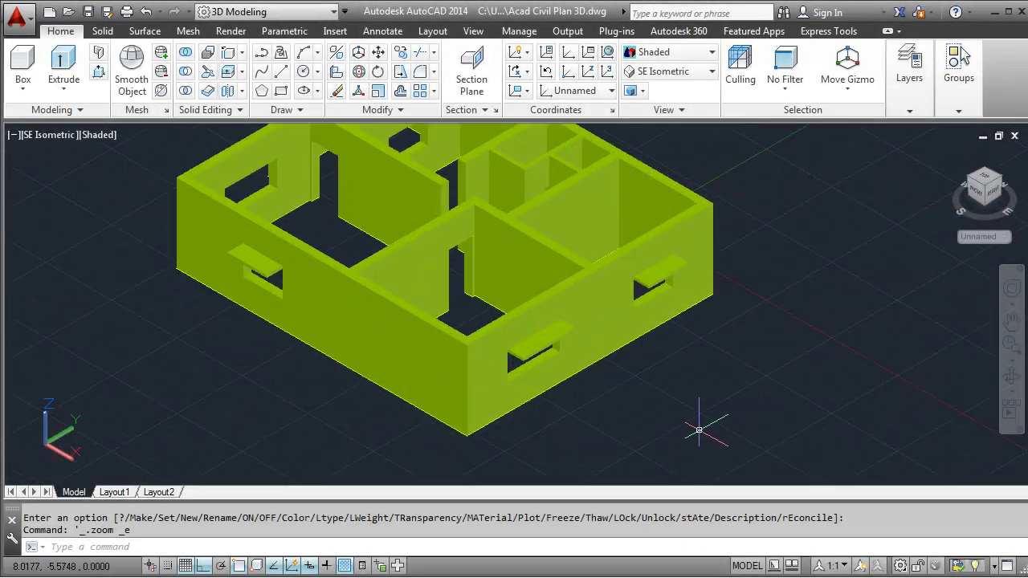
Set the house model to the SE Isometric view
scroll(698, 429, "up", 2)
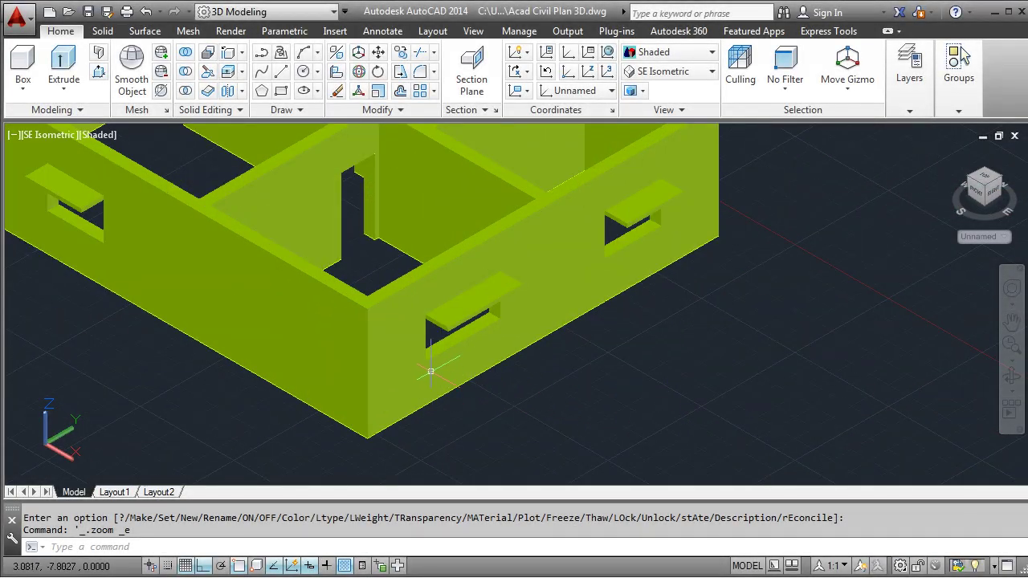
scroll(385, 357, "up", 3)
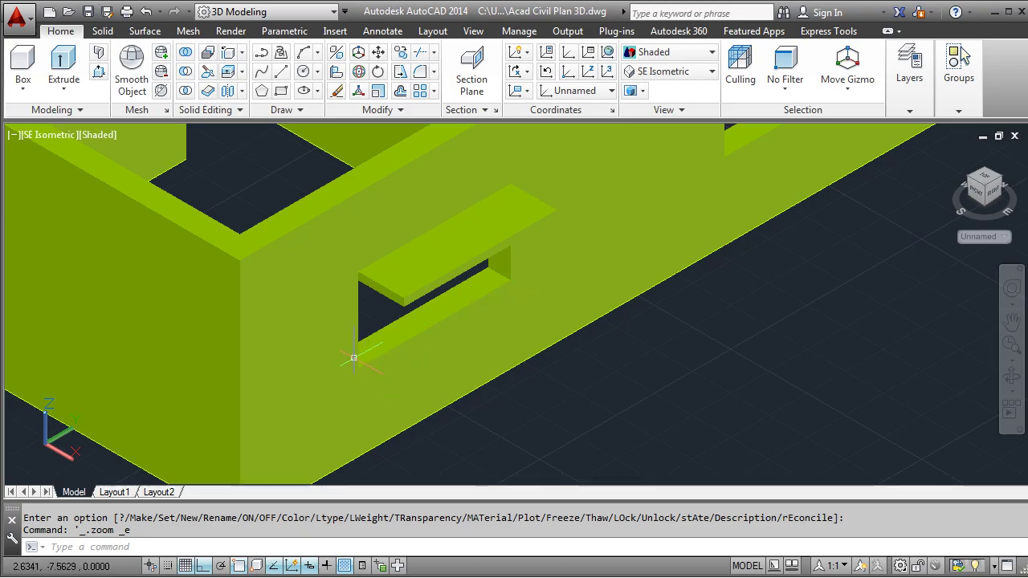
scroll(353, 376, "down", 6)
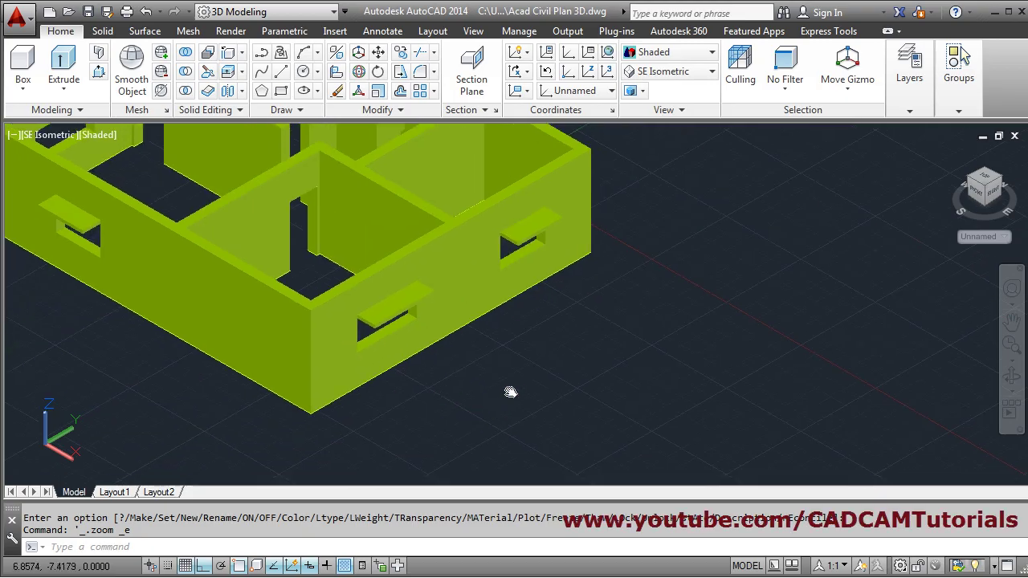
scroll(429, 414, "up", 1)
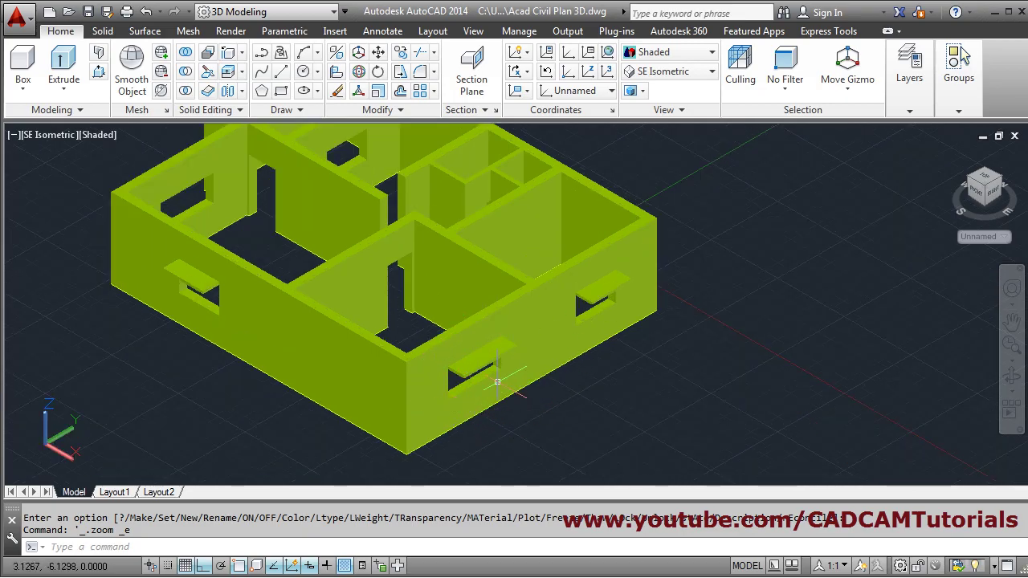
left_click(691, 70)
left_click(686, 201)
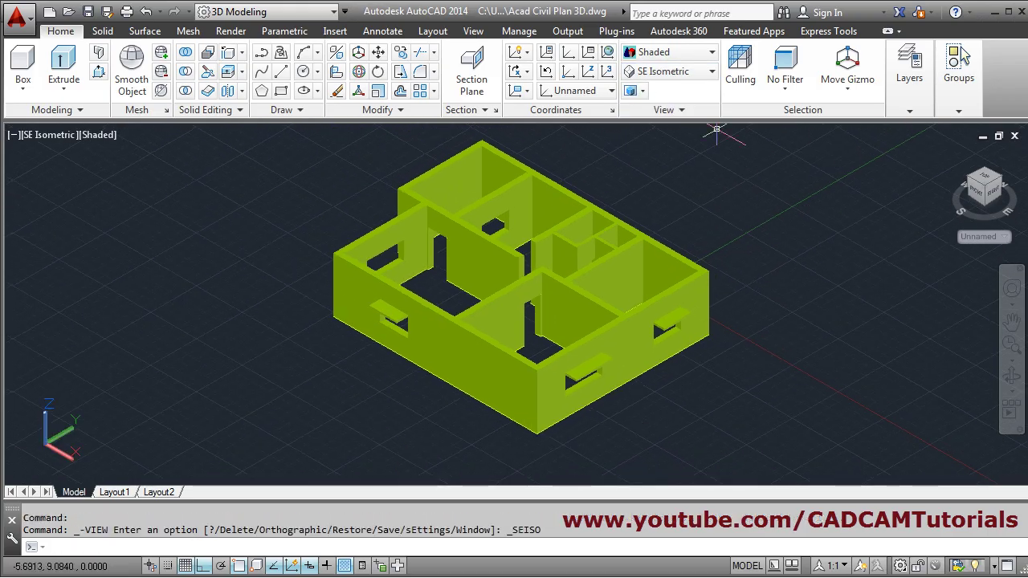
Set the UCS to the Right preset and turn off the grid display
scroll(616, 381, "up", 3)
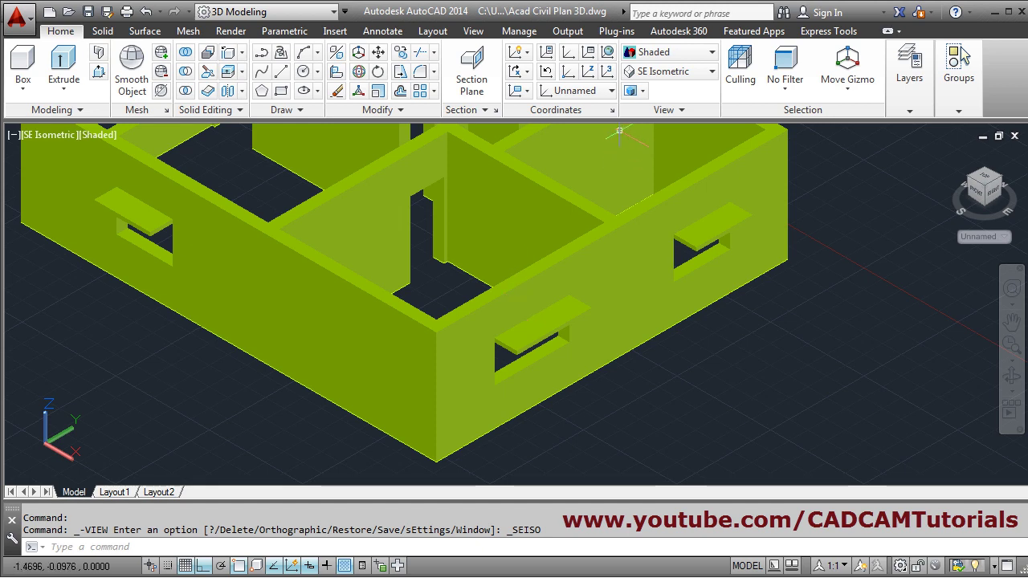
left_click(608, 91)
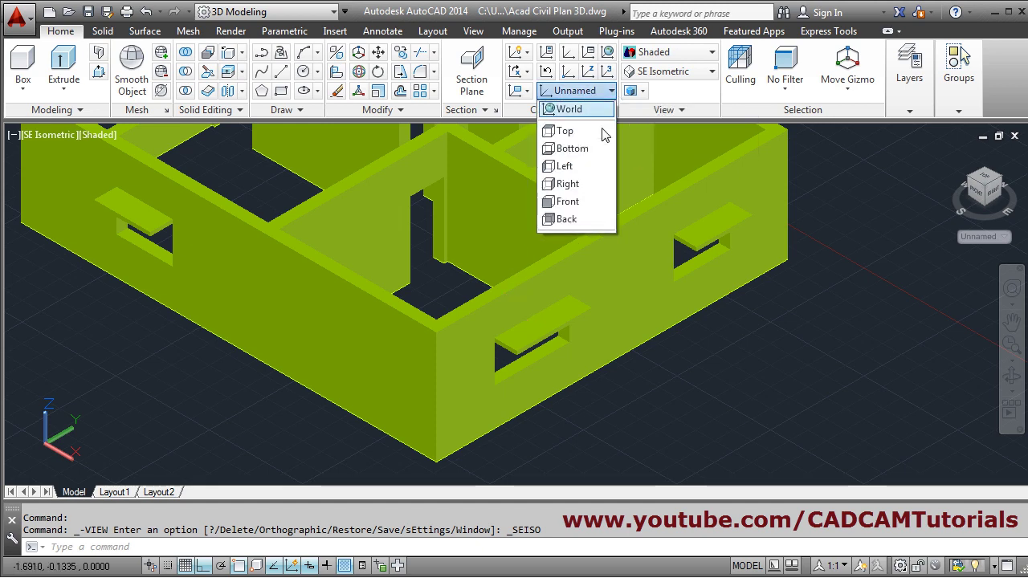
left_click(568, 183)
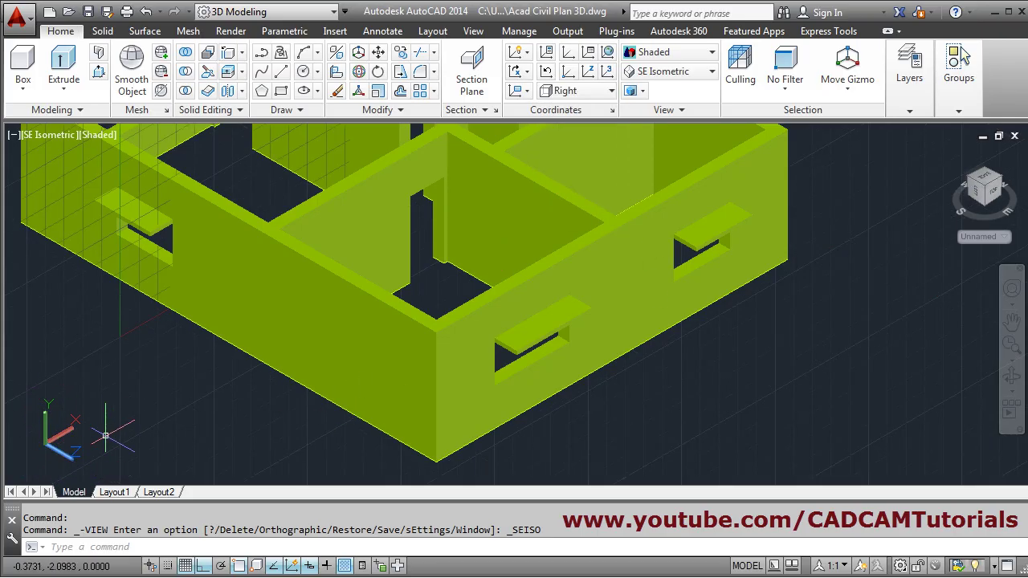
scroll(287, 350, "down", 5)
scroll(214, 316, "up", 4)
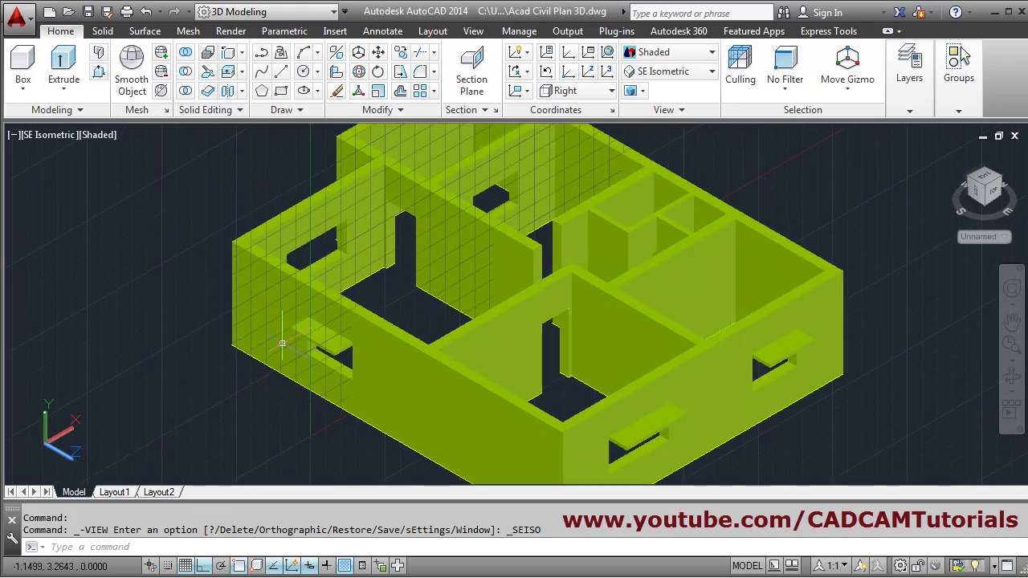
left_click(185, 567)
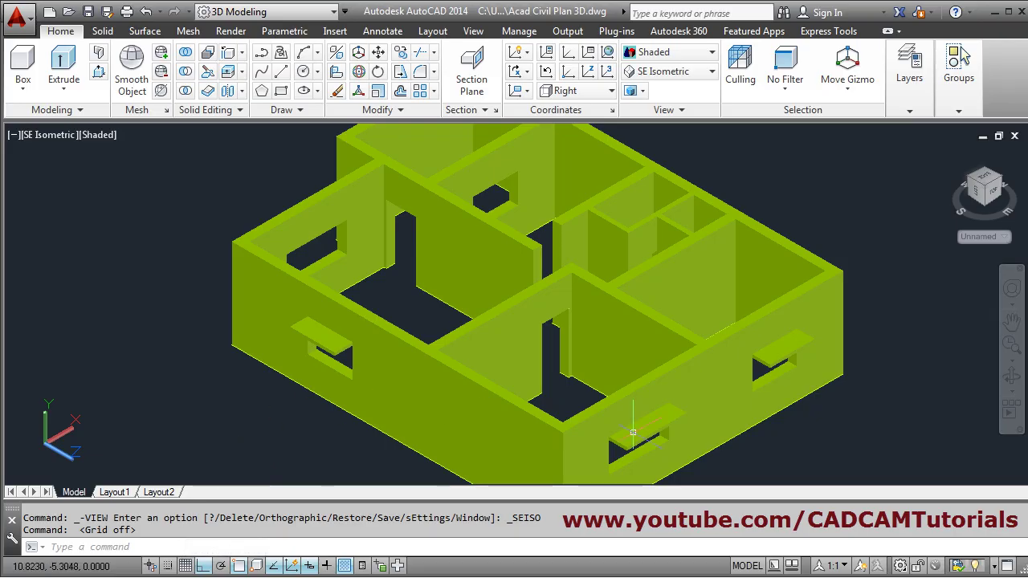
Draw a rectangle of length 2 and width 1 in the empty space outside the house's front corner
middle_click_drag(493, 451, 211, 263)
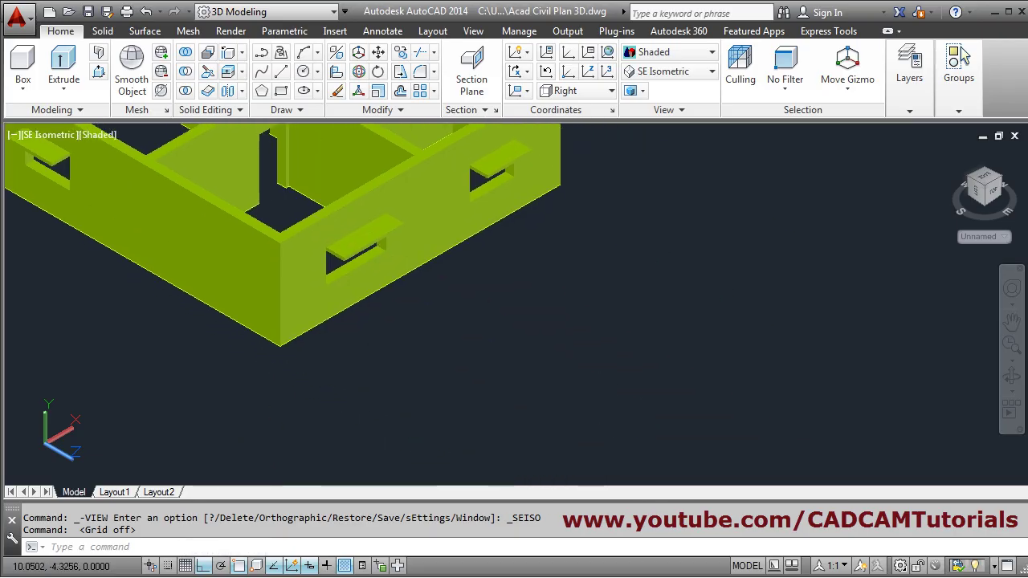
left_click(282, 94)
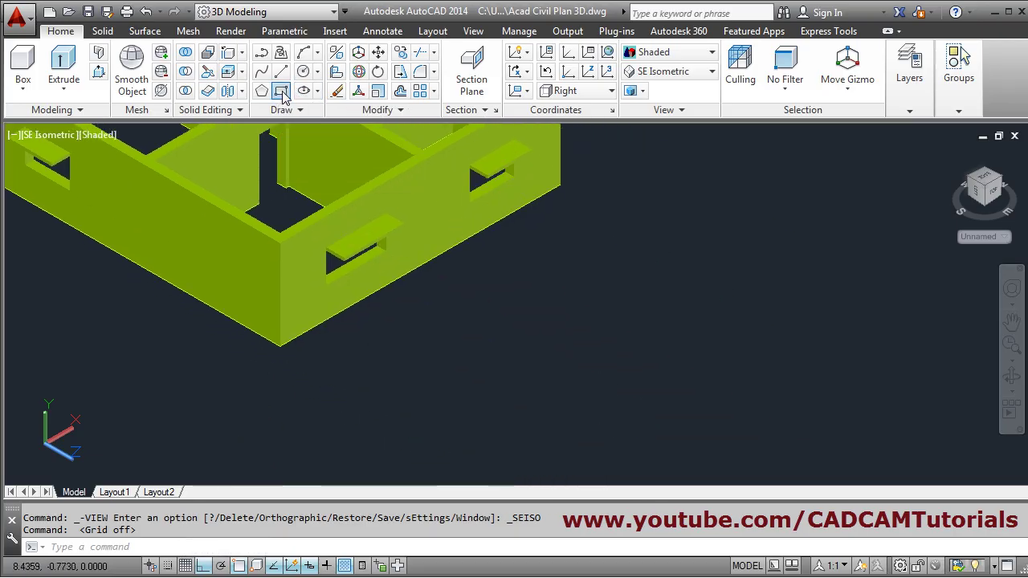
middle_click_drag(562, 311, 431, 220)
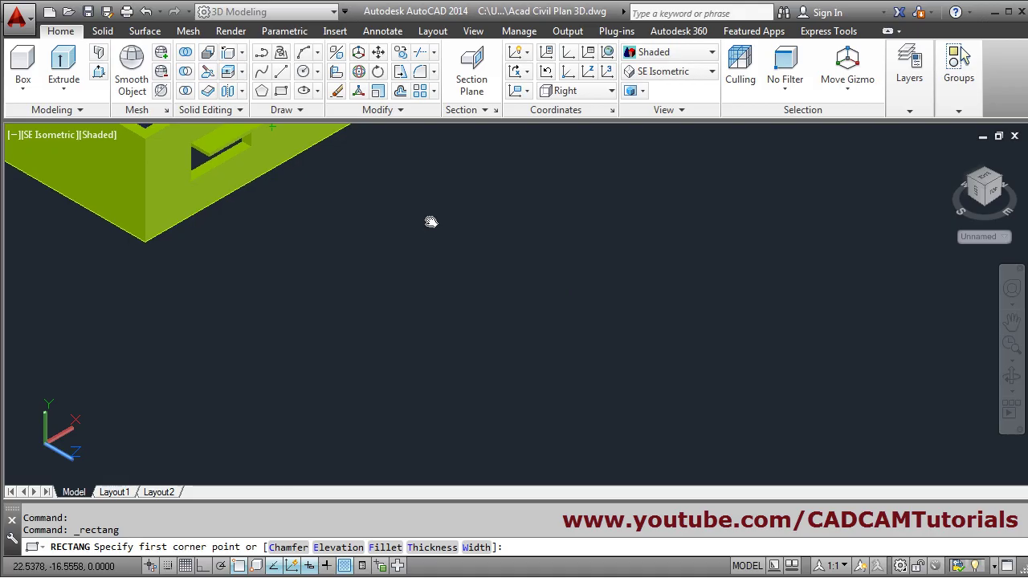
left_click(320, 385)
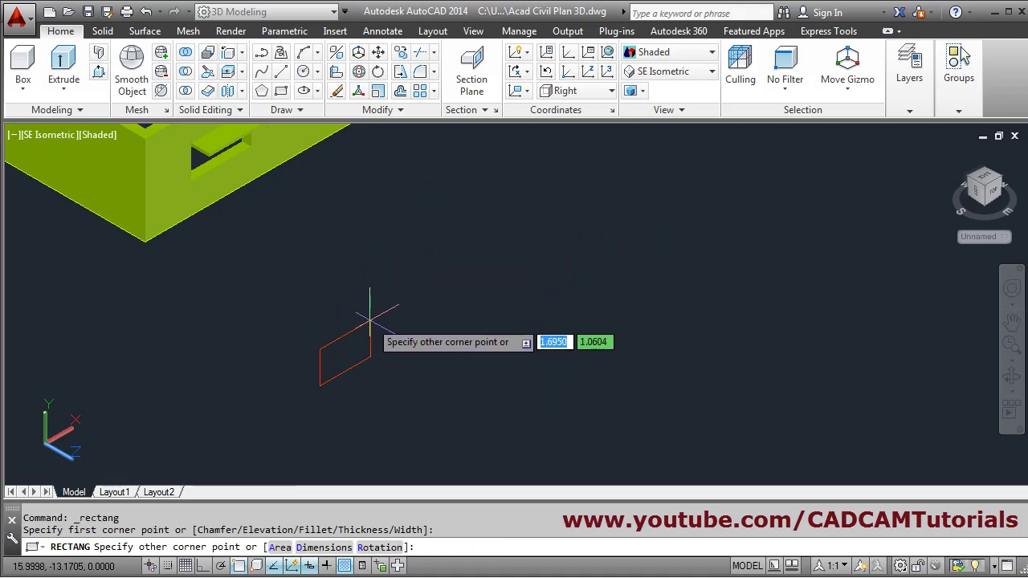
type("d")
key("Return")
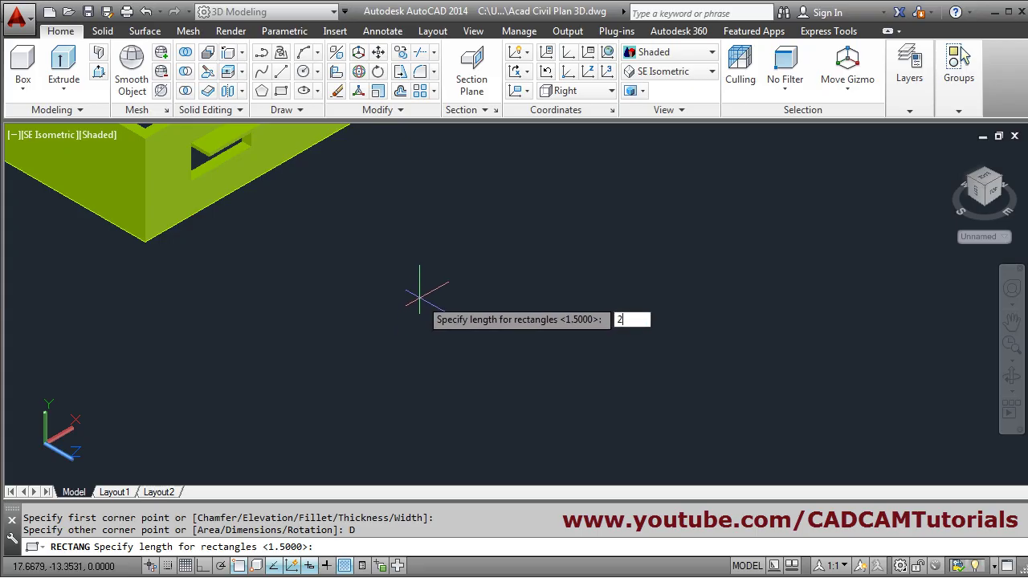
type("2")
key("Return")
type("1")
key("Return")
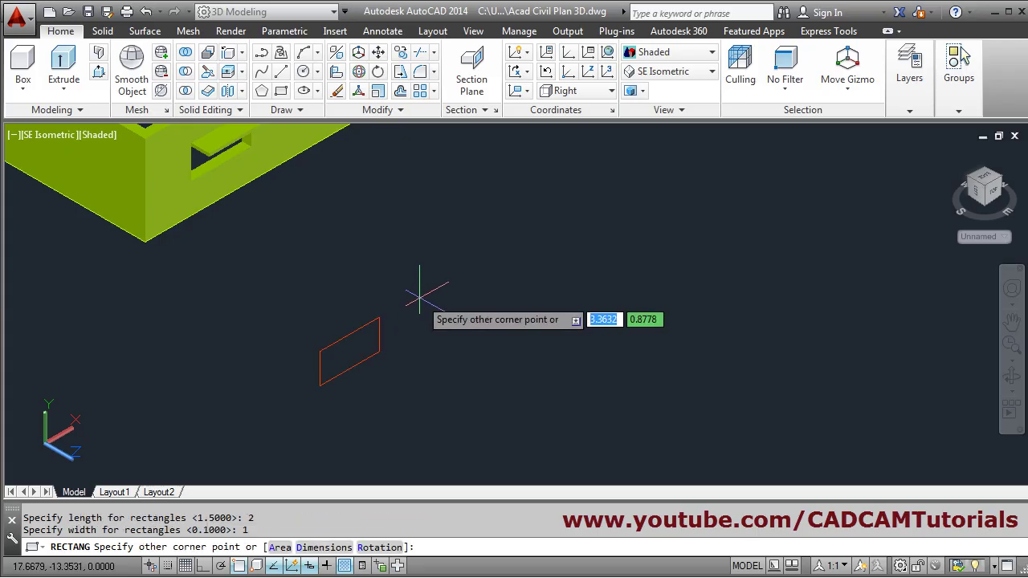
left_click(393, 339)
Offset the rectangle inward by 0.05 to form the window frame outline
scroll(351, 375, "up", 3)
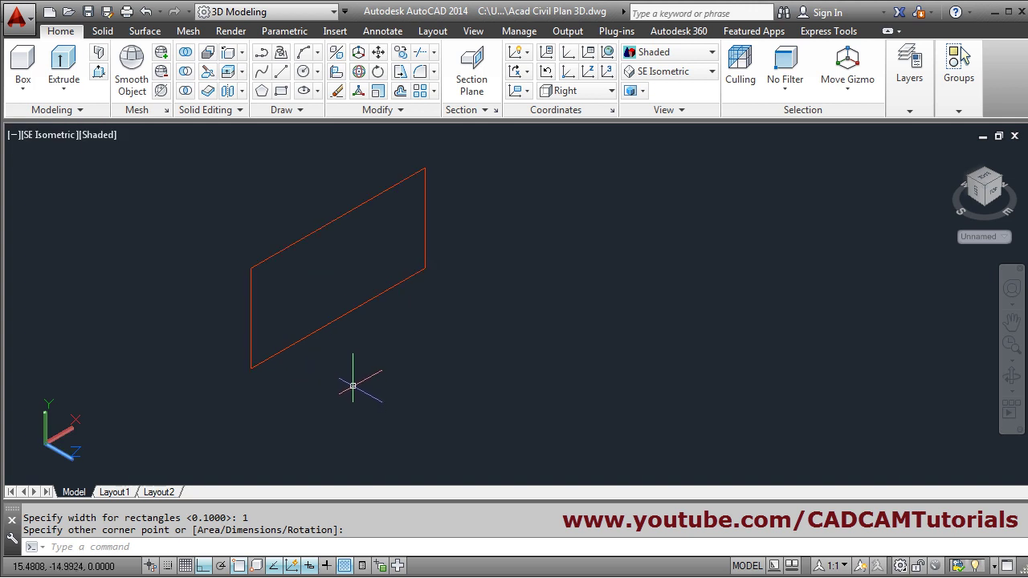
scroll(523, 362, "down", 1)
scroll(527, 346, "up", 1)
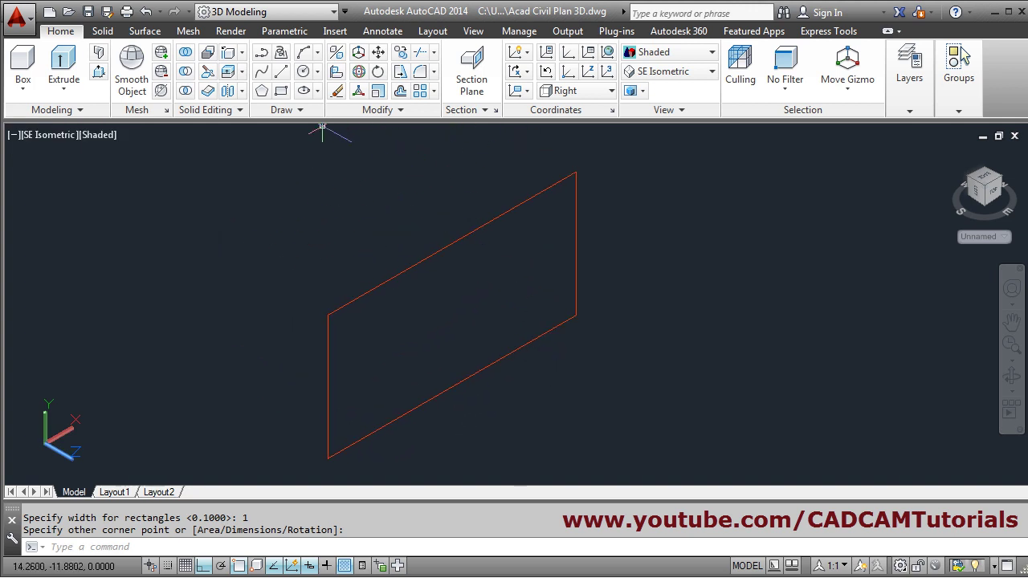
left_click(401, 92)
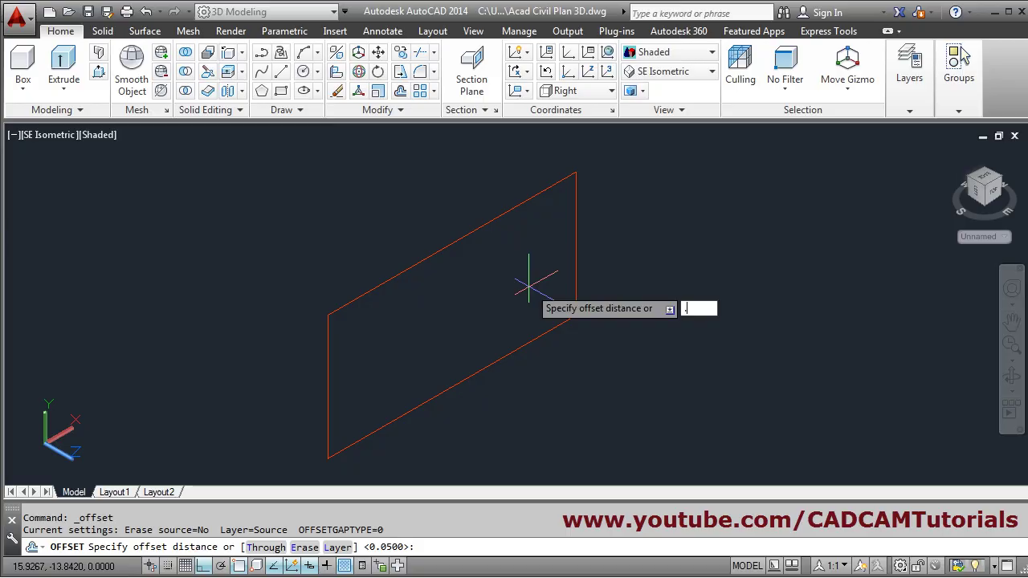
type(".05")
key("Return")
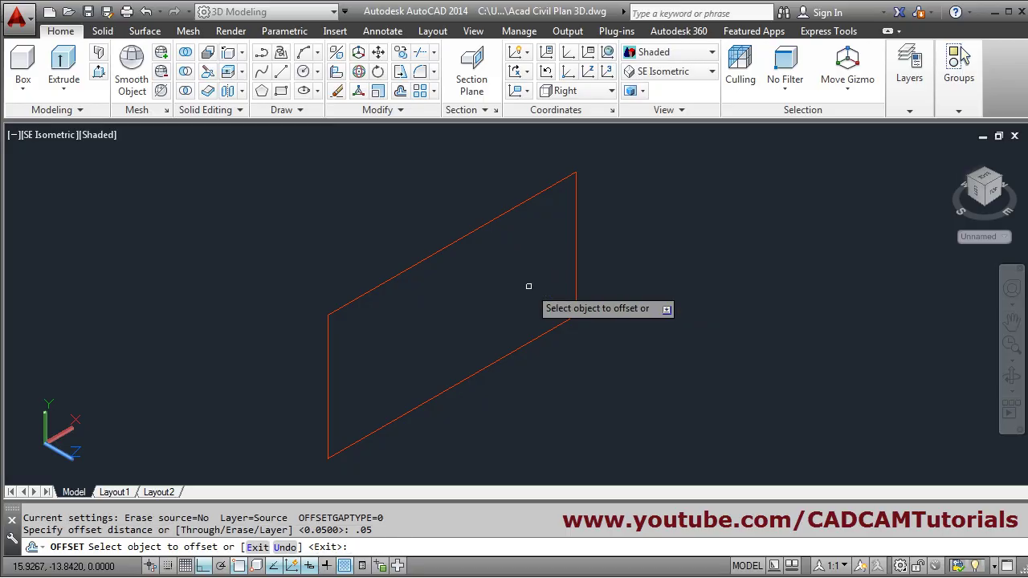
left_click(450, 244)
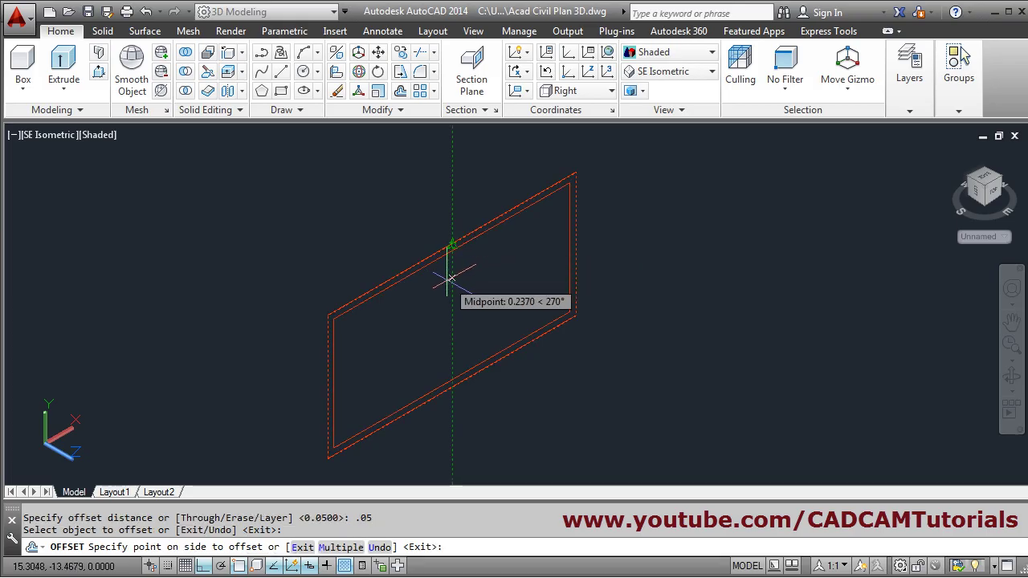
left_click(451, 278)
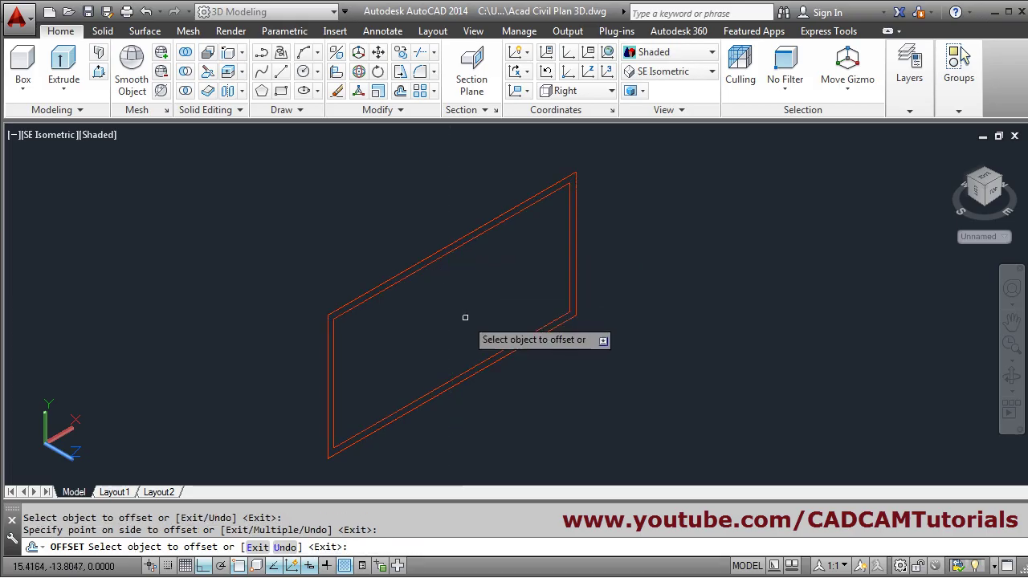
Draw a vertical line between the midpoints of the inner rectangle's upper and lower edges
left_click(282, 73)
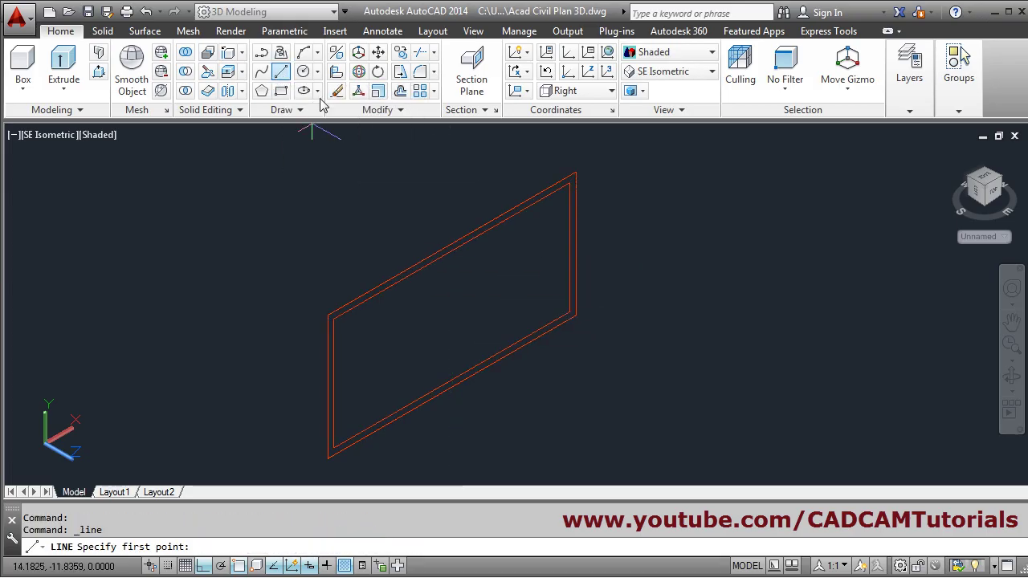
left_click(451, 251)
left_click(452, 379)
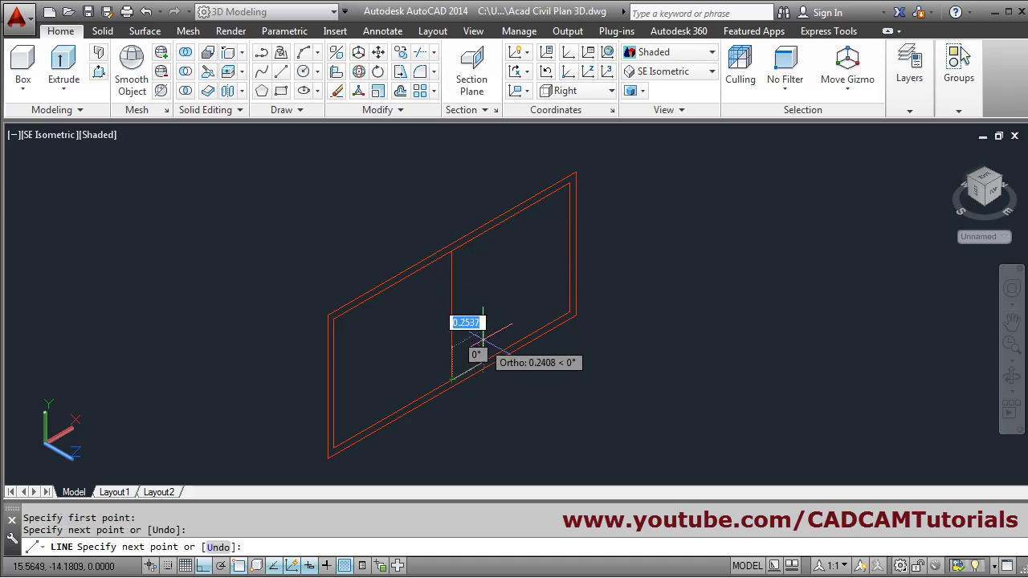
key("Return")
Offset the vertical centre line by 0.025 to both sides
scroll(481, 354, "up", 2)
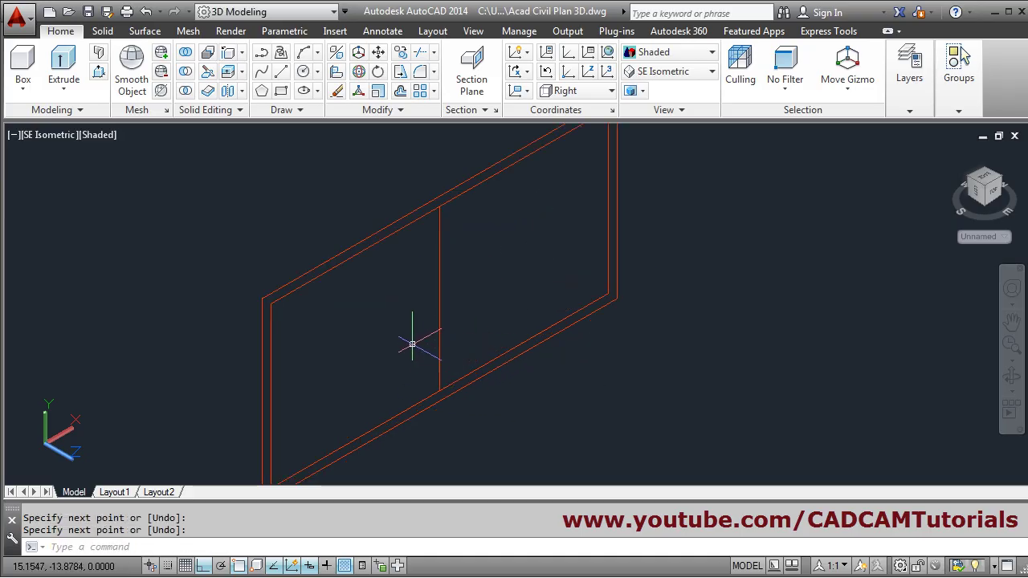
left_click(400, 91)
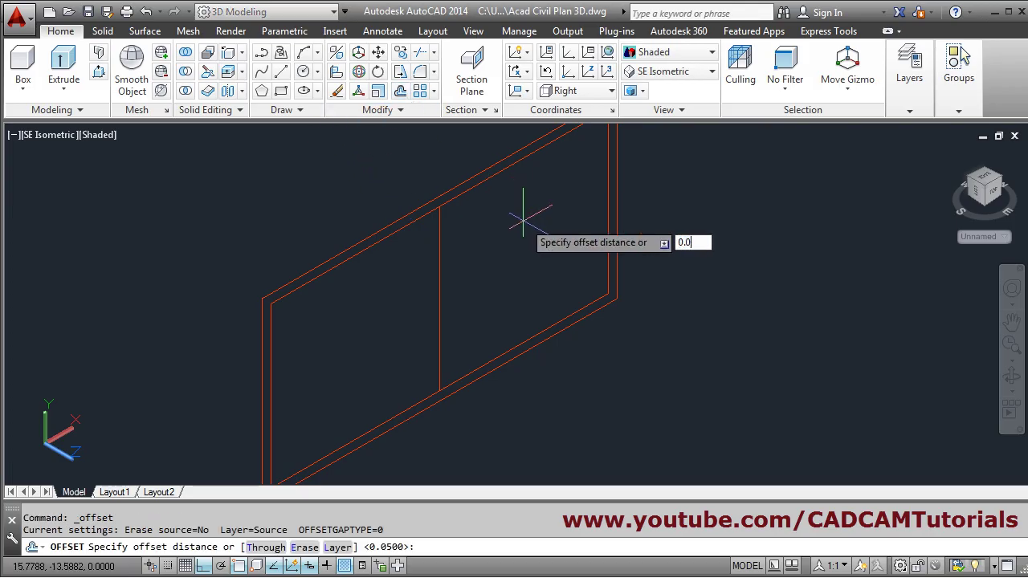
type("0.025")
key("Return")
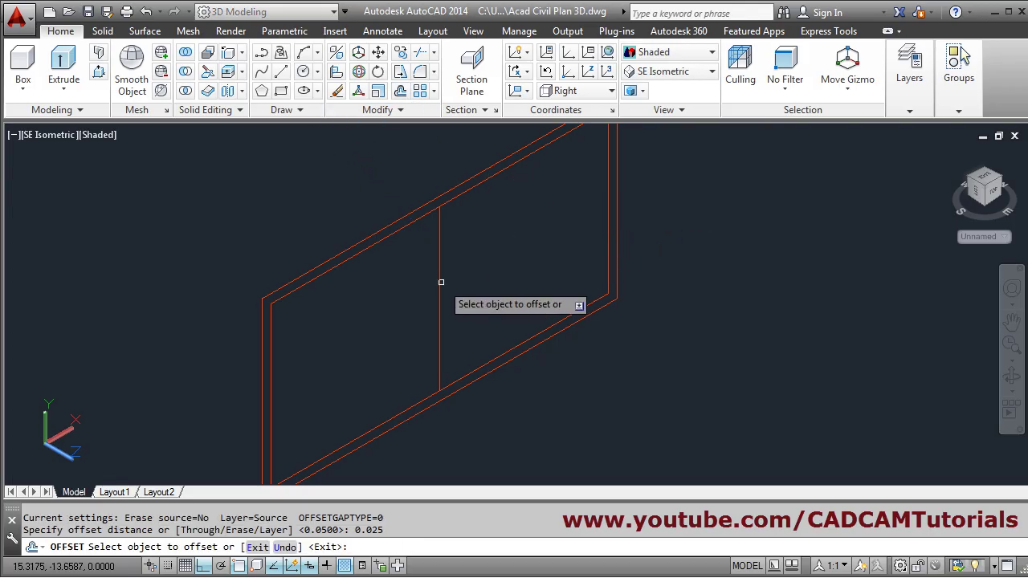
left_click(440, 285)
left_click(466, 265)
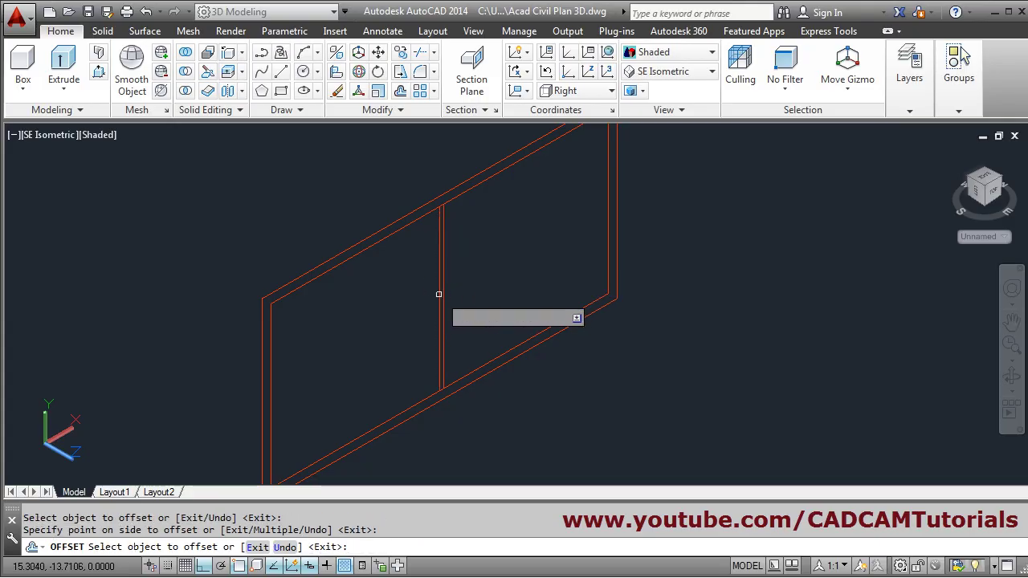
left_click(439, 294)
left_click(426, 306)
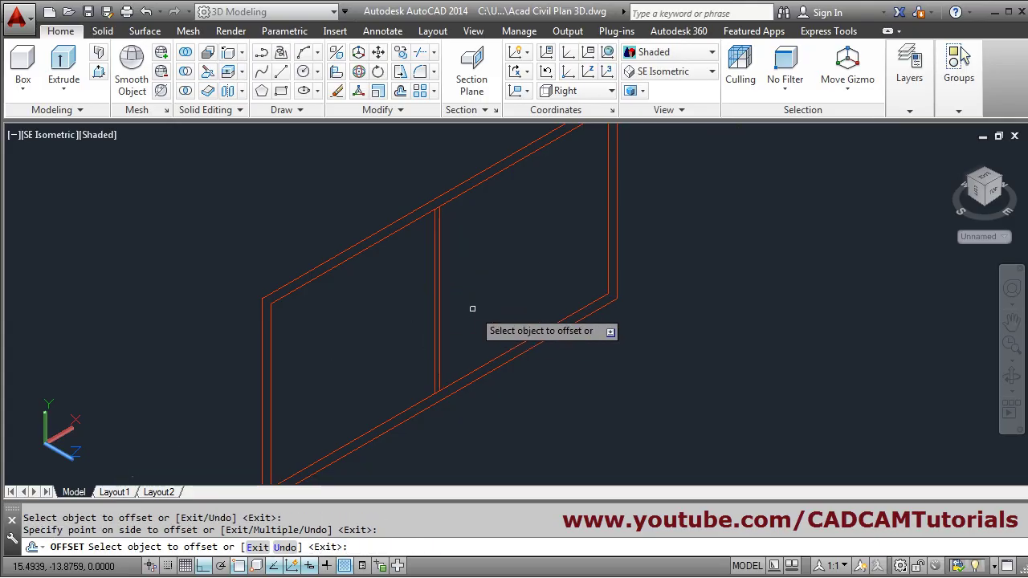
key("Return")
Erase the original centre line between the two offset lines
scroll(471, 308, "up", 2)
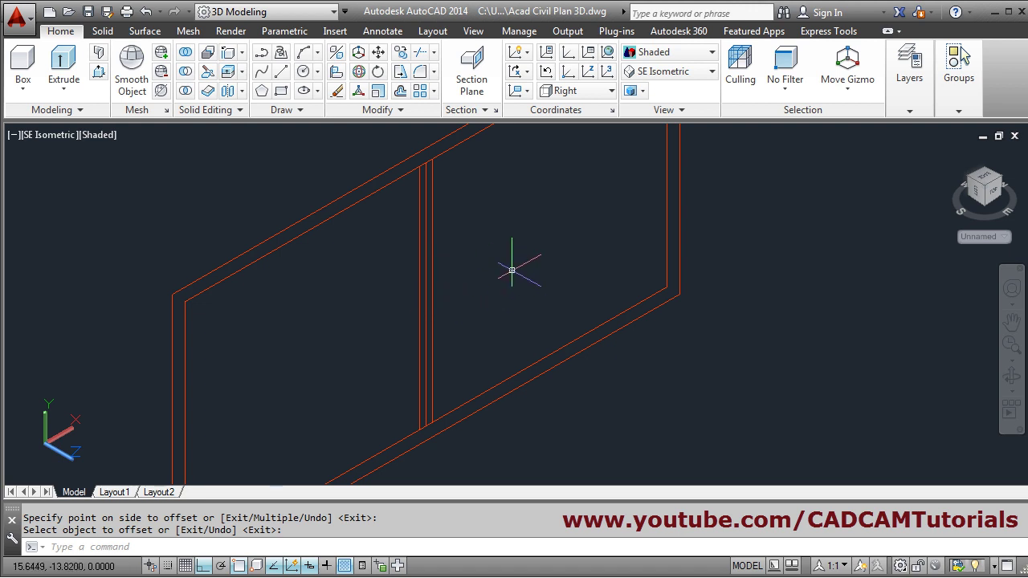
type("e")
key("Return")
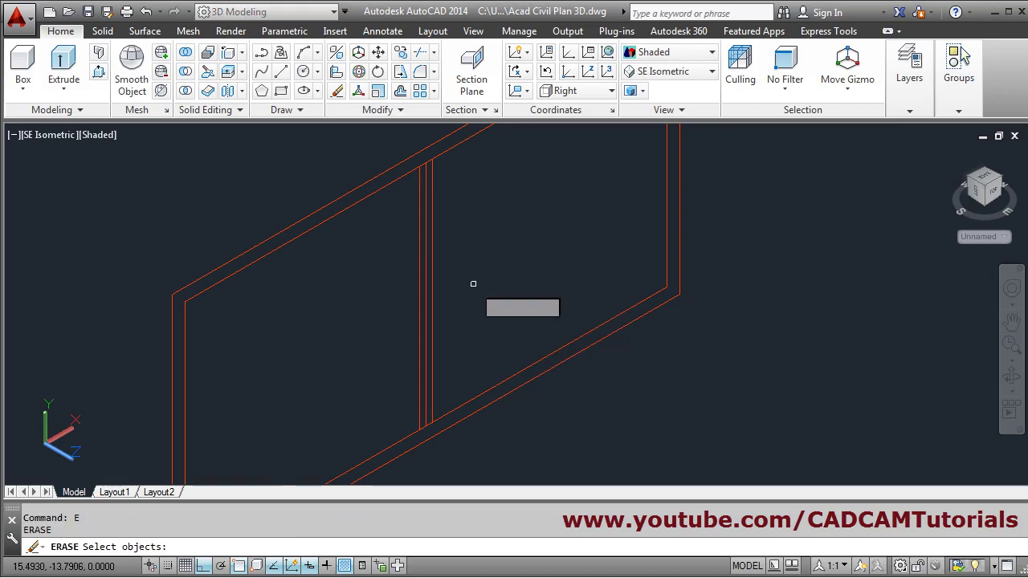
left_click(425, 308)
key("Return")
scroll(468, 297, "down", 2)
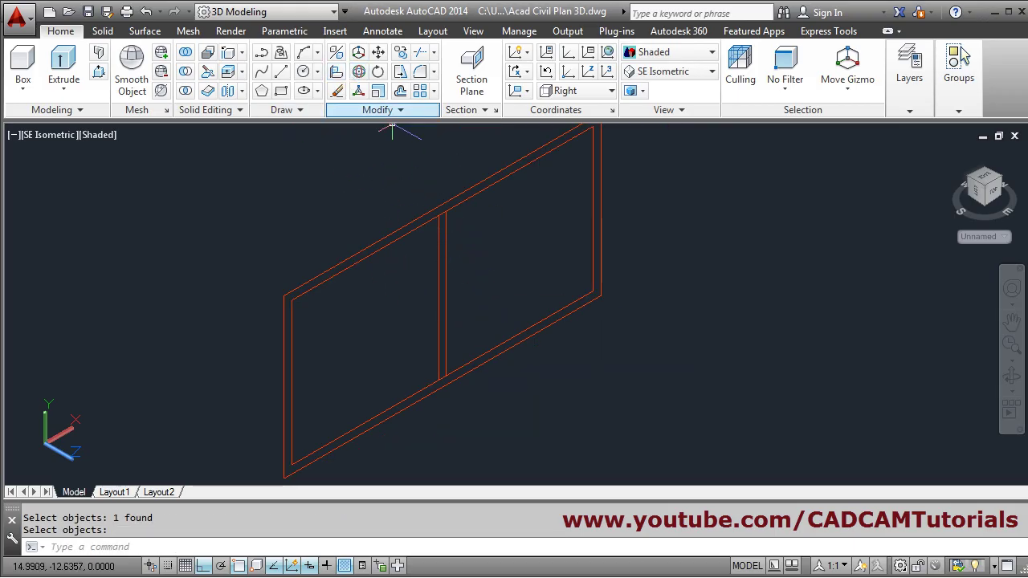
Trim the inner rectangle's upper and lower edges between the two mullion lines
left_click(419, 54)
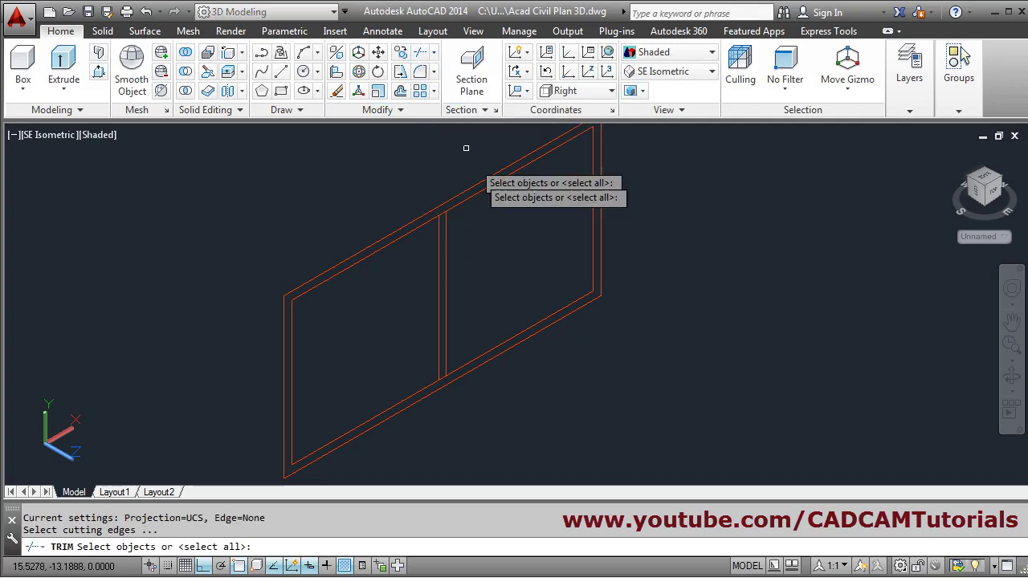
scroll(479, 220, "up", 2)
left_click(443, 239)
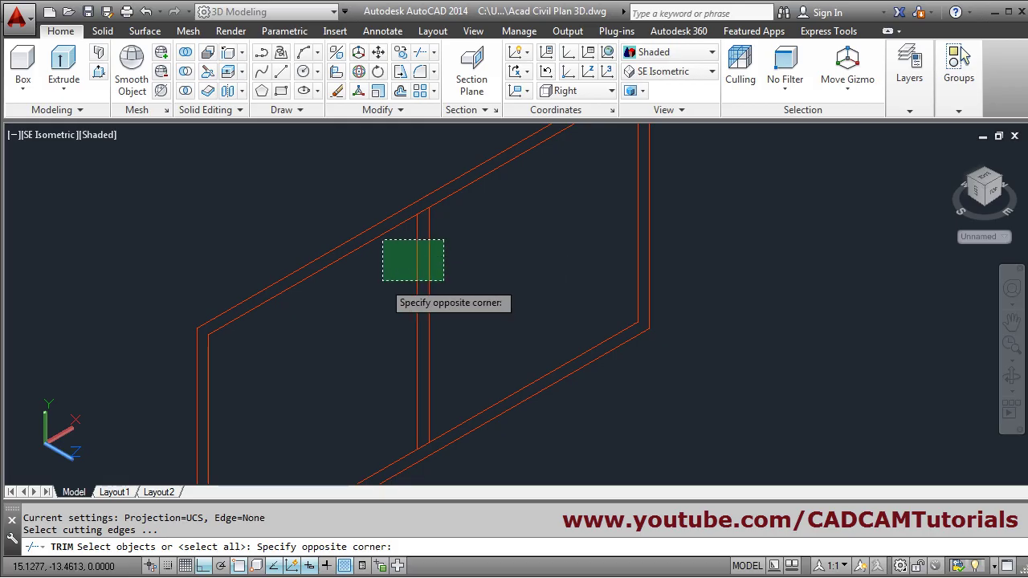
left_click(383, 280)
key("Return")
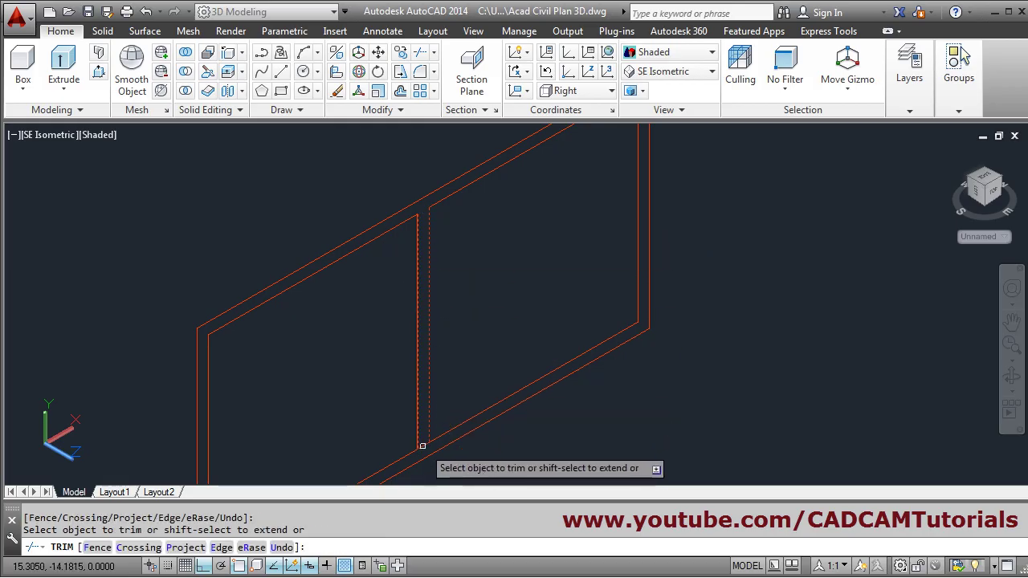
key("Escape")
Press/pull the bounded area of the window frame and mullion backward by 0.05
scroll(474, 317, "down", 4)
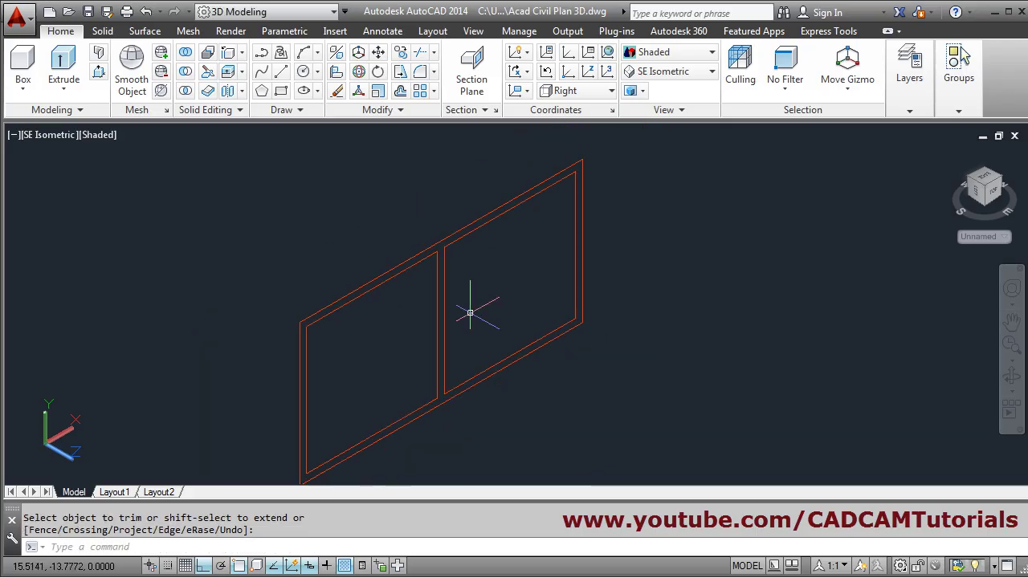
middle_click_drag(491, 319, 489, 305)
scroll(519, 303, "down", 2)
scroll(484, 318, "up", 1)
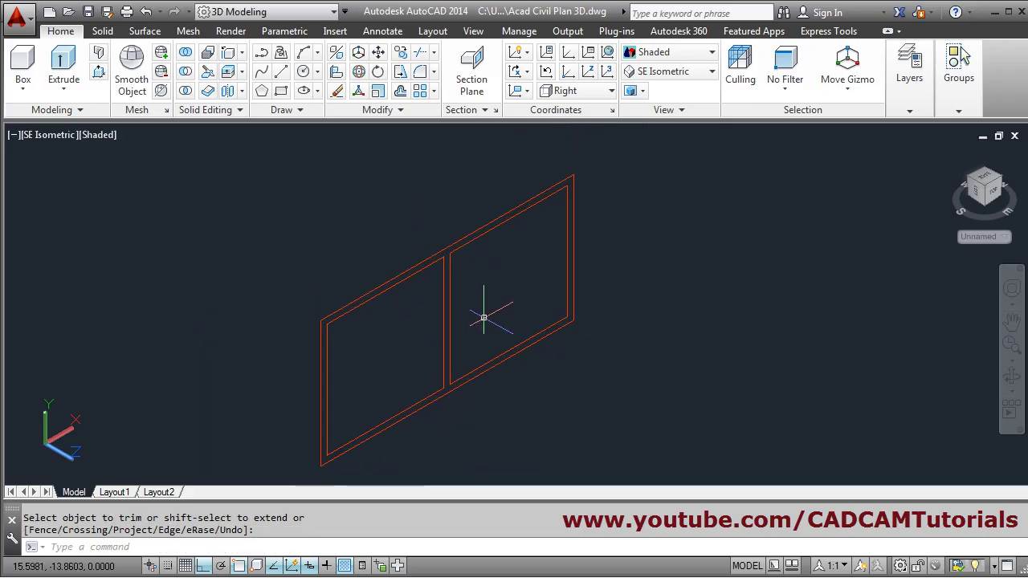
left_click(98, 73)
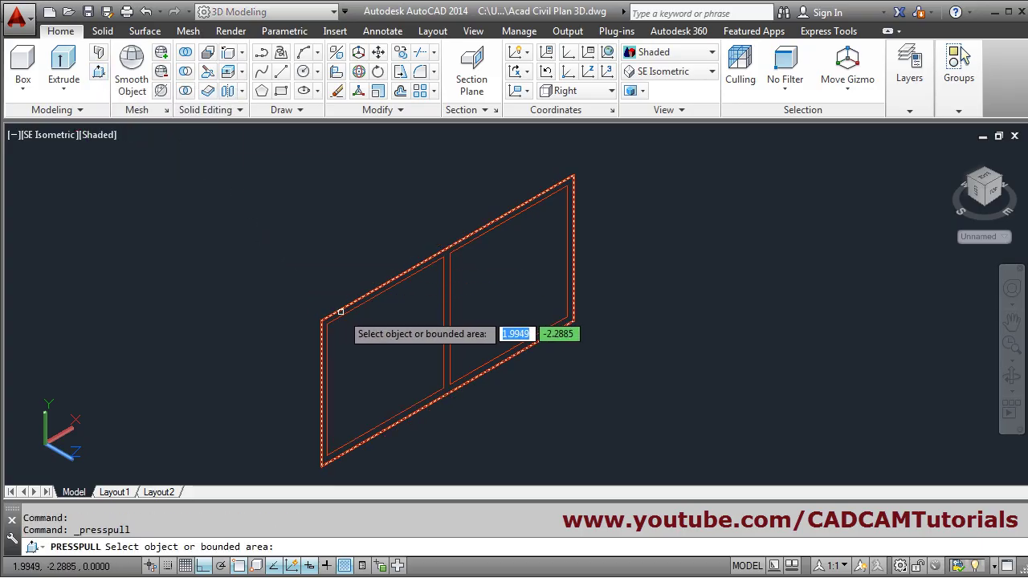
middle_click_drag(385, 321, 429, 296)
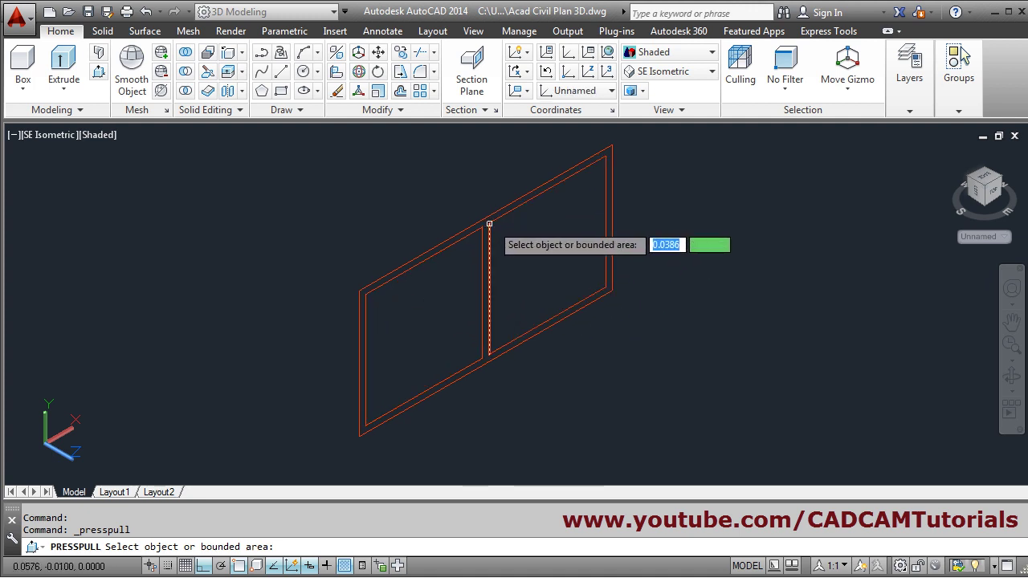
left_click(608, 152)
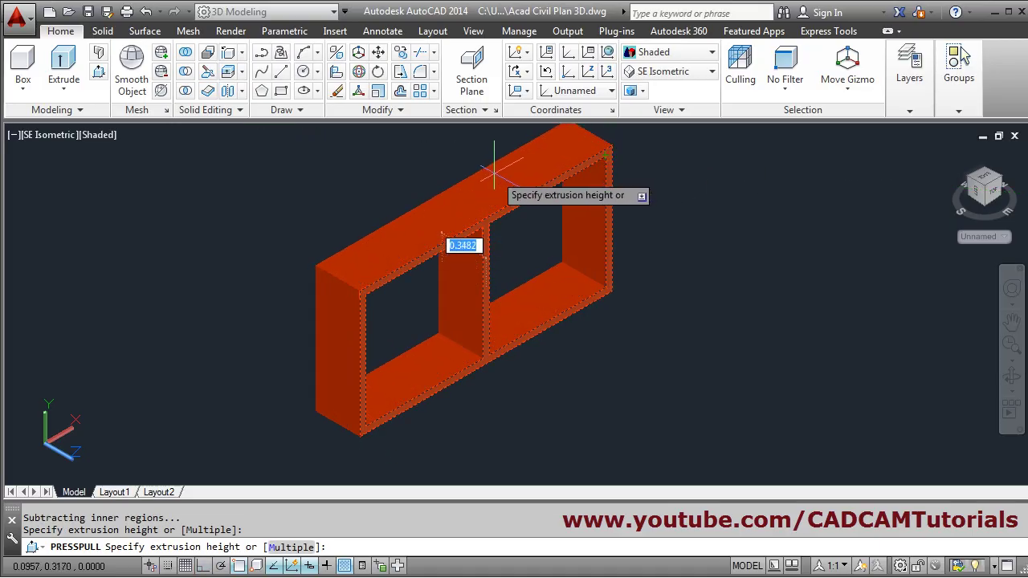
type("0.0")
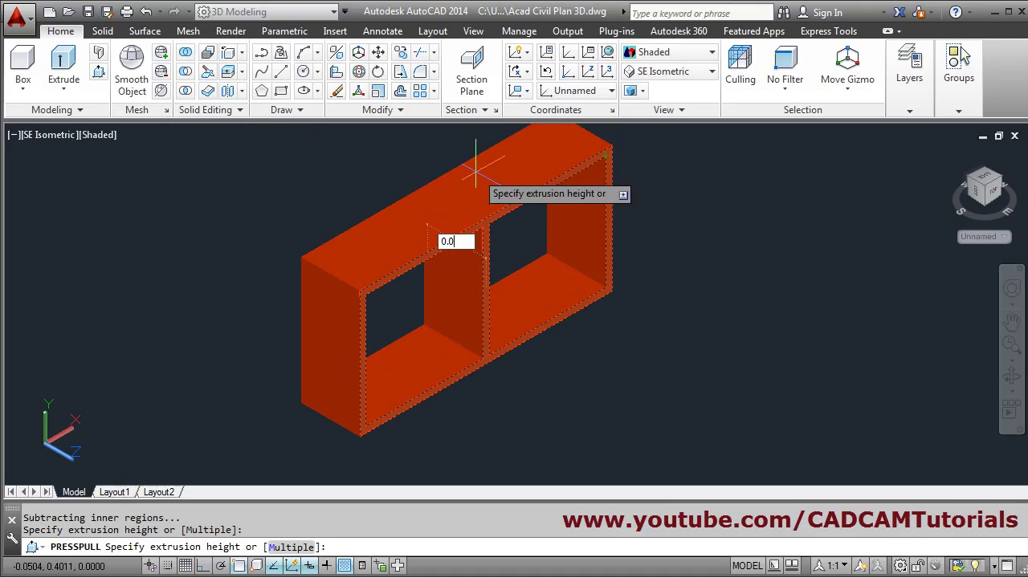
type("5")
key("Return")
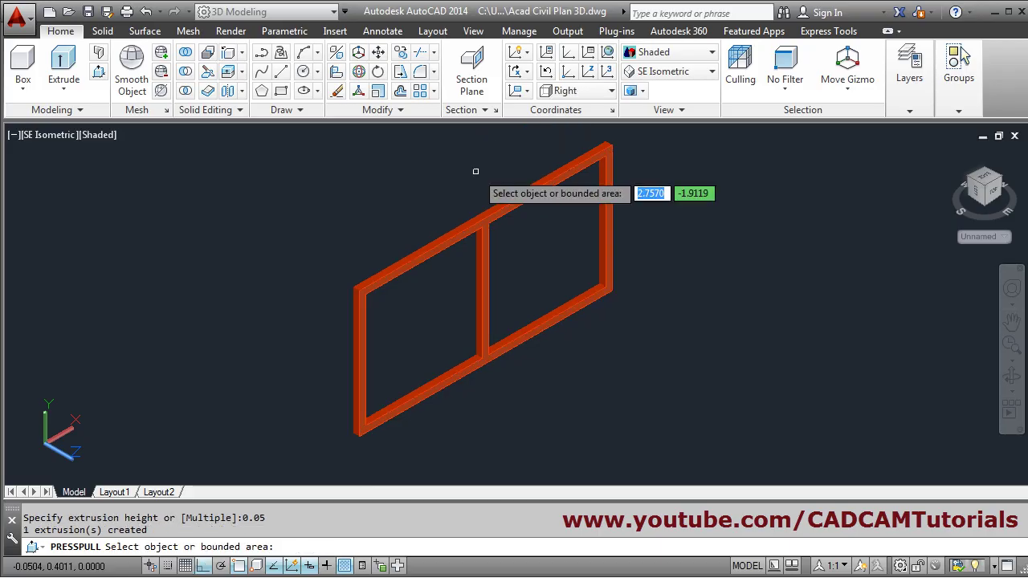
key("Return")
Draw a rectangle at mid-thickness of the frame, from the lower outer corner edge's midpoint to that of the opposite upper corner
middle_click_drag(537, 314, 481, 366)
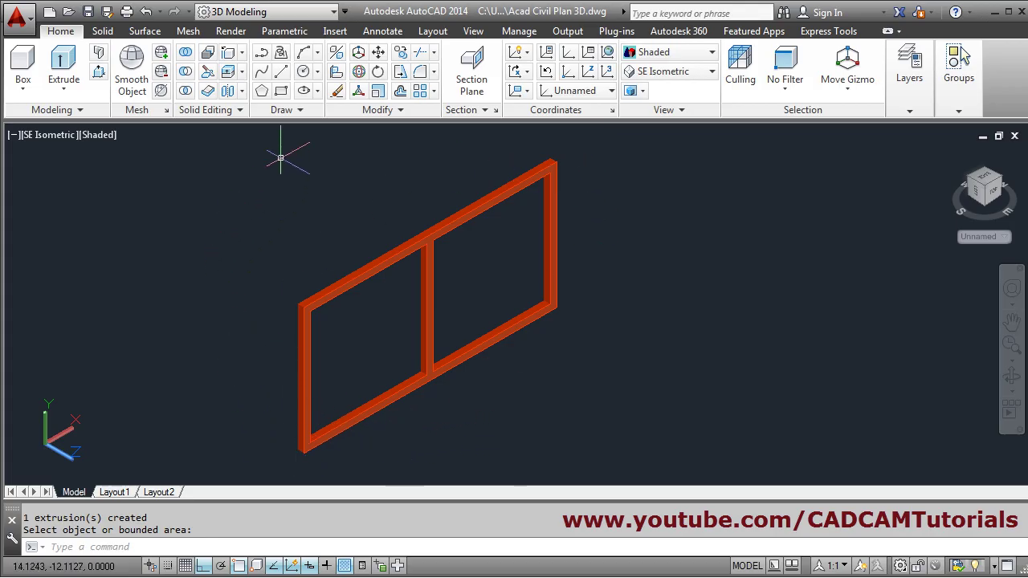
left_click(281, 90)
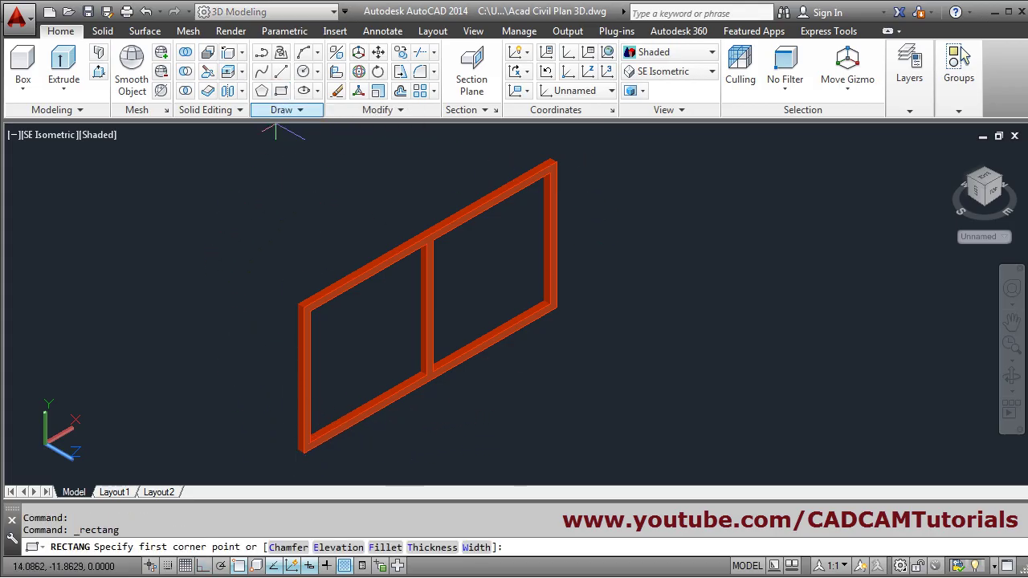
scroll(301, 465, "up", 5)
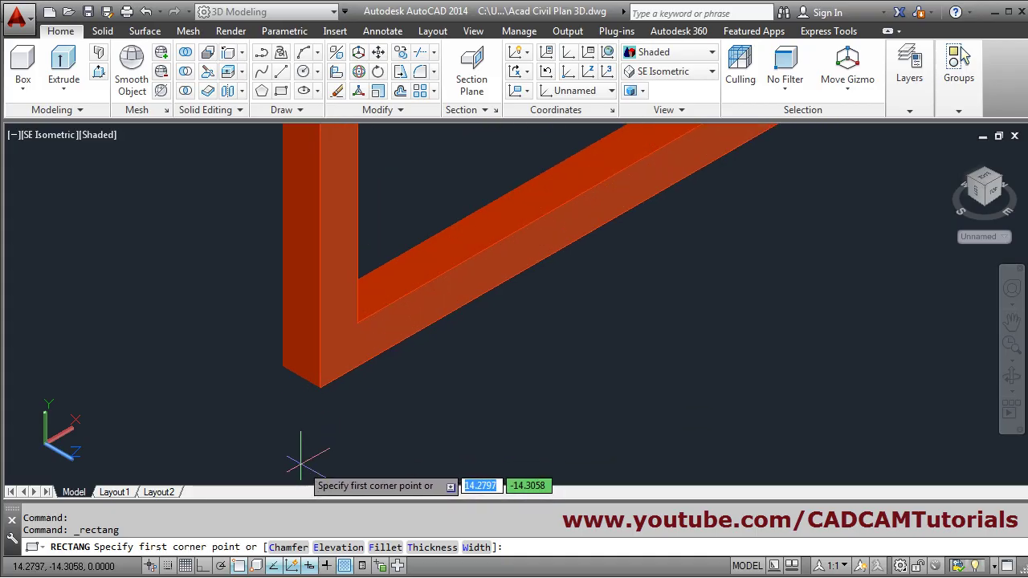
left_click(294, 367)
scroll(294, 367, "down", 4)
middle_click_drag(328, 361, 306, 401)
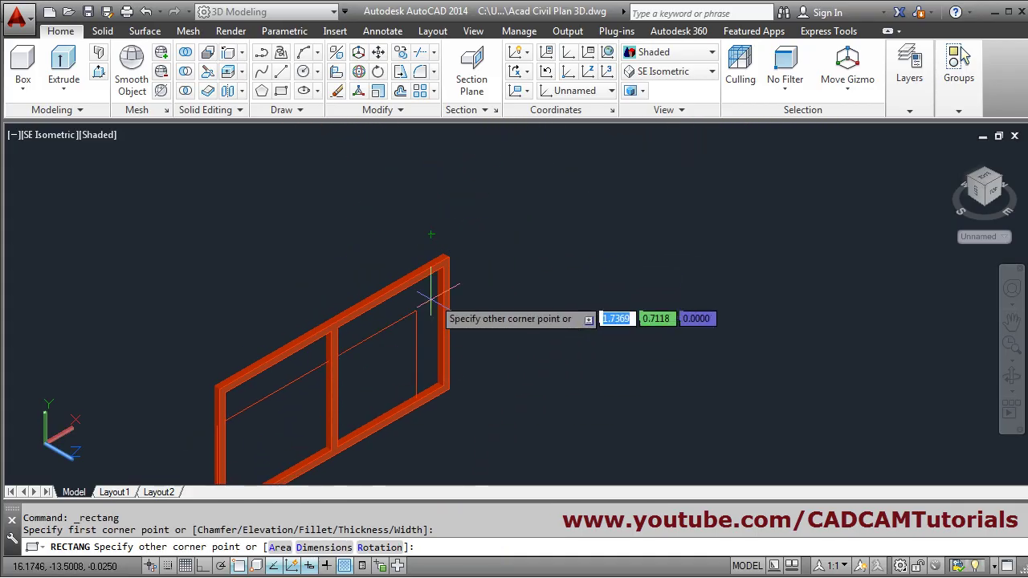
scroll(436, 287, "up", 6)
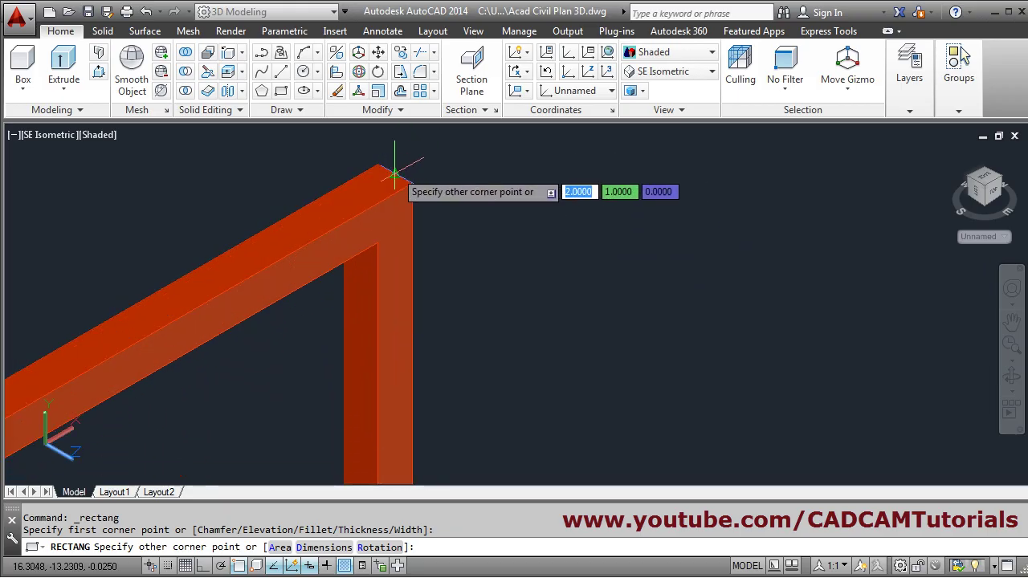
left_click(394, 164)
Convert the mid-thickness rectangle into a region to serve as the window pane
scroll(544, 152, "down", 5)
scroll(179, 447, "up", 5)
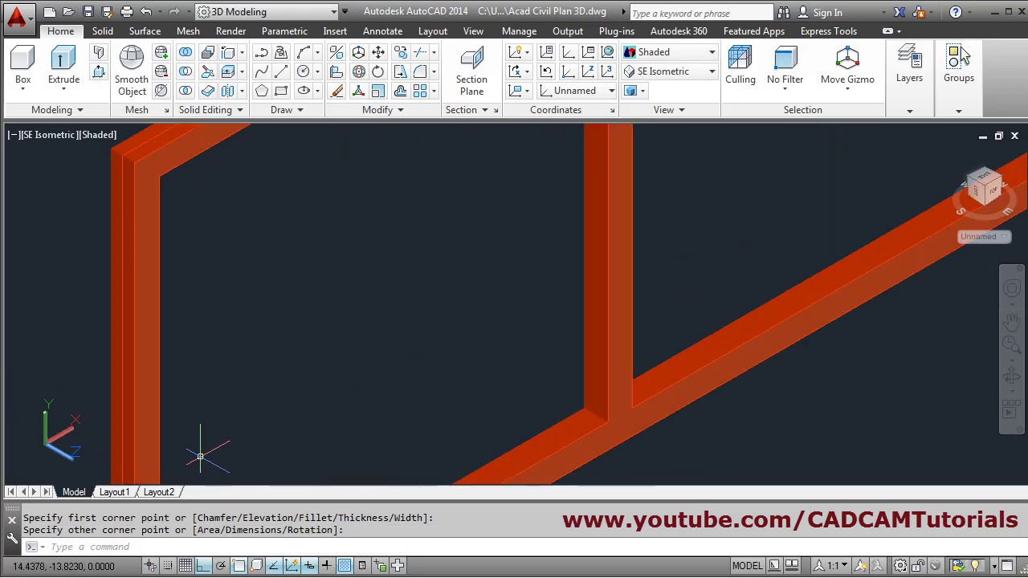
middle_click_drag(179, 446, 340, 149)
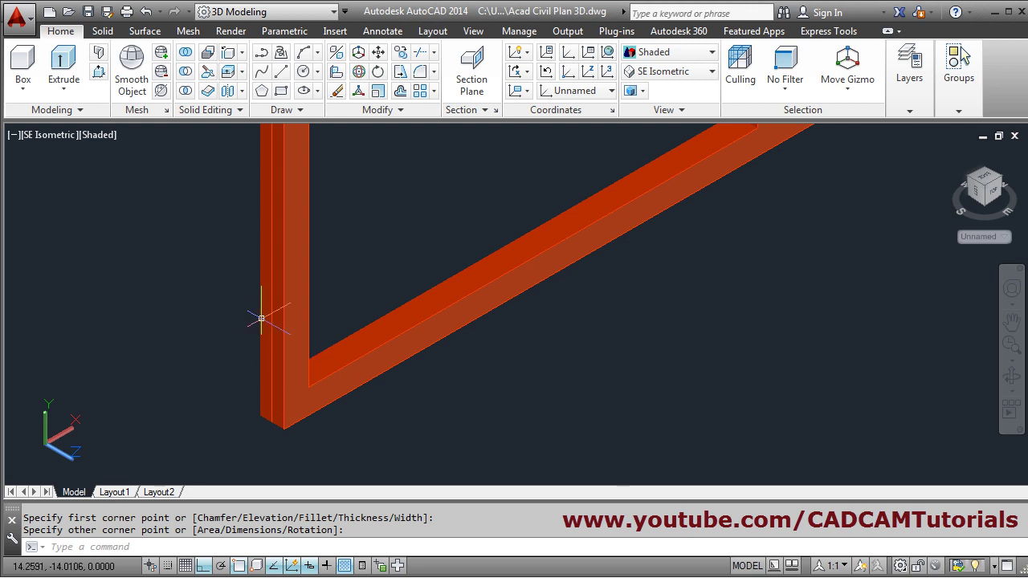
left_click(298, 114)
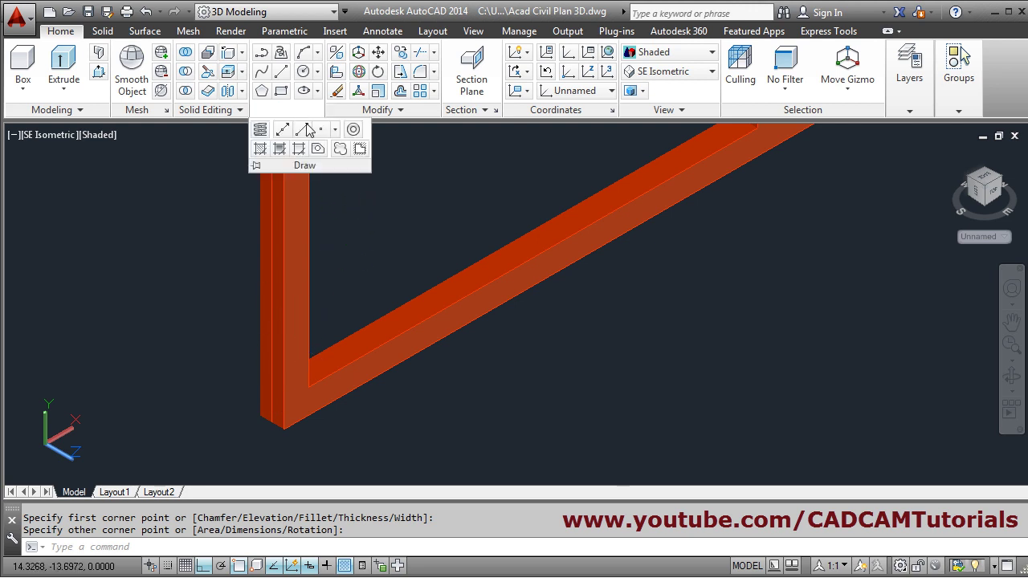
left_click(318, 149)
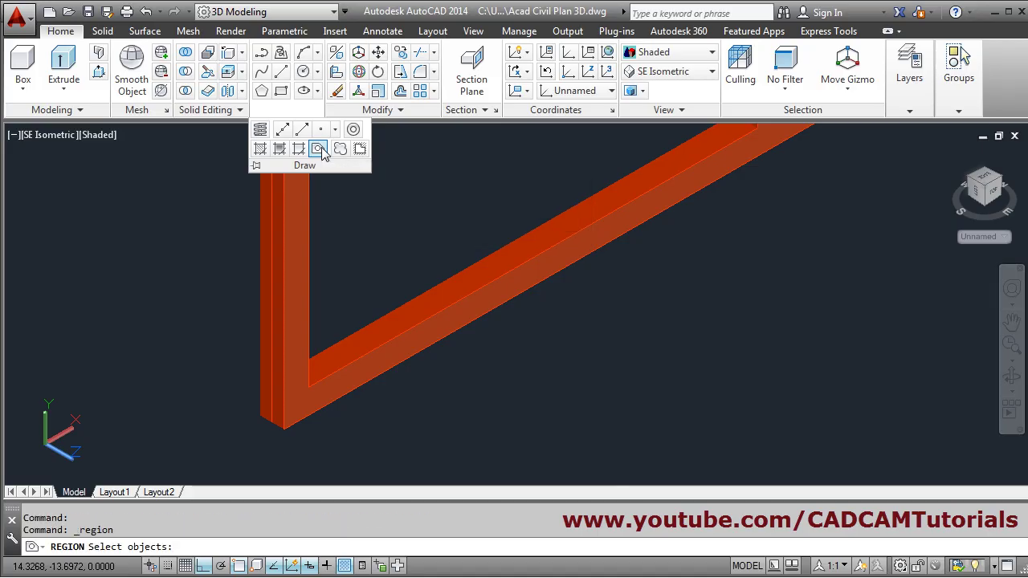
left_click(270, 366)
key("Return")
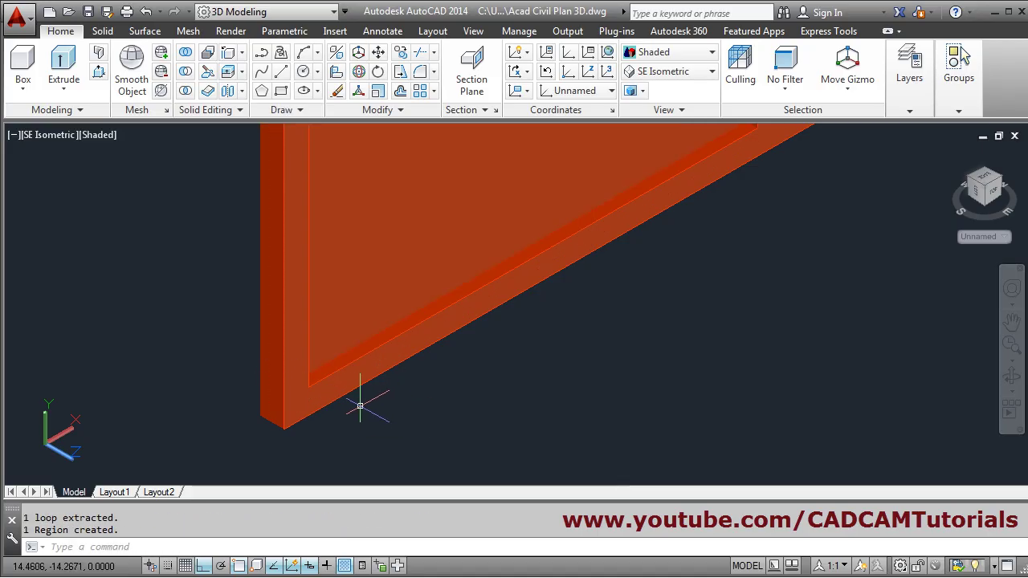
Select the frame and pane region for copying, with the pane's lower outer corner at mid-thickness as base point
scroll(356, 404, "down", 7)
scroll(409, 390, "down", 1)
scroll(409, 390, "up", 3)
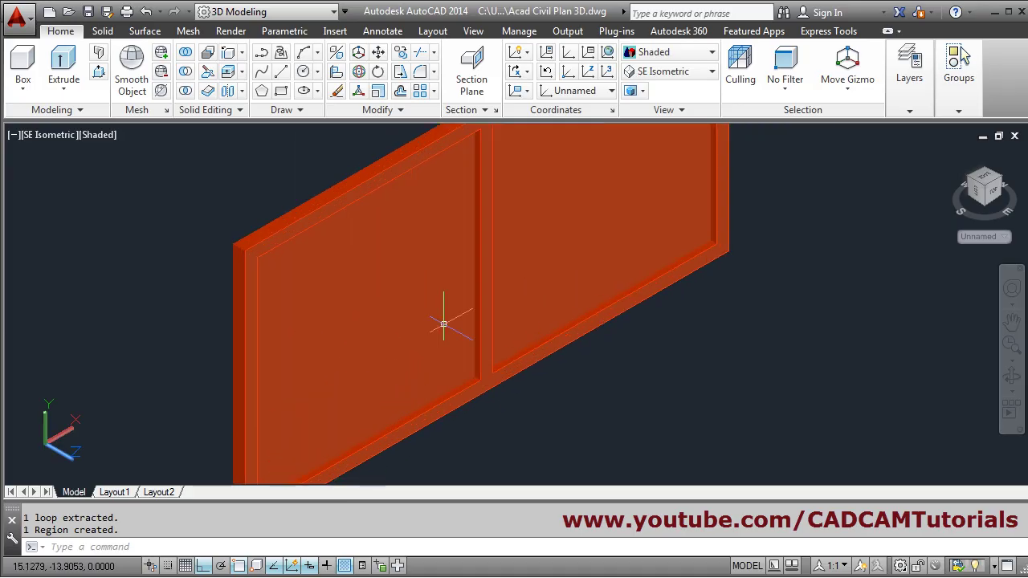
scroll(413, 354, "down", 3)
scroll(406, 354, "up", 2)
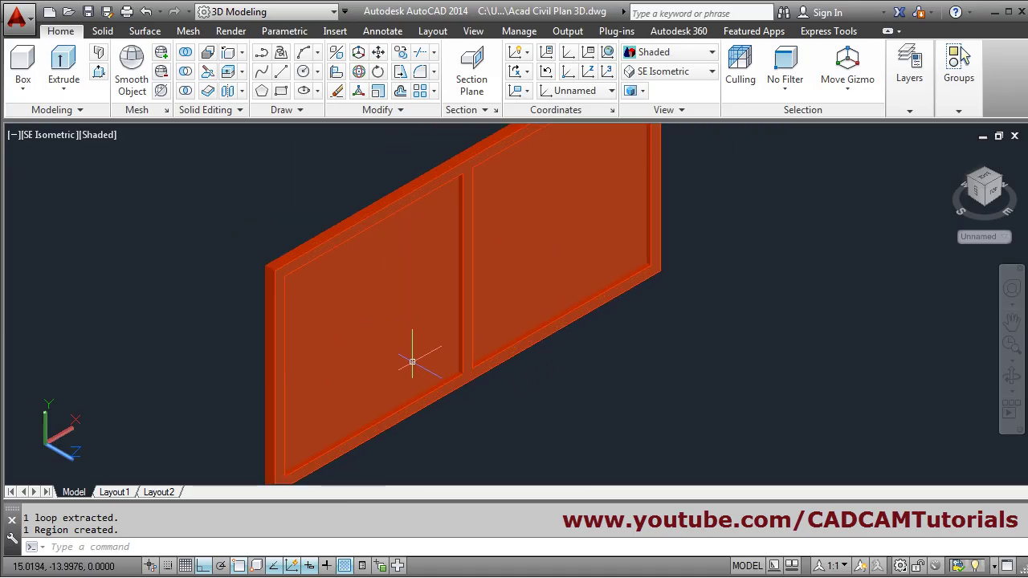
scroll(393, 389, "down", 2)
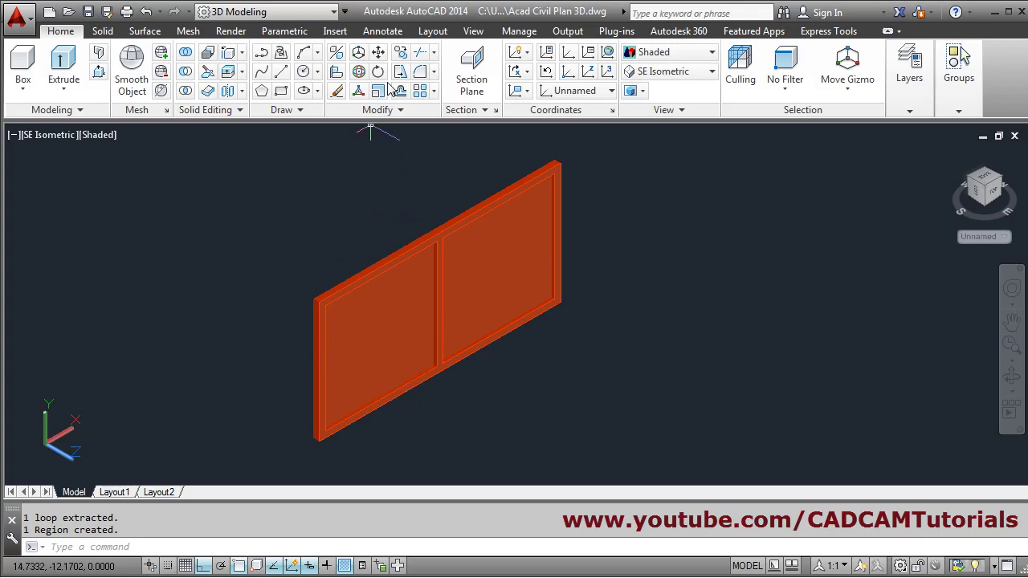
left_click(402, 52)
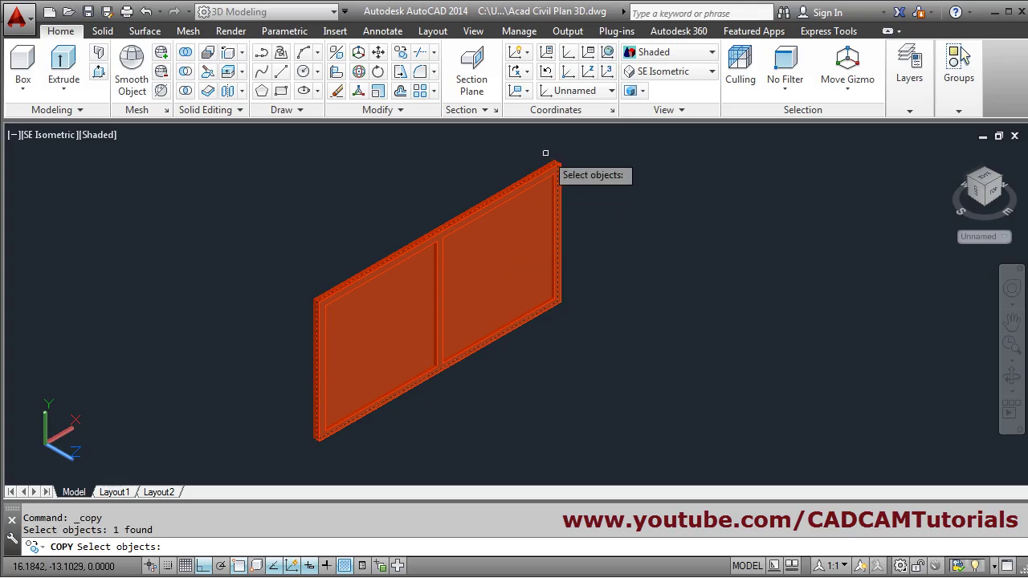
scroll(554, 164, "up", 4)
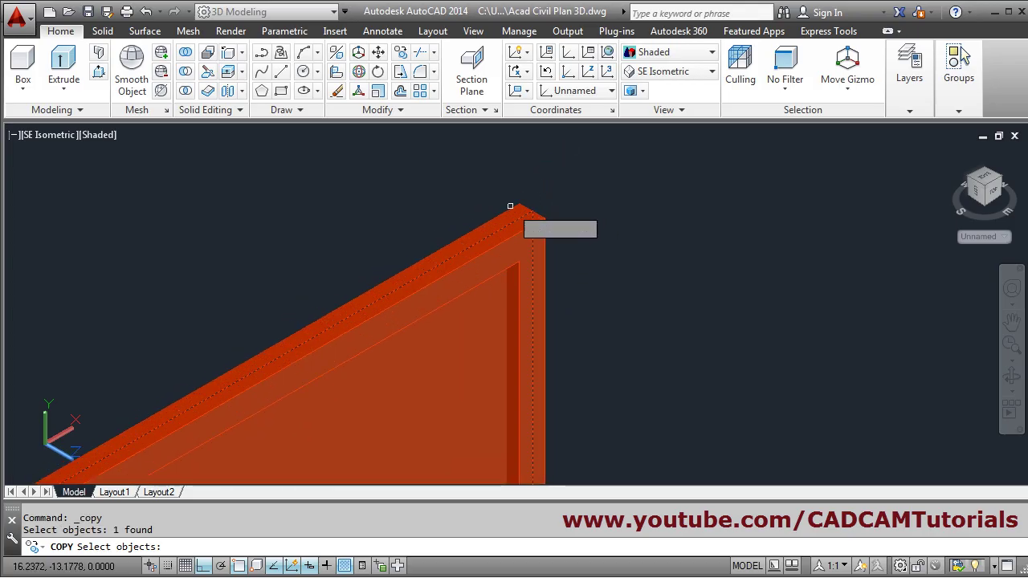
left_click(509, 211)
scroll(586, 169, "down", 5)
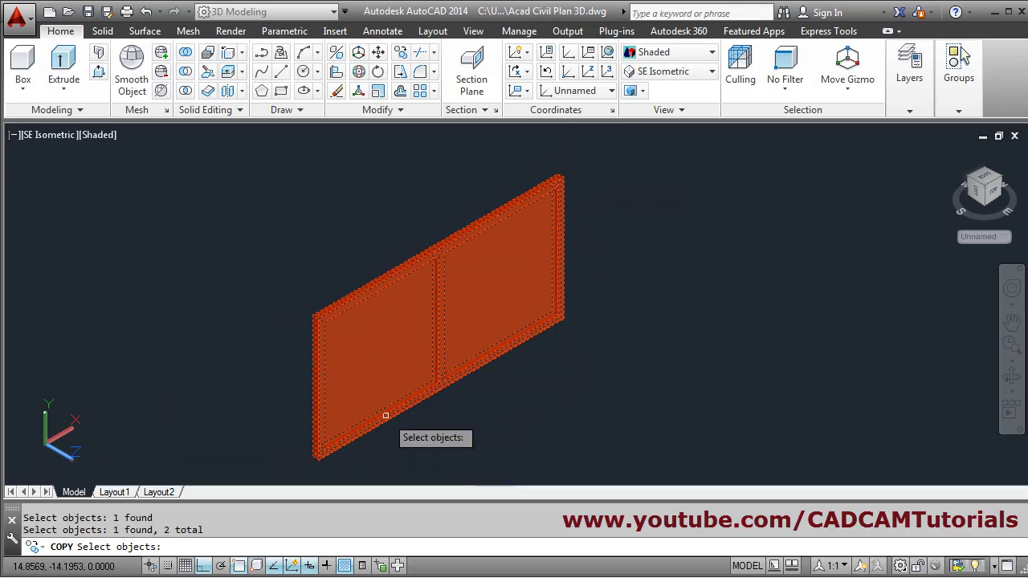
scroll(313, 458, "up", 5)
key("Return")
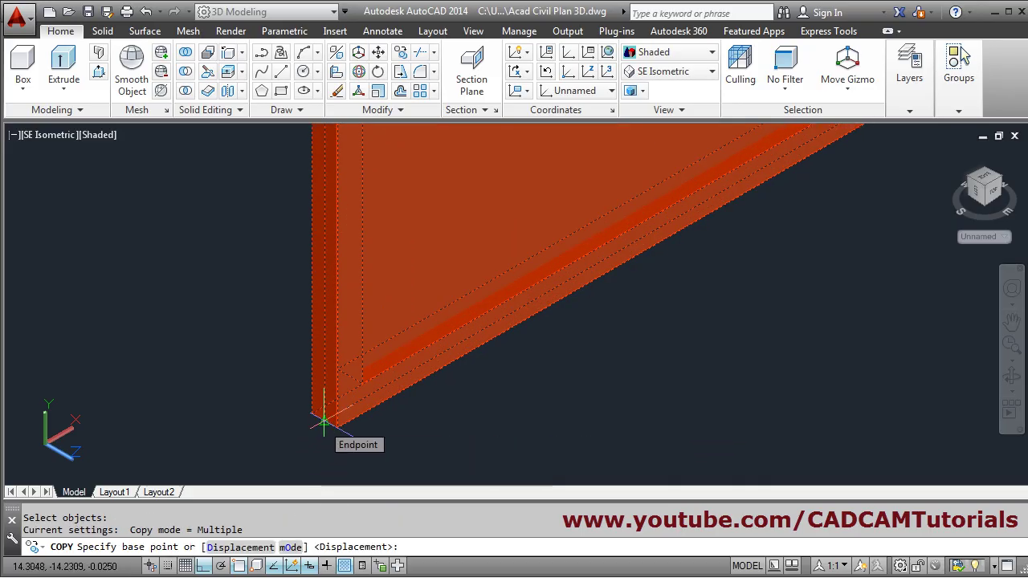
left_click(324, 422)
Turn Ortho off and place a window copy in the outer wall's corner-room opening, at the midpoint of the sill's side edge
scroll(337, 424, "down", 5)
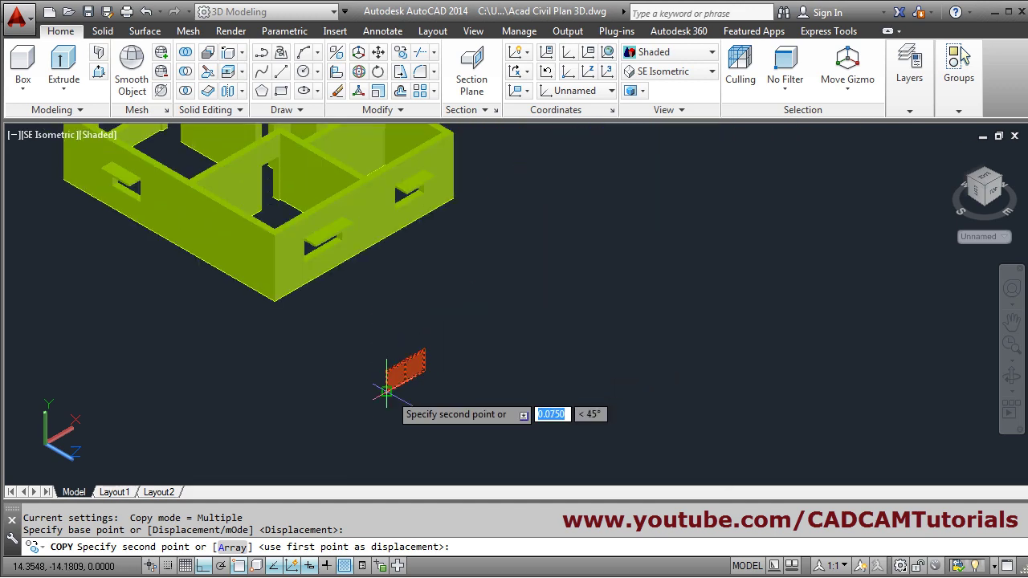
scroll(317, 259, "up", 2)
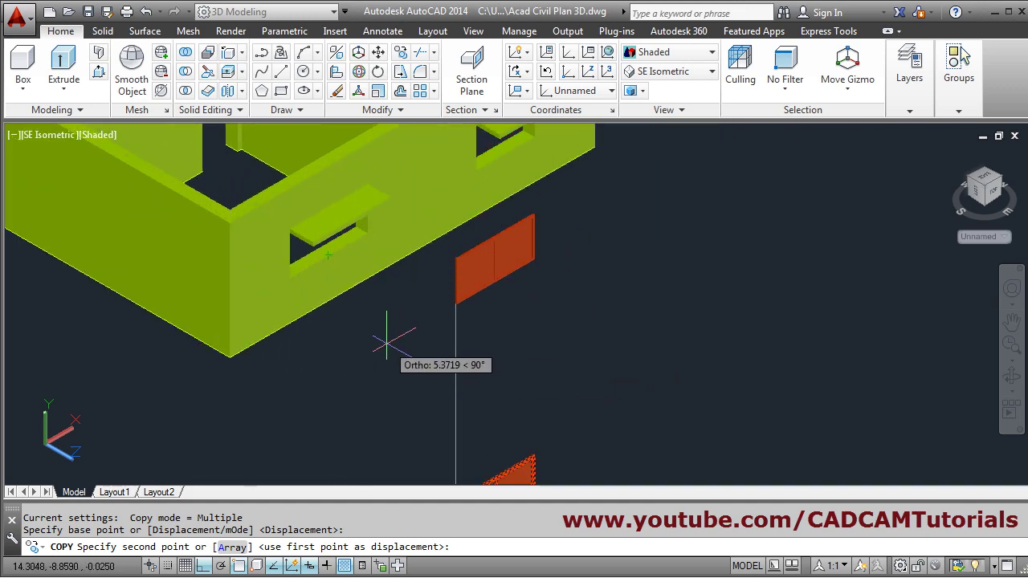
key("F8")
scroll(334, 269, "up", 4)
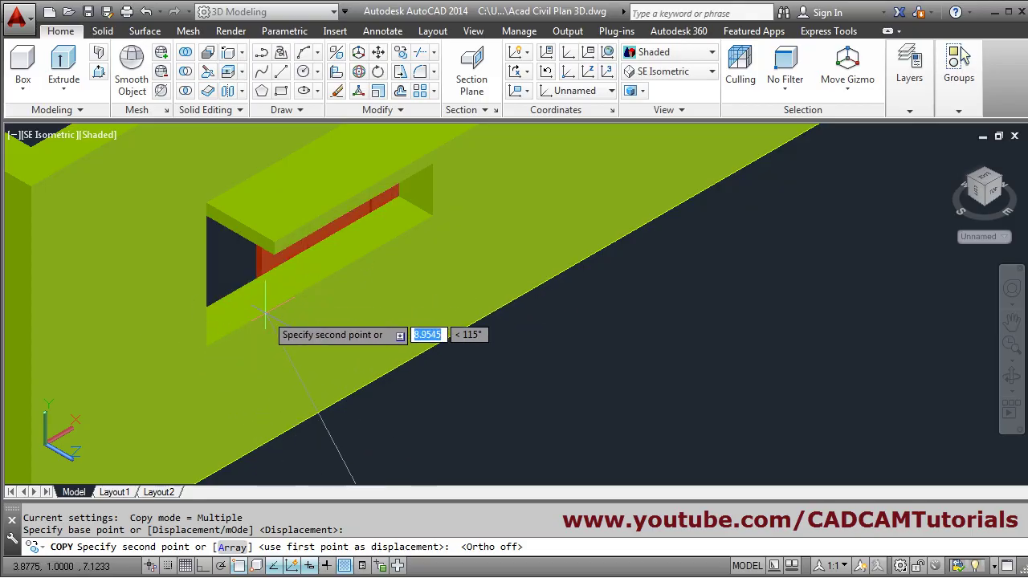
middle_click_drag(401, 291, 364, 291, "shift")
middle_click_drag(312, 282, 536, 347, "shift")
scroll(522, 332, "down", 2)
scroll(449, 345, "up", 4)
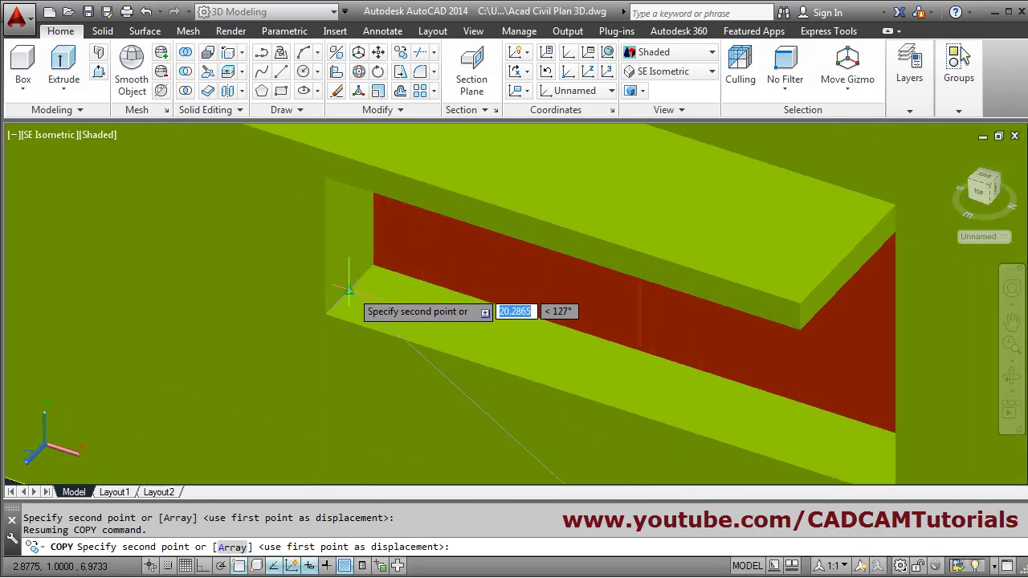
left_click(348, 290)
Place another window copy in the matching opening of the opposite outer wall, at the sill side edge's midpoint, and end copying
scroll(361, 337, "down", 8)
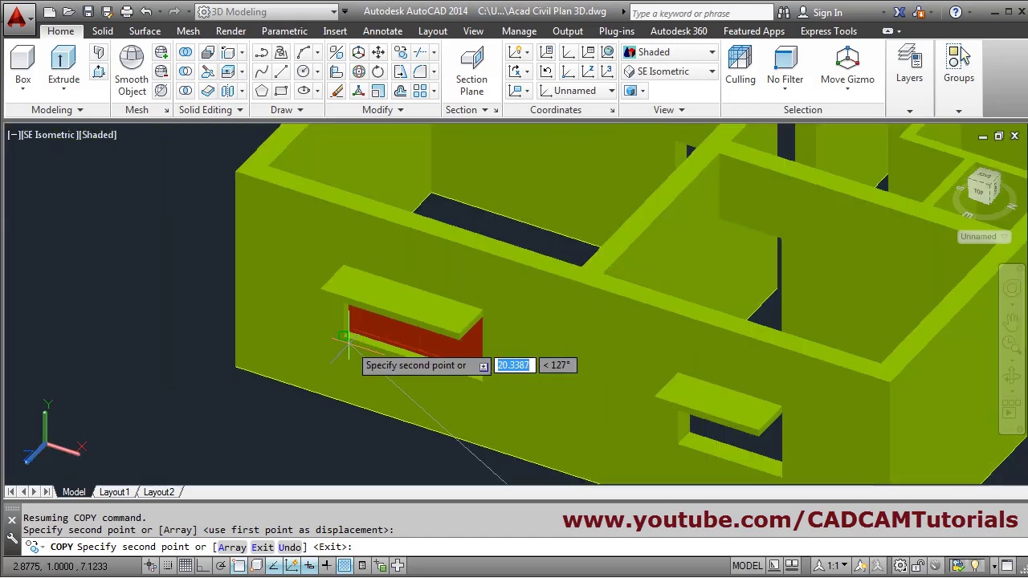
scroll(482, 362, "up", 6)
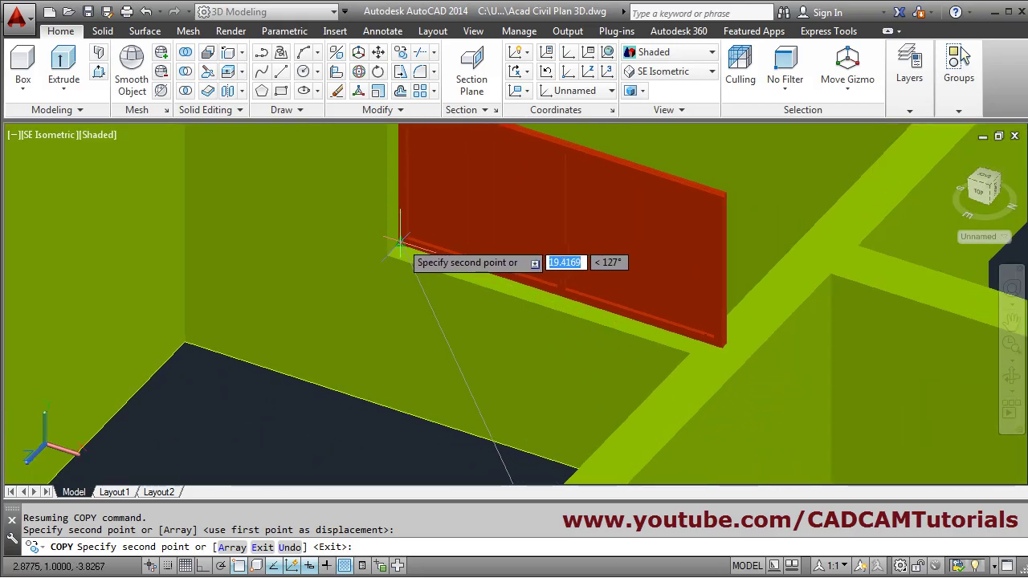
scroll(399, 241, "down", 7)
key("Escape")
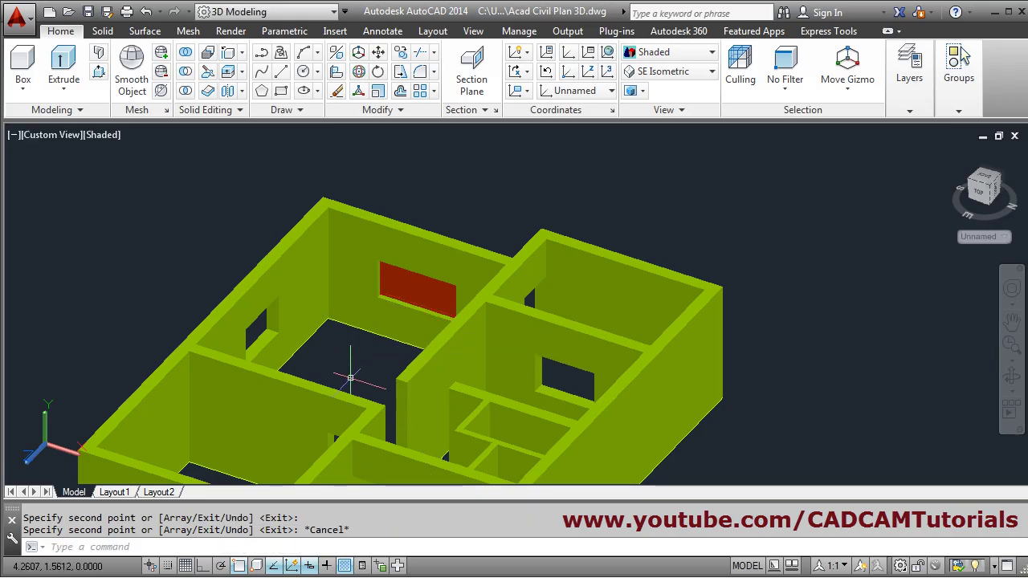
middle_click_drag(351, 378, 468, 362, "shift")
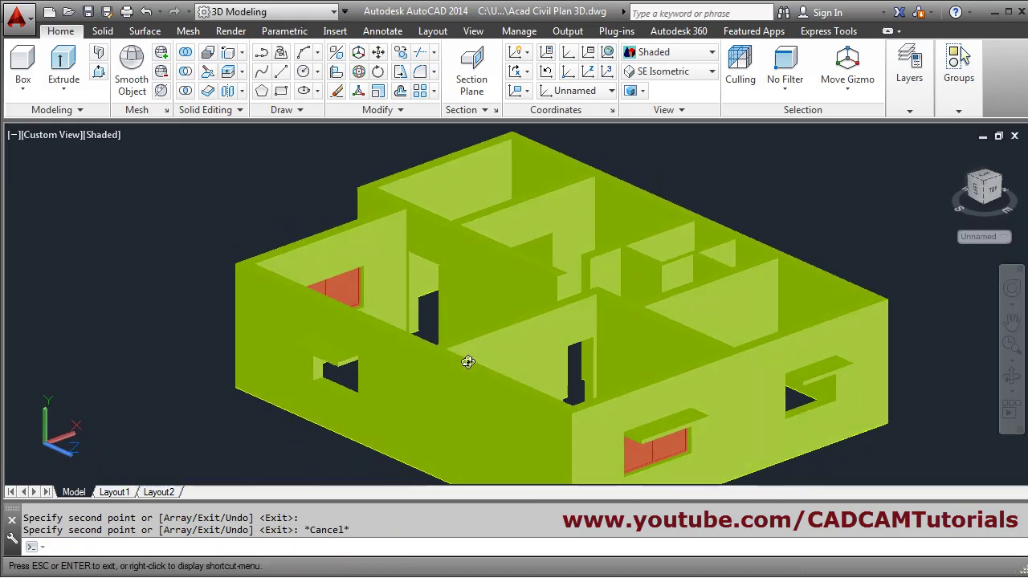
Erase the original window model standing outside the house, leaving the copies in the wall openings
scroll(717, 442, "up", 9)
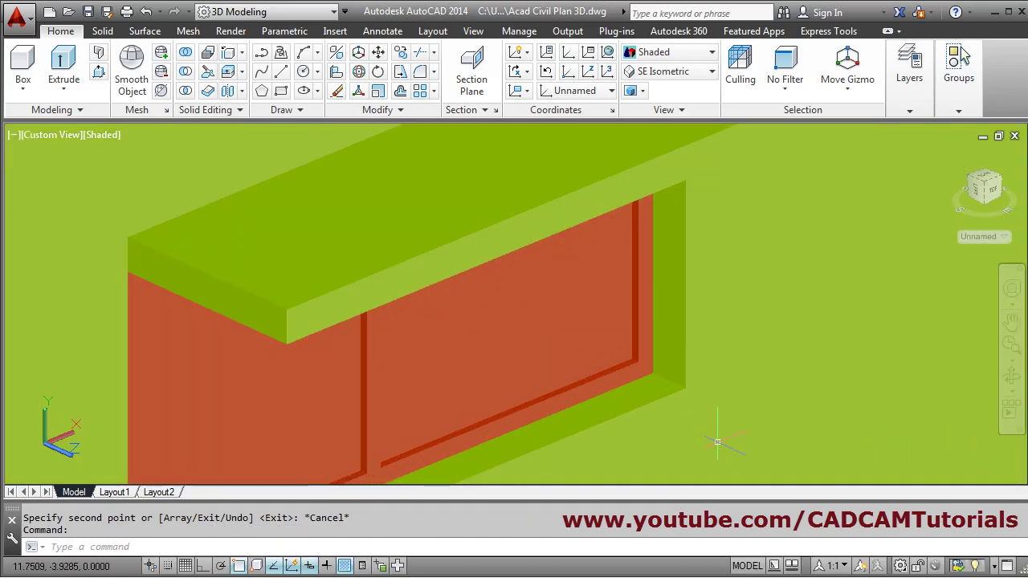
scroll(707, 351, "down", 8)
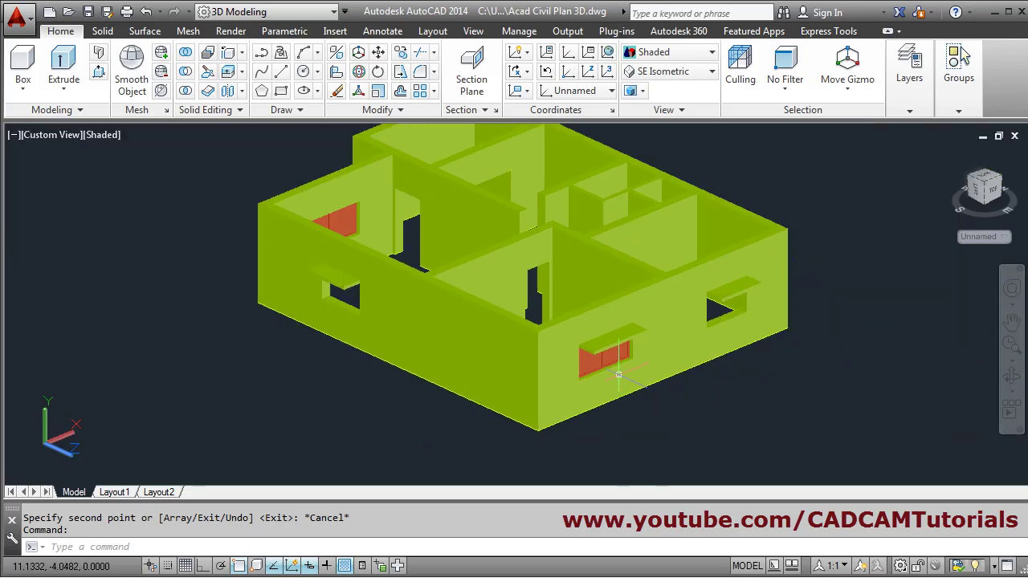
middle_click(491, 361)
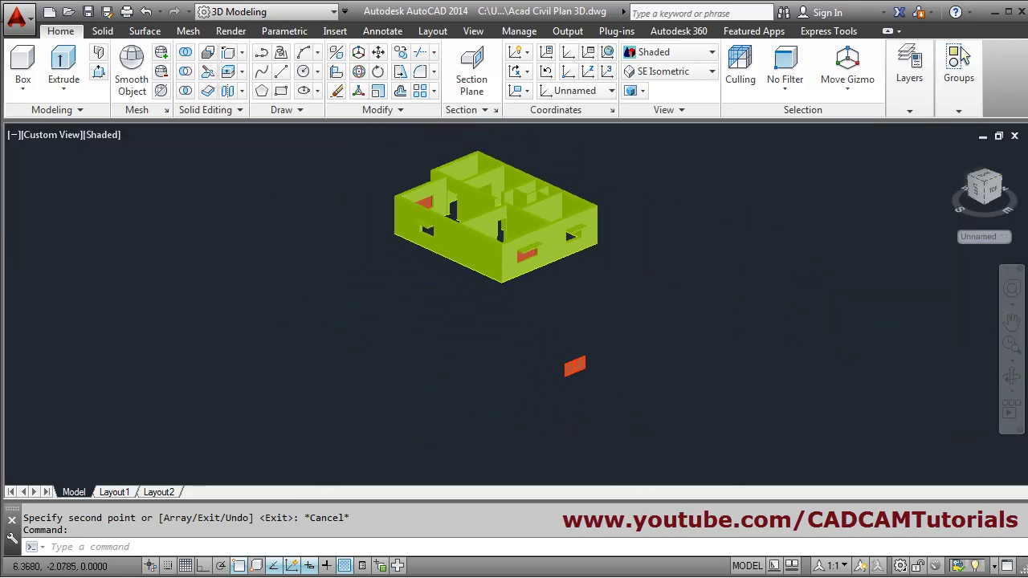
type("e")
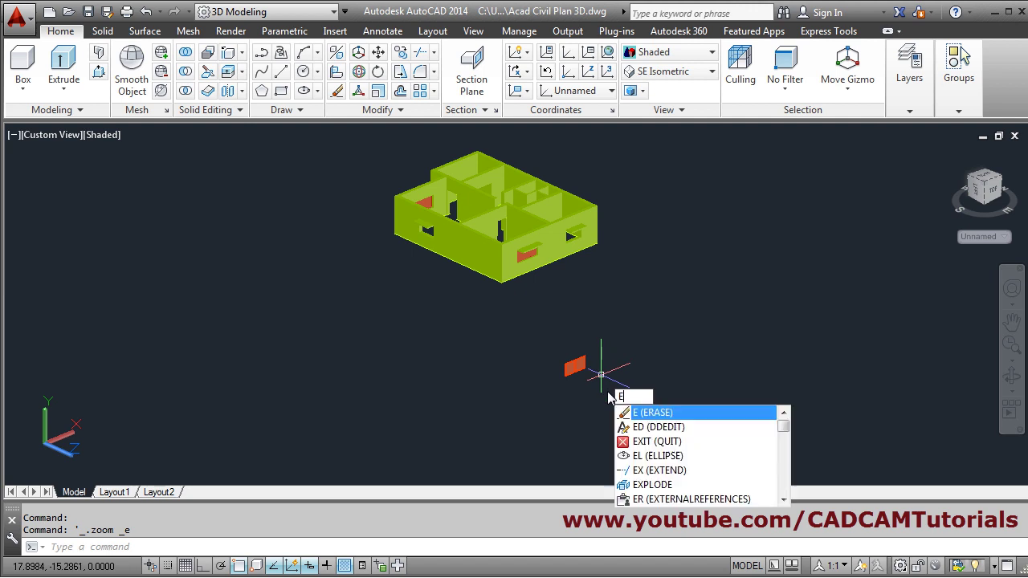
key("Return")
left_click(673, 401)
left_click(543, 352)
middle_click(589, 309)
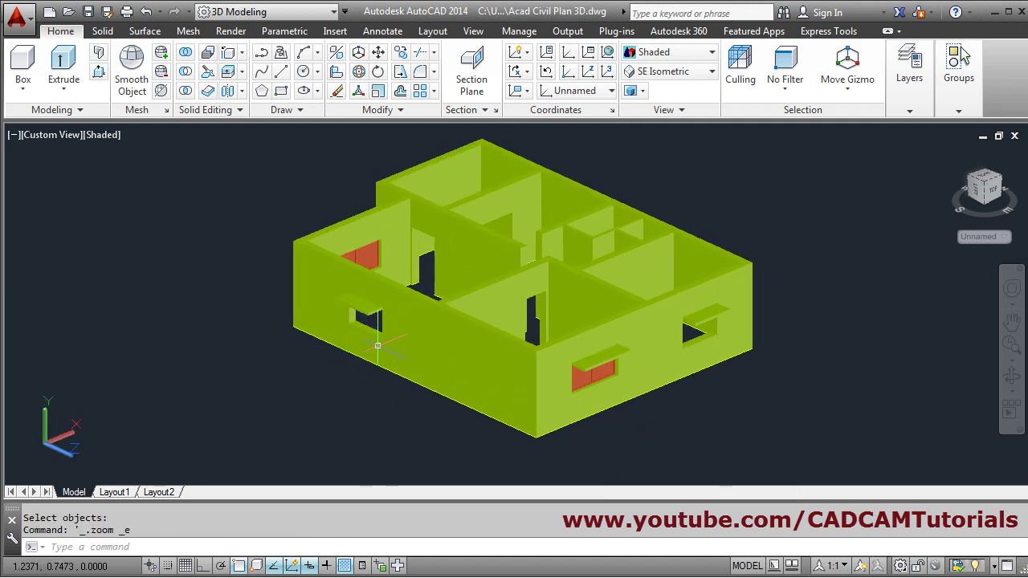
Set the coordinate system to the Front preset
scroll(377, 345, "up", 3)
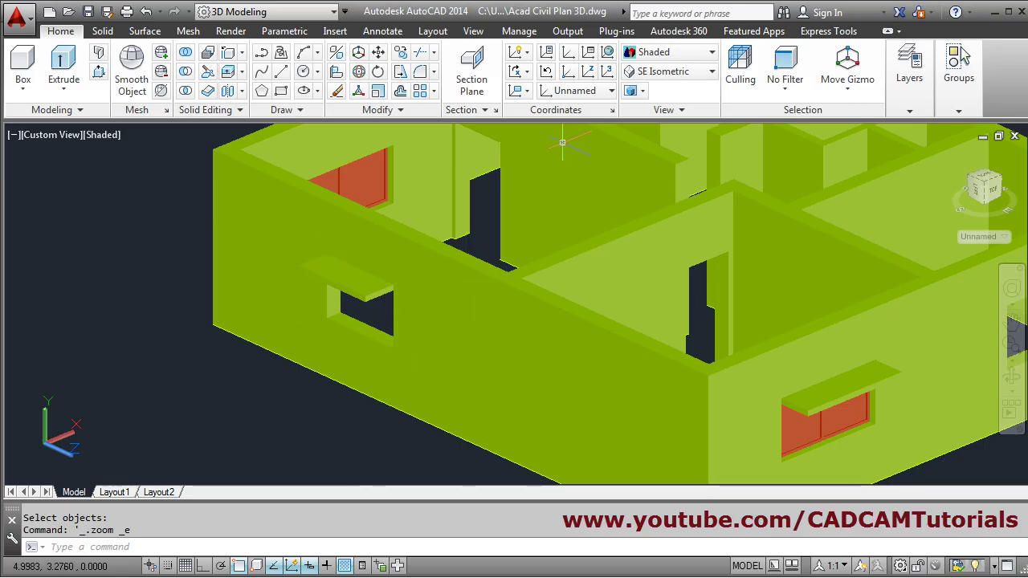
left_click(598, 91)
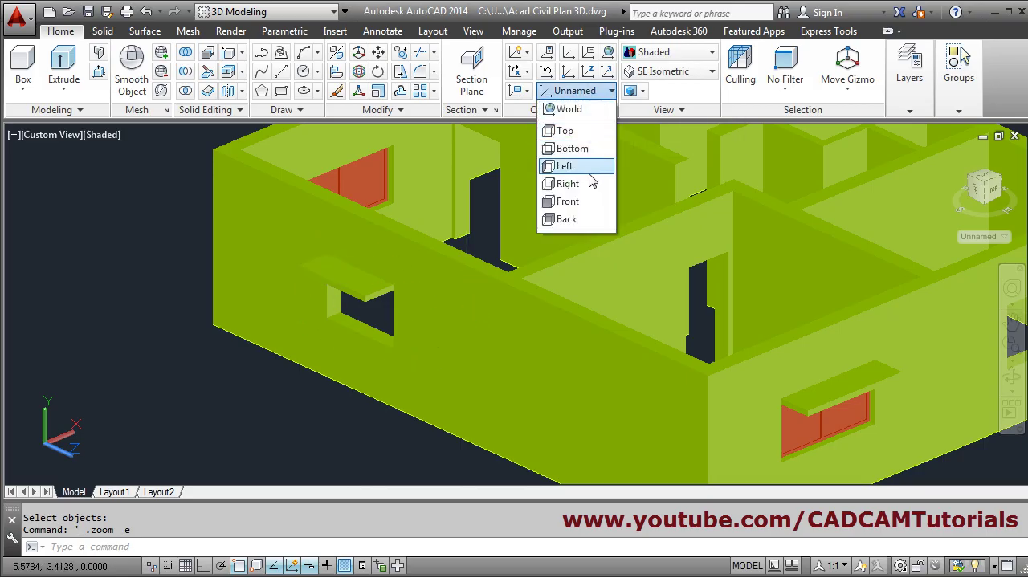
left_click(585, 202)
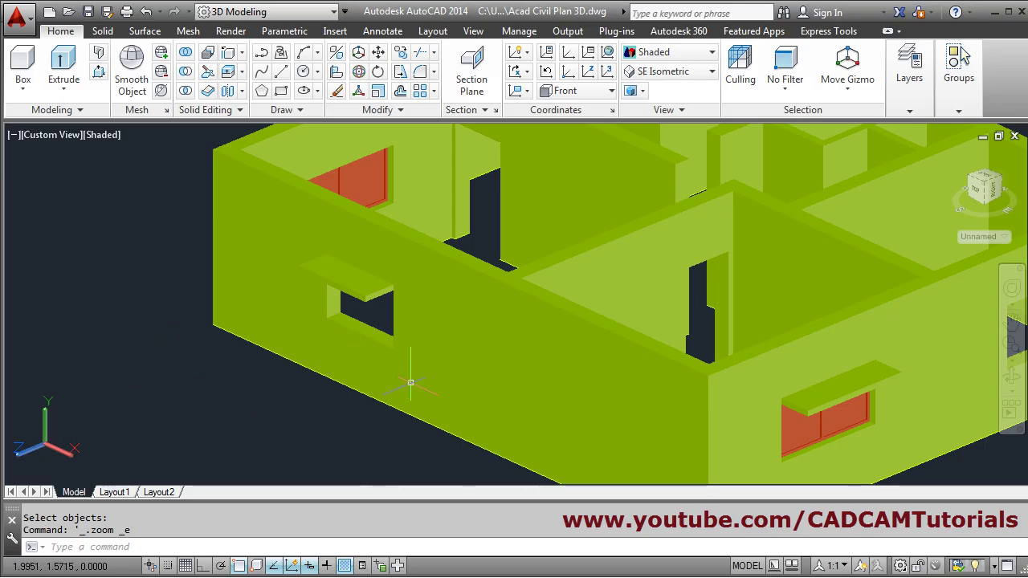
Examine the door openings in the interior walls and the remaining window openings of the house
scroll(346, 324, "down", 5)
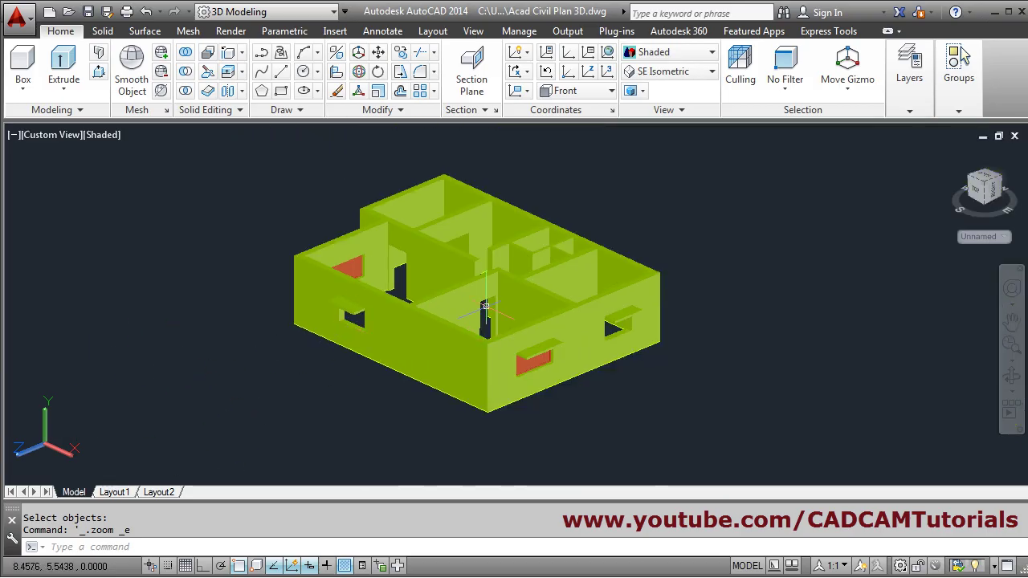
scroll(494, 319, "up", 4)
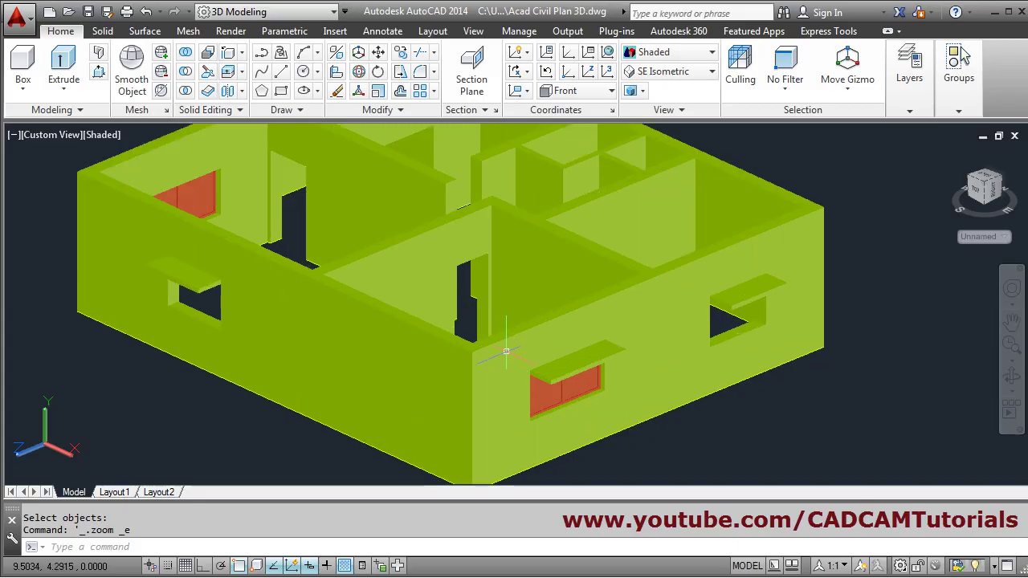
mouse_move(542, 296)
middle_mouse_down("shift")
mouse_move(553, 266)
mouse_move(543, 286)
middle_mouse_up("shift")
scroll(522, 363, "up", 2)
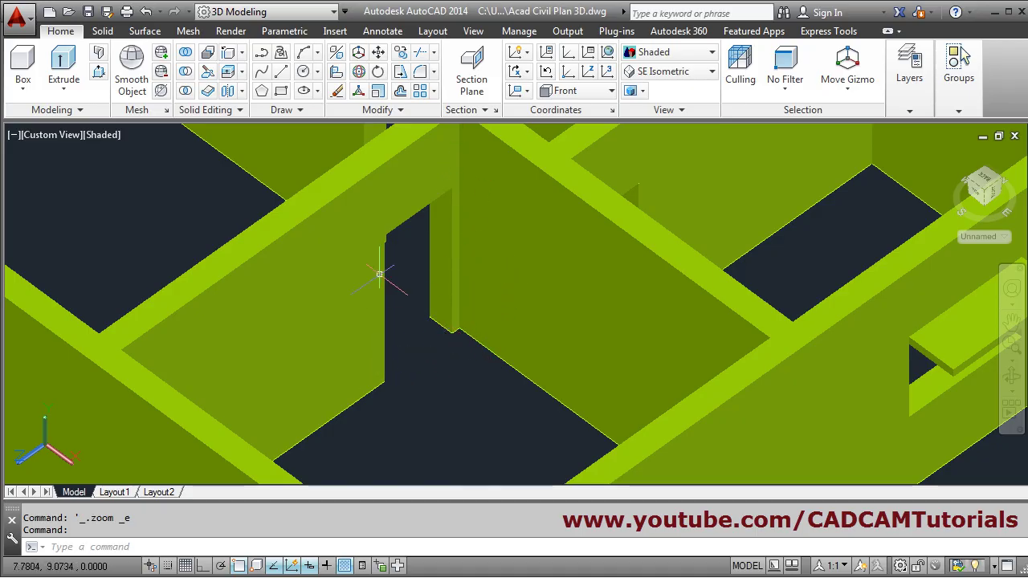
scroll(379, 275, "down", 3)
scroll(452, 299, "down", 1)
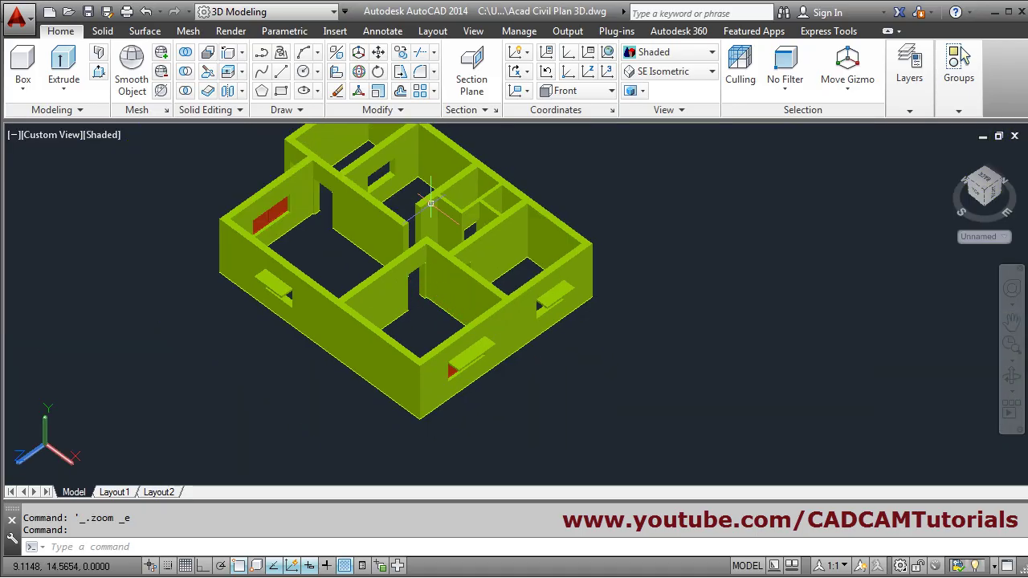
scroll(447, 298, "up", 3)
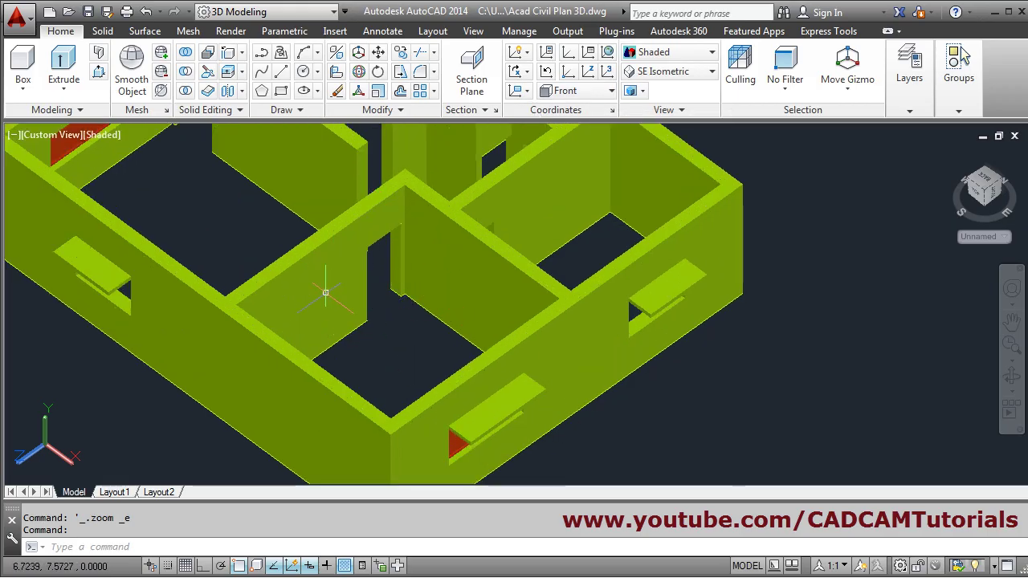
scroll(546, 357, "down", 2)
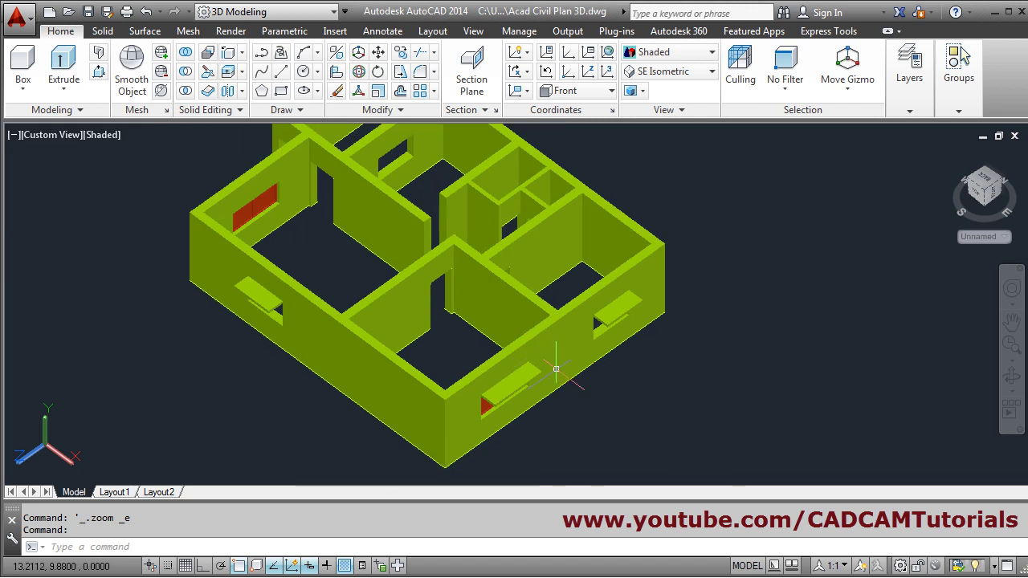
Set the coordinate system to the Right preset and bring the empty space beside the house into view
left_click(585, 91)
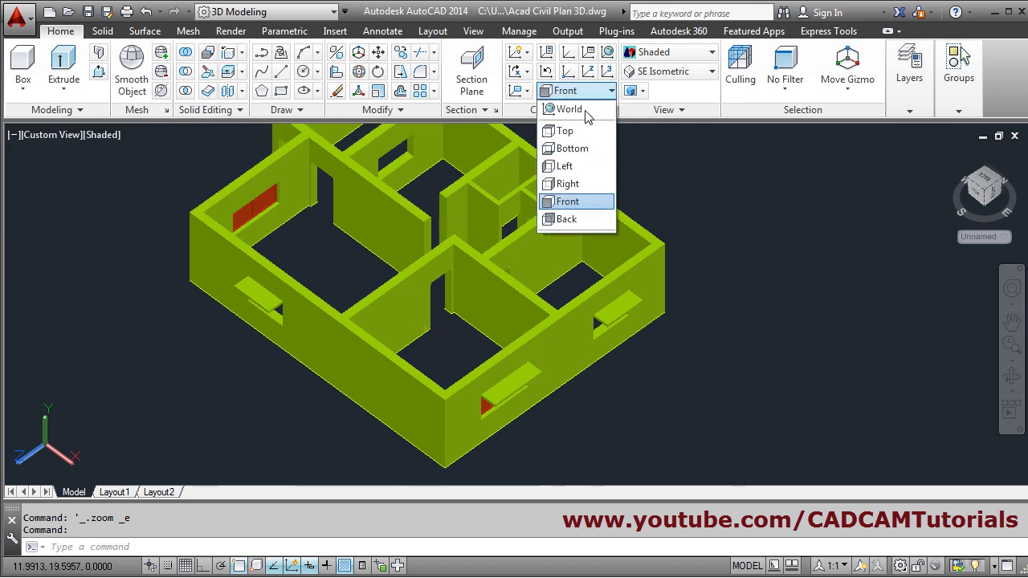
left_click(577, 184)
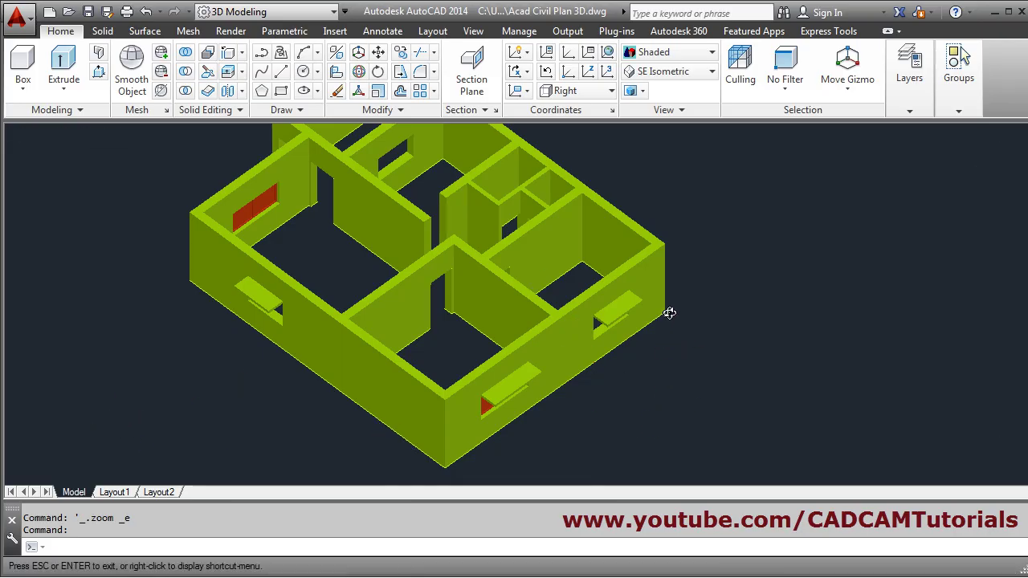
middle_click_drag(668, 312, 668, 319, "shift")
middle_click_drag(750, 289, 499, 238)
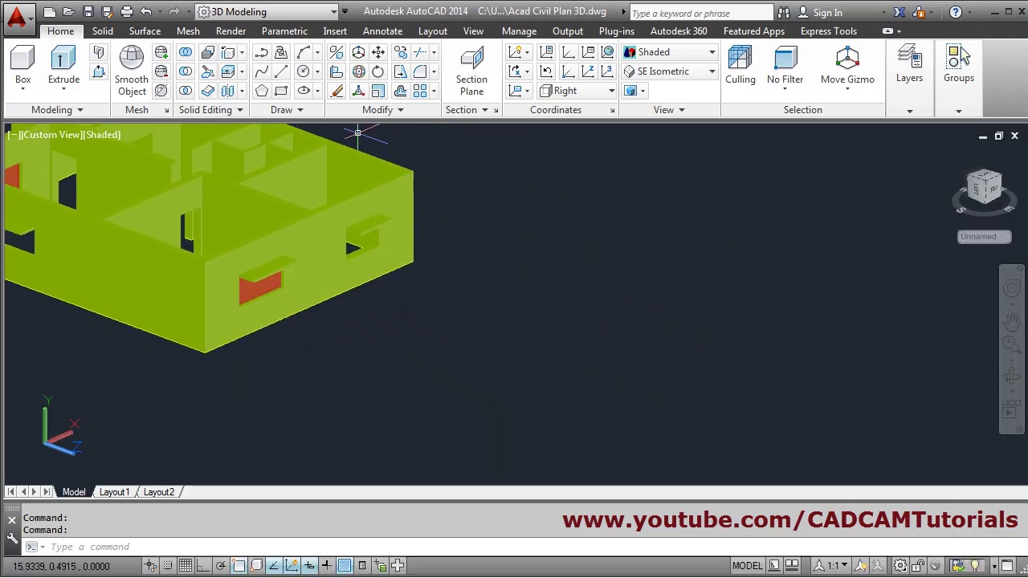
Draw an upright rectangle with length 0.9 and width 2 in the empty space beside the house as the door outline
left_click(281, 91)
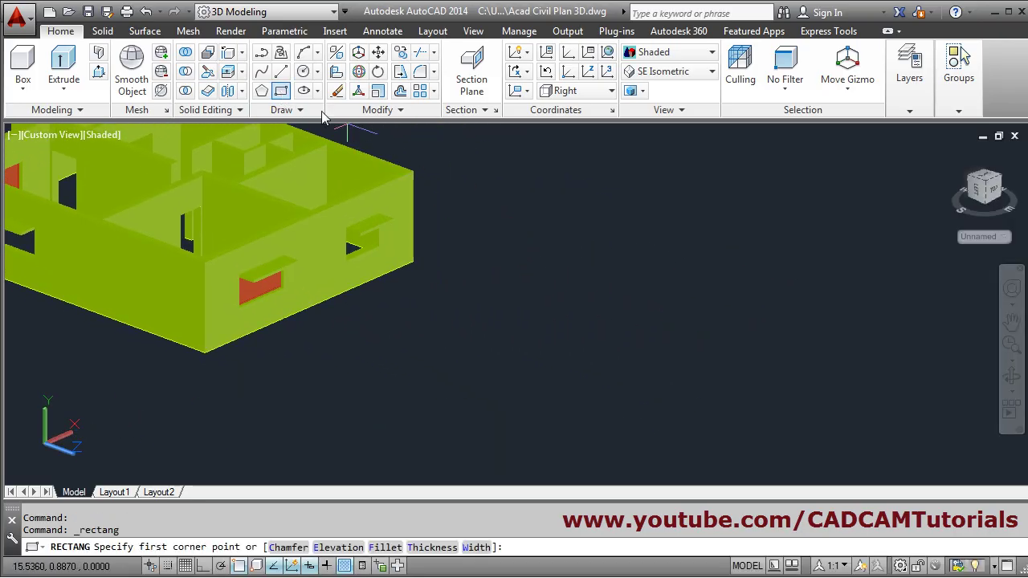
left_click(513, 395)
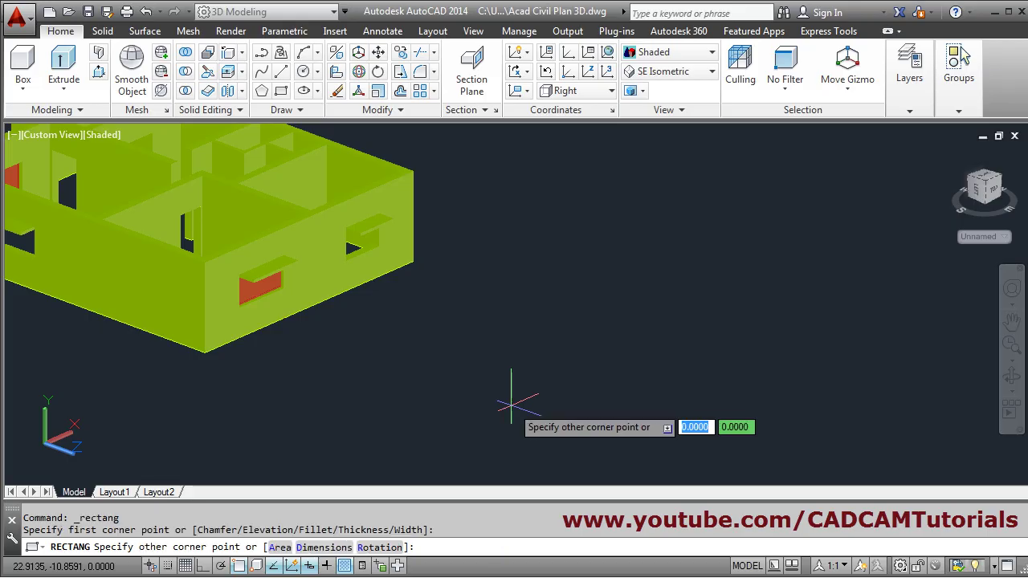
left_click(313, 547)
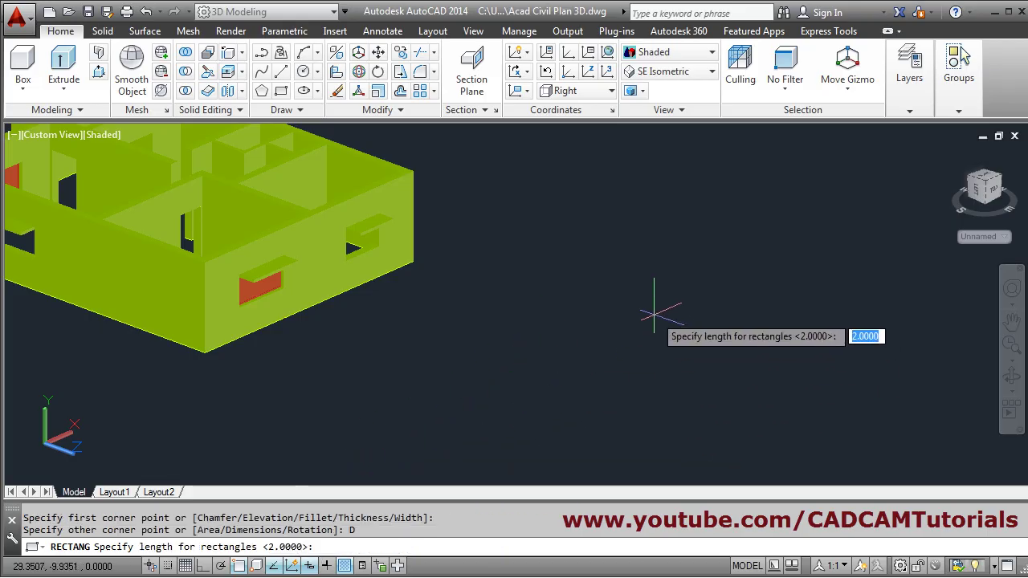
type(".9")
key("Return")
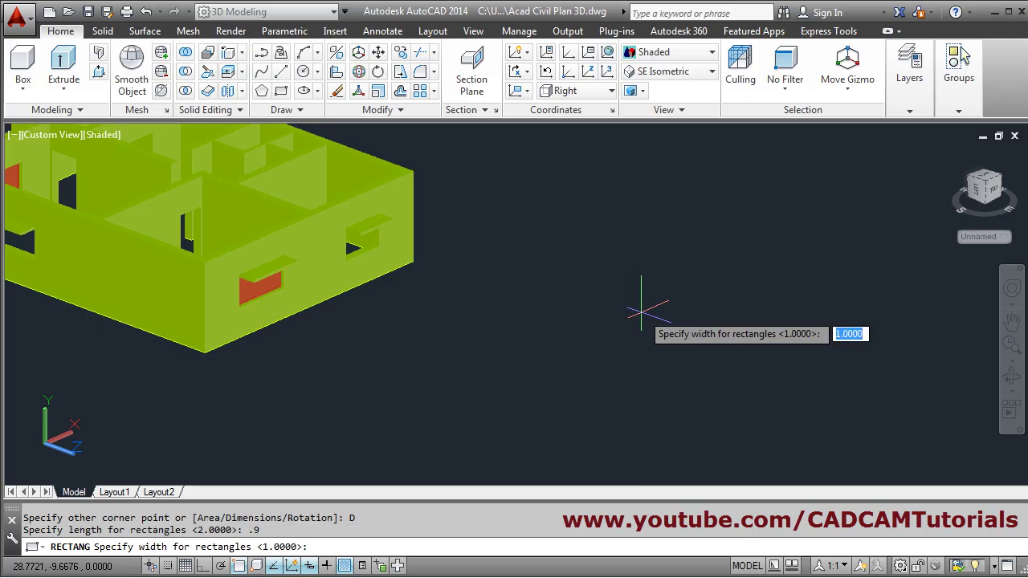
type("2")
key("Return")
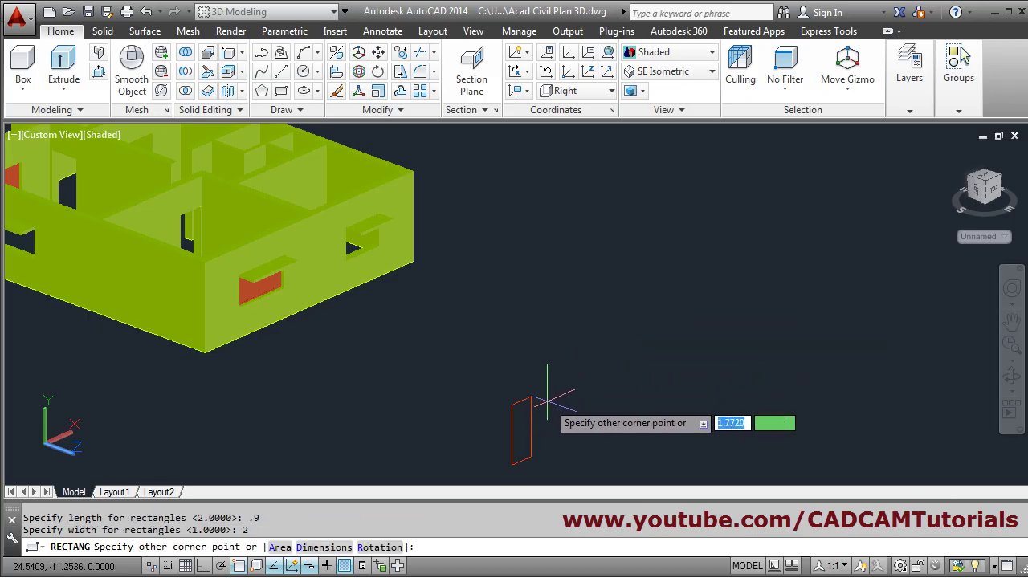
left_click(535, 375)
scroll(546, 401, "up", 6)
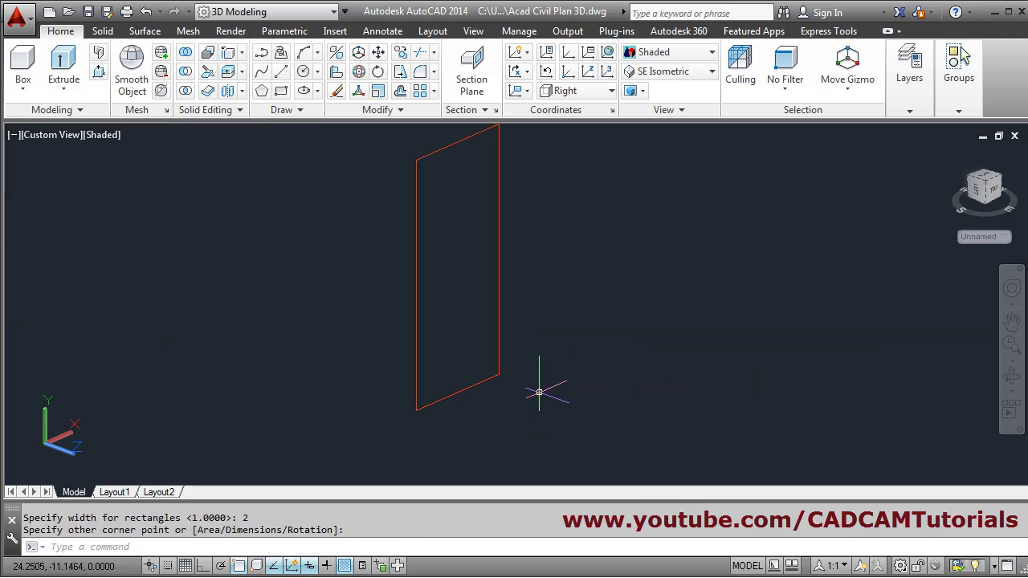
middle_click_drag(558, 330, 547, 365)
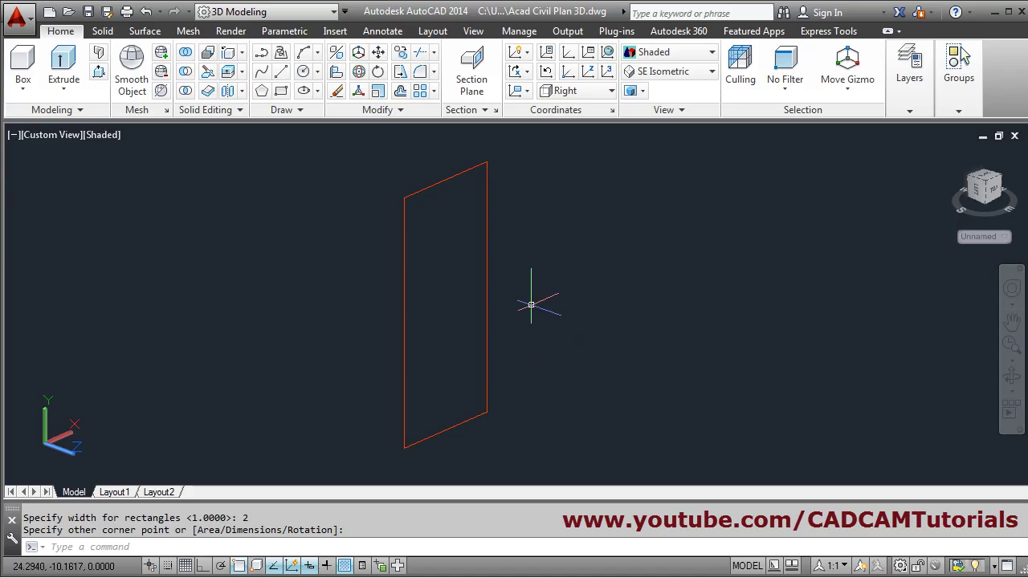
Offset the door outline inward by 0.1 to form the inner edge of its frame
left_click(400, 91)
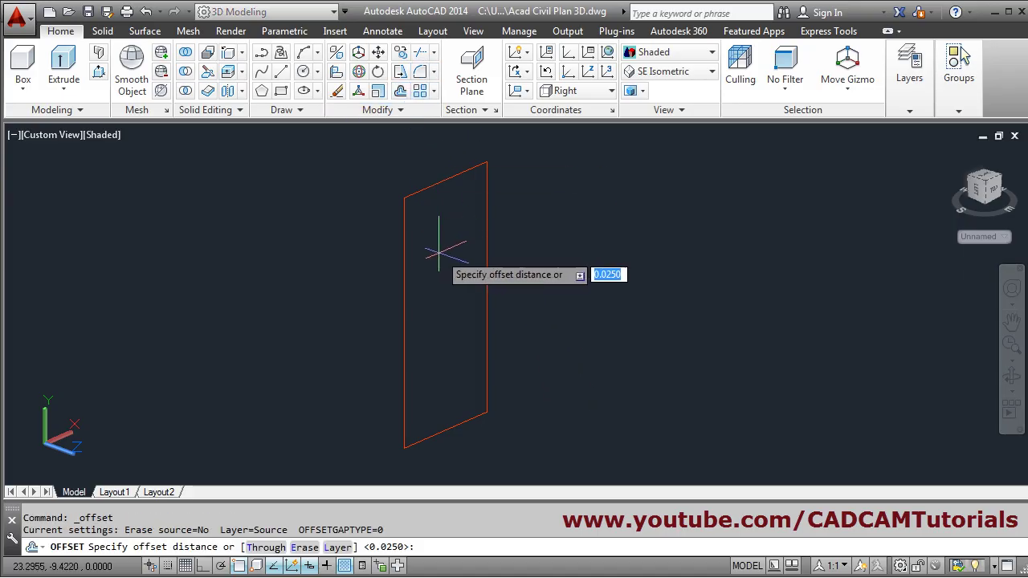
type(".1")
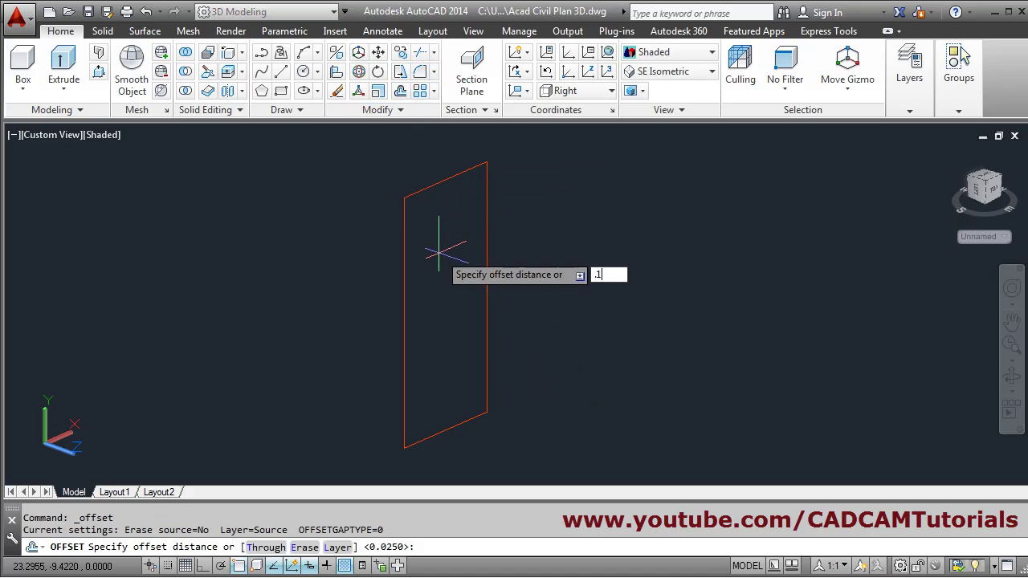
key("Return")
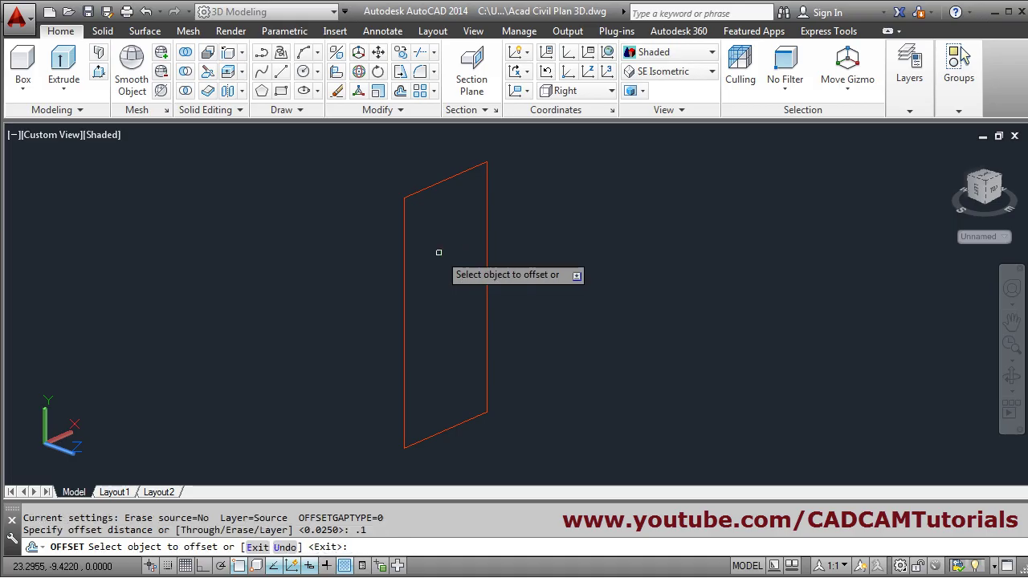
left_click(429, 185)
left_click(434, 239)
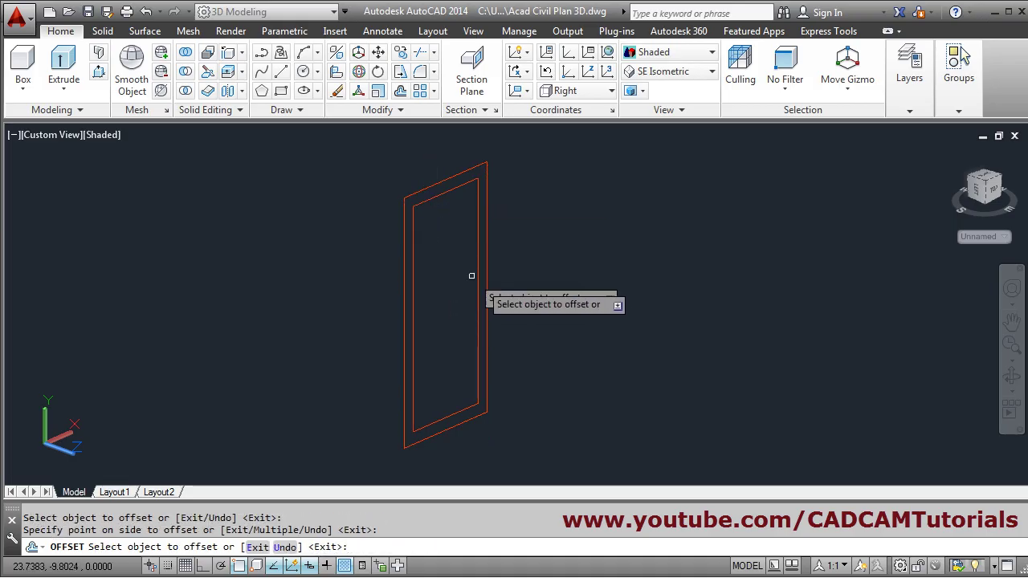
key("Return")
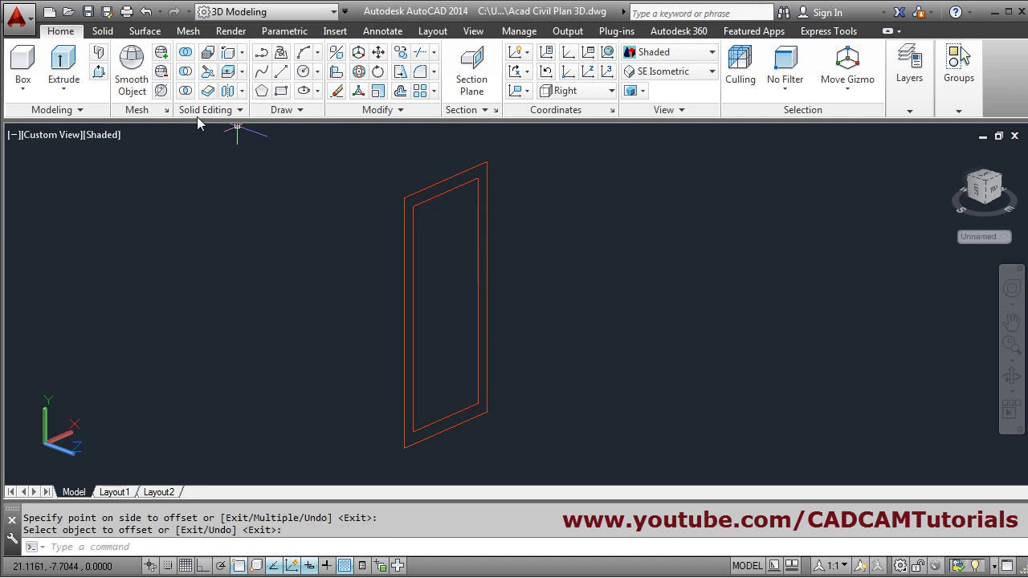
Draw a line across the inner rectangle between the midpoints of its two long sides
left_click(281, 73)
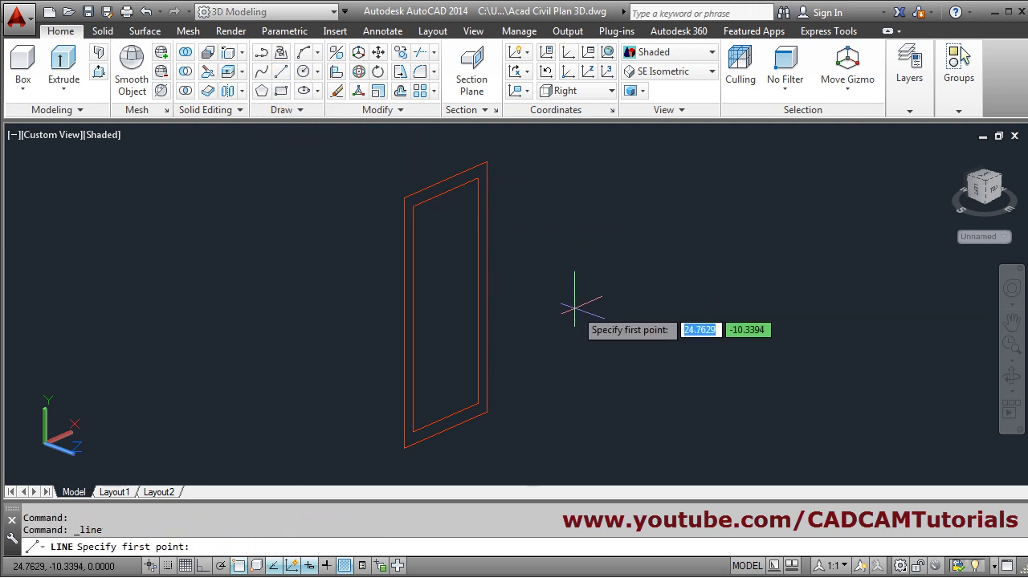
left_click(413, 320)
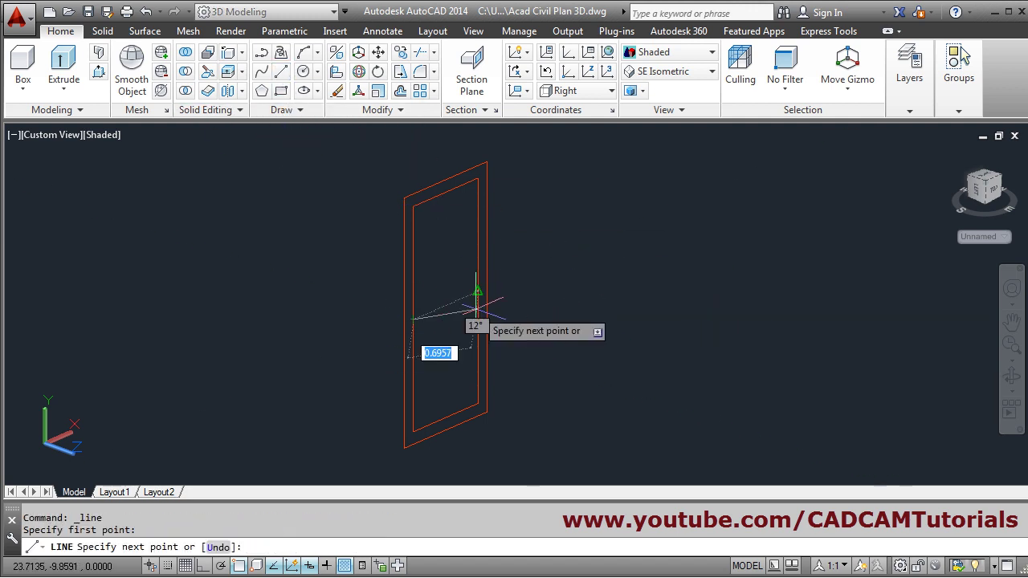
left_click(478, 291)
key("Return")
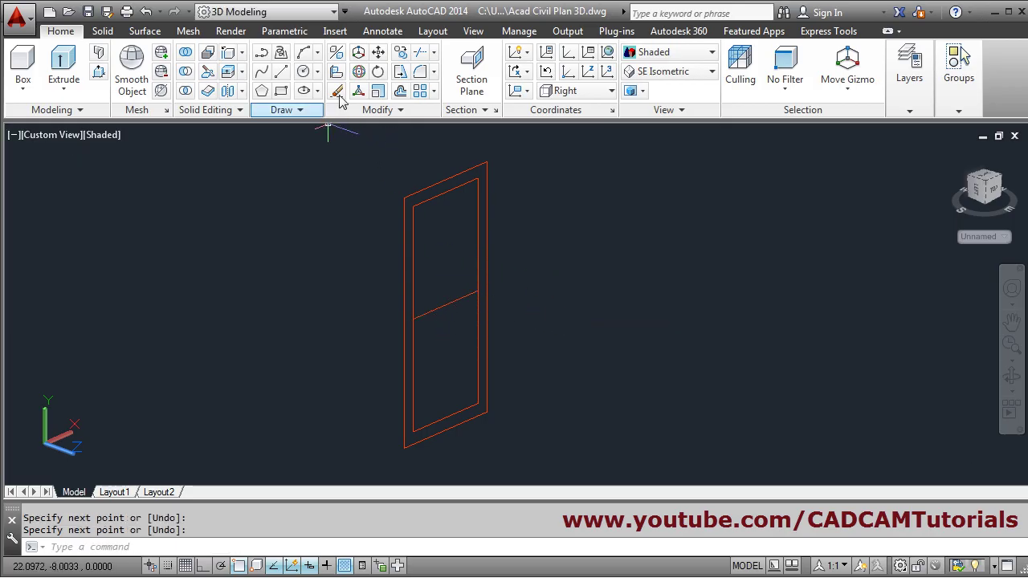
Offset the door's middle line by 0.1 both upward and downward to form the edges of a cross rail
left_click(402, 92)
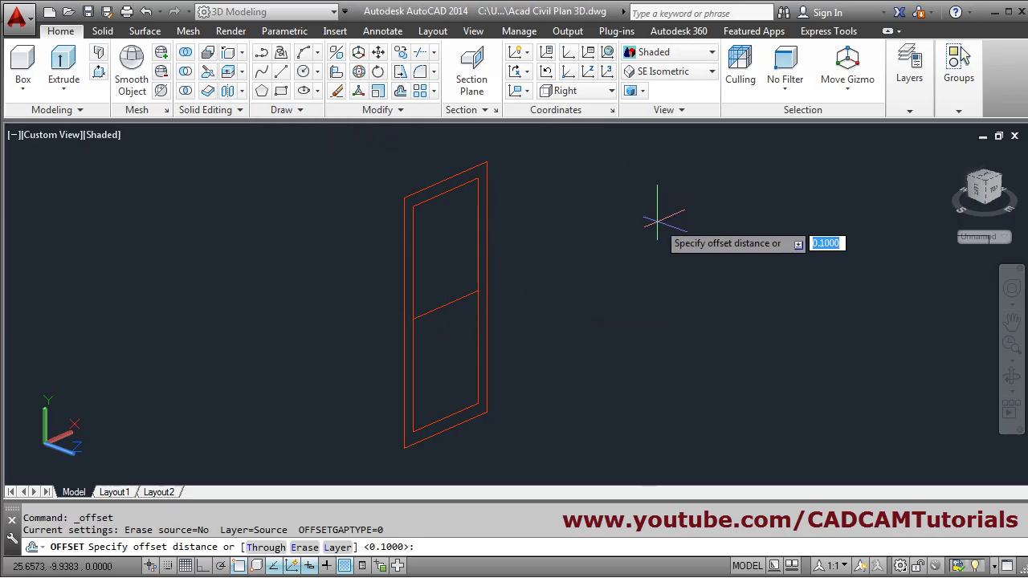
key("Return")
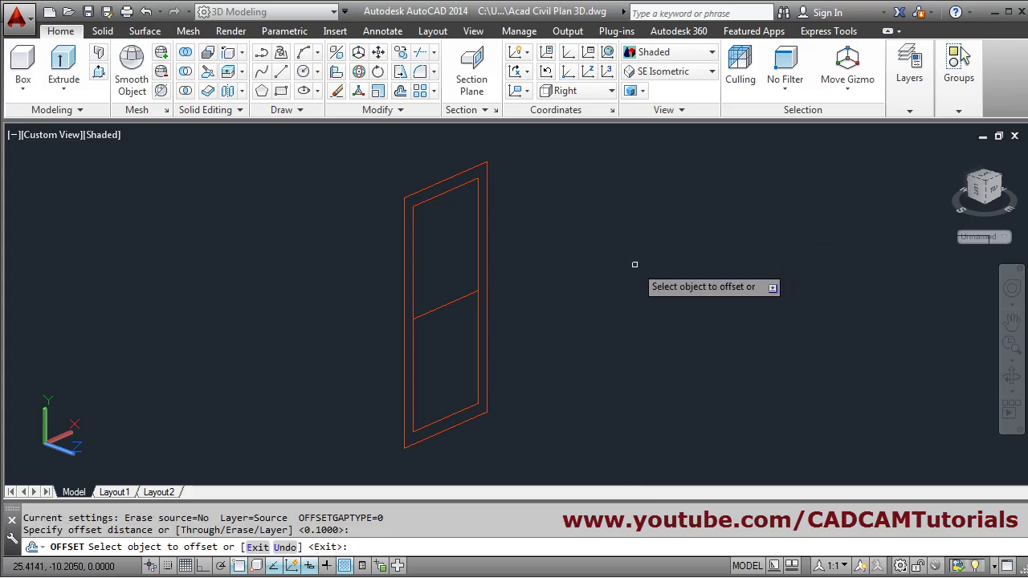
left_click(450, 305)
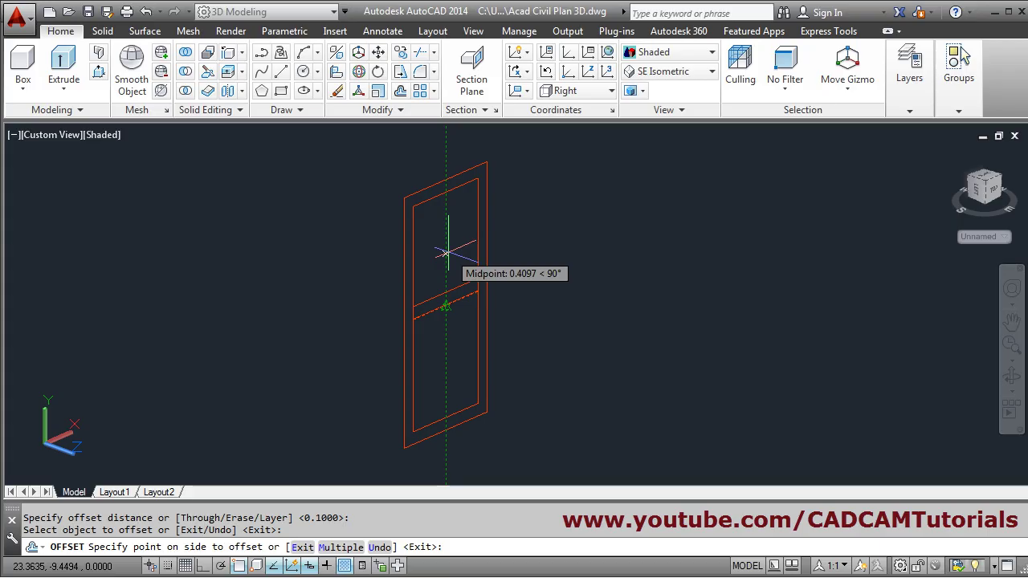
left_click(446, 253)
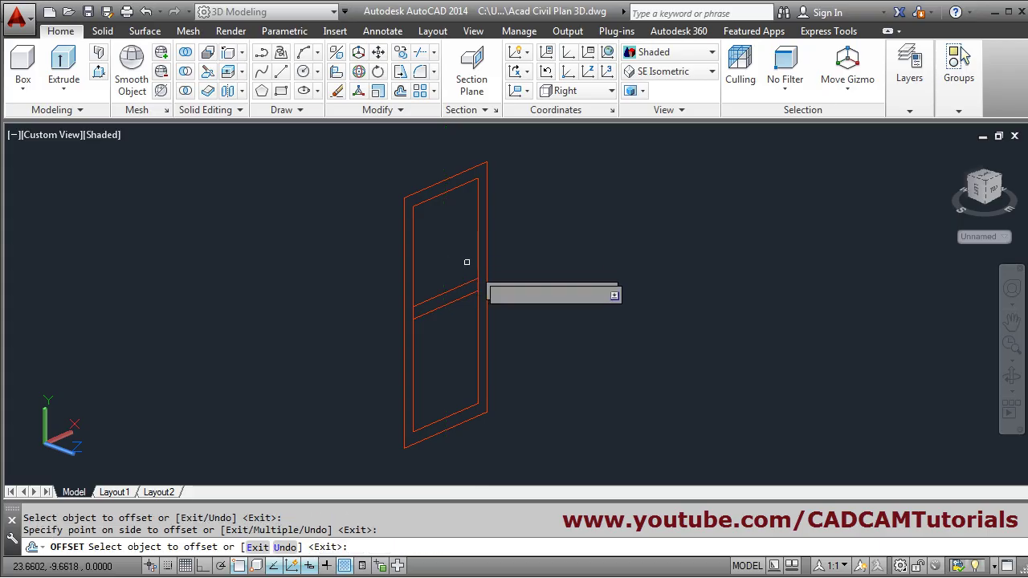
left_click(448, 303)
left_click(446, 363)
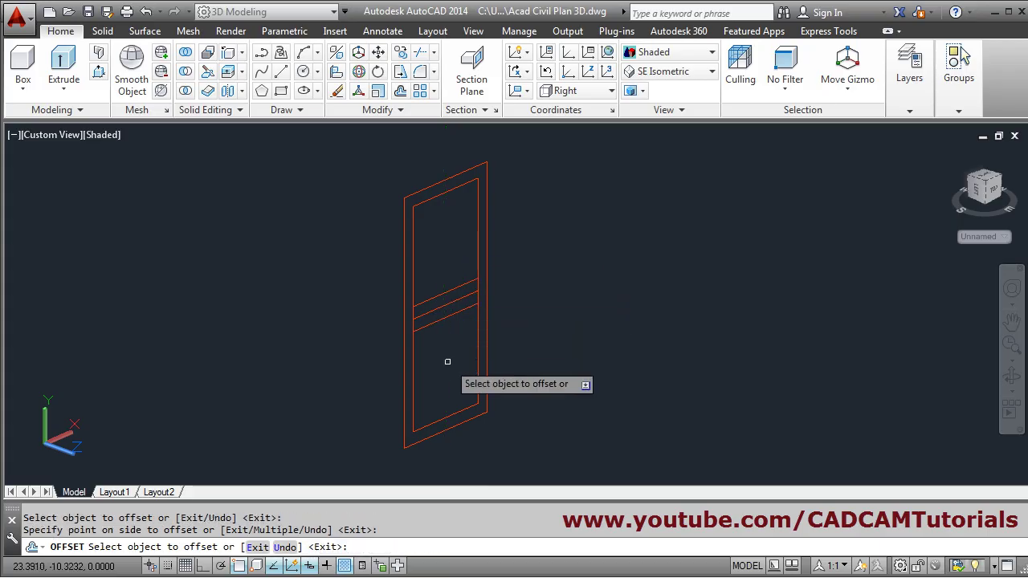
key("Return")
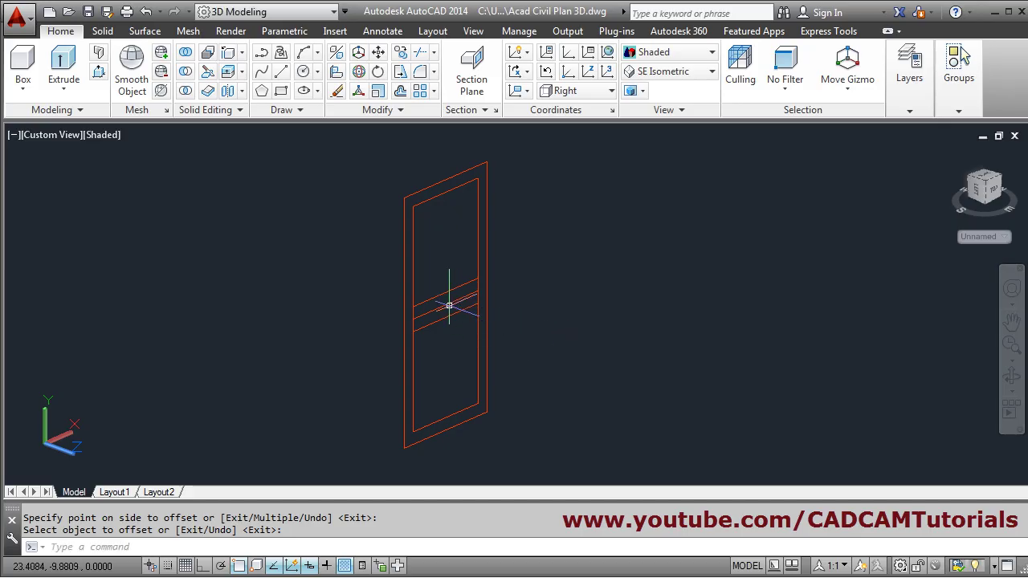
Erase the original middle line between the two offset lines
type("e")
key("Return")
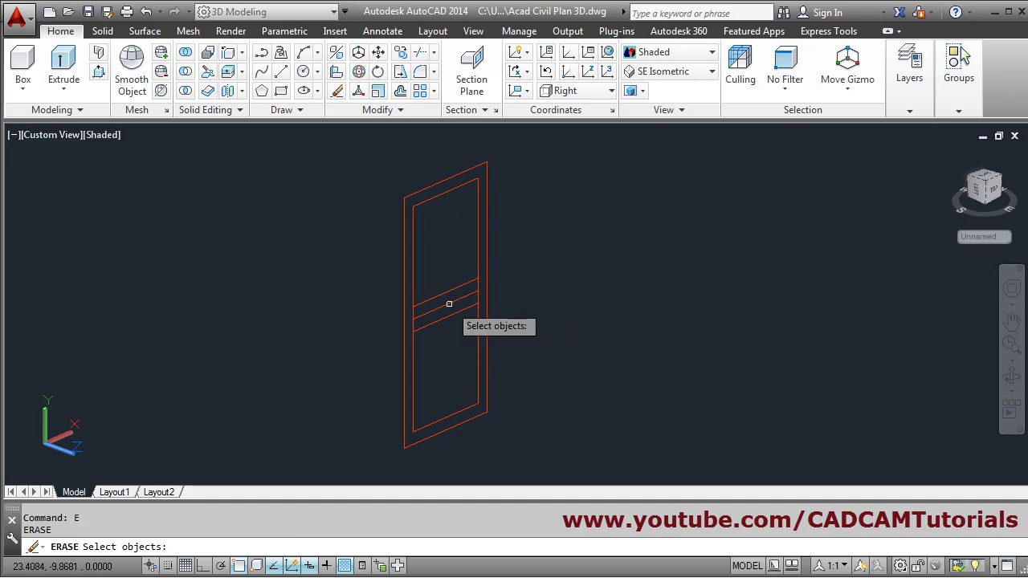
left_click(449, 304)
key("Return")
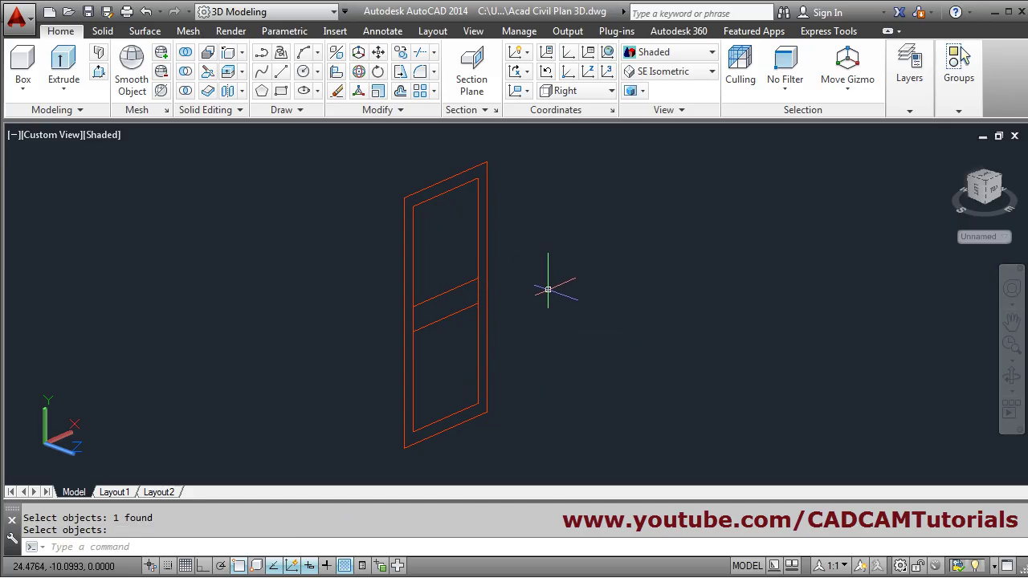
Trim the inner rectangle's long sides between the two rail lines to leave separate upper and lower panel outlines
type("TR")
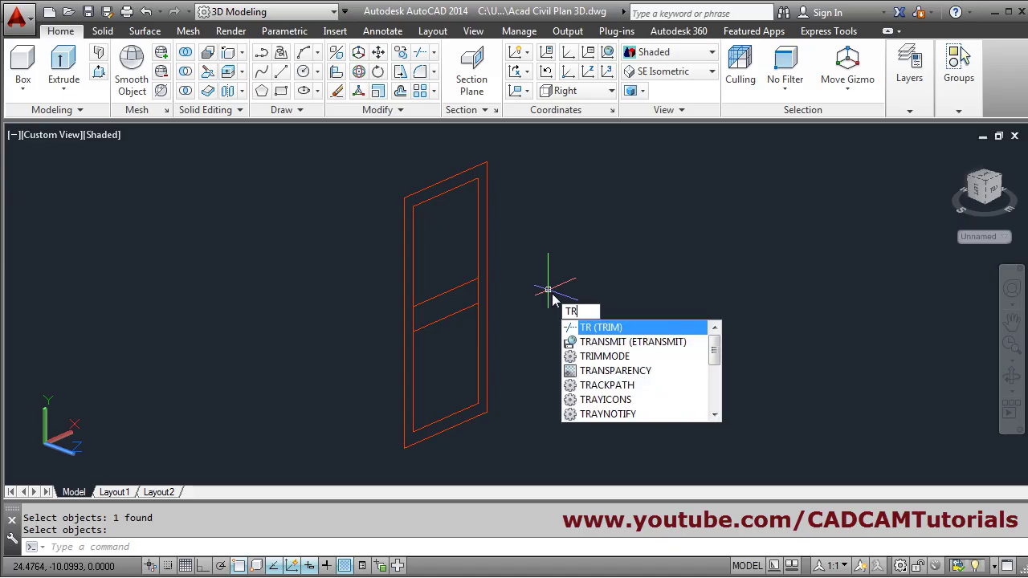
key("Return")
left_click(466, 326)
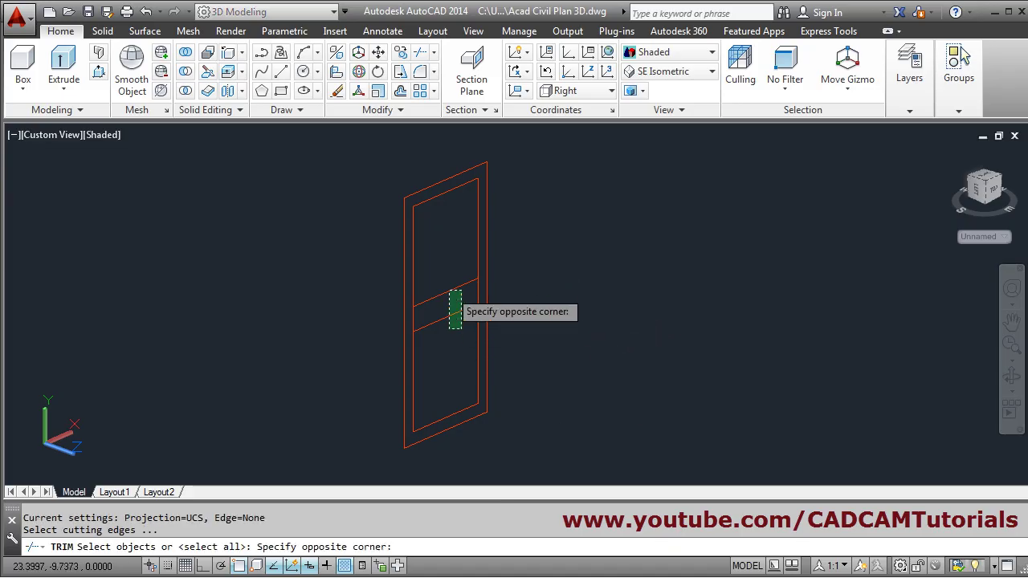
left_click(446, 274)
key("Return")
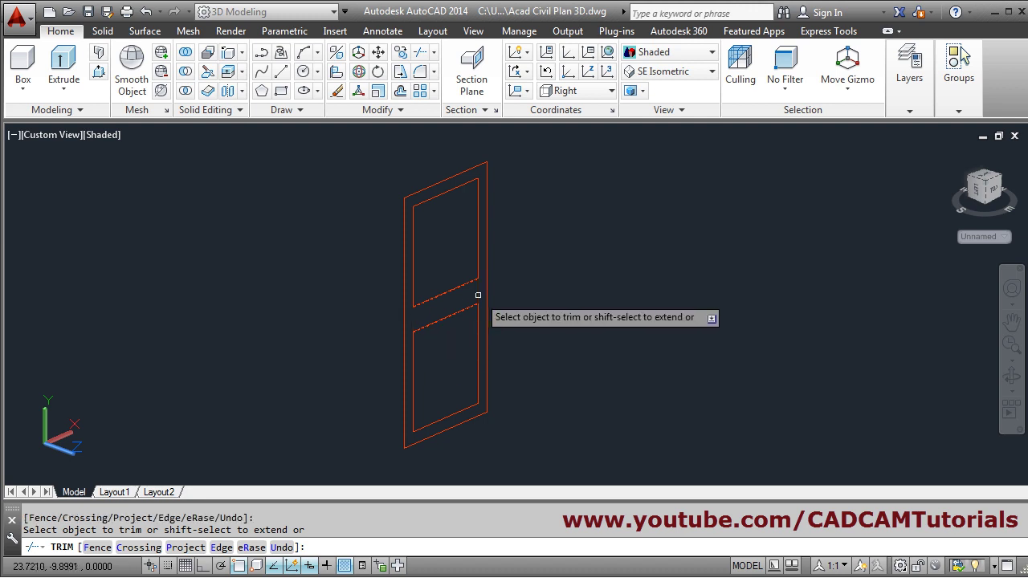
key("Return")
Presspull the door frame area around the two panels backward by 0.05 to make it solid
scroll(551, 297, "down", 2)
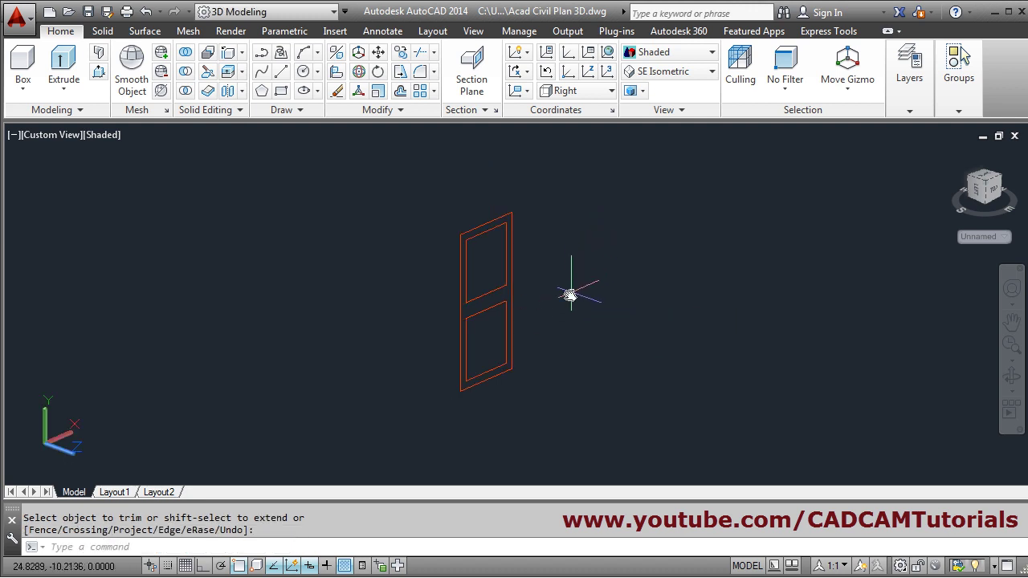
middle_click_drag(569, 296, 479, 294)
scroll(450, 292, "up", 2)
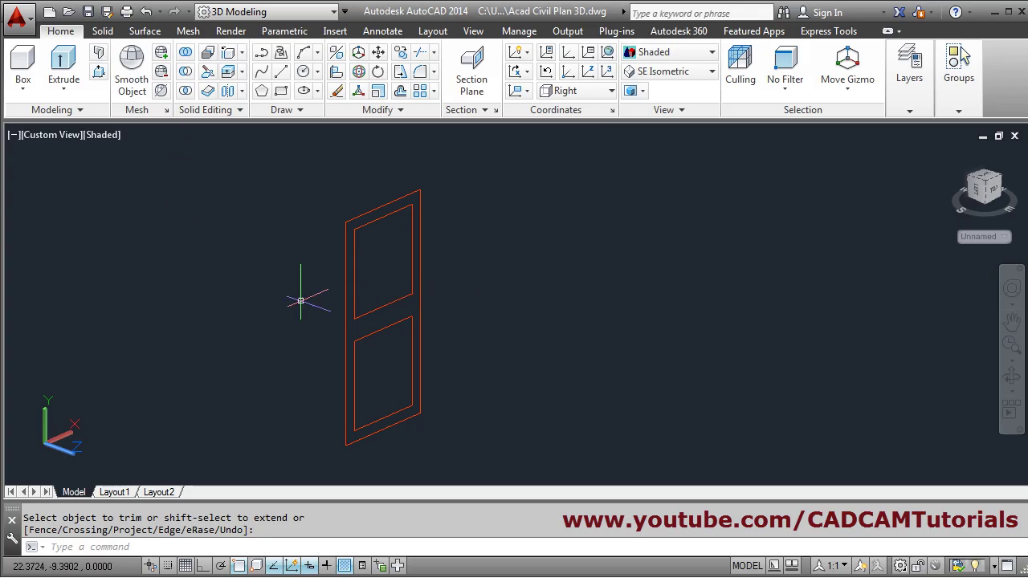
scroll(471, 298, "up", 3)
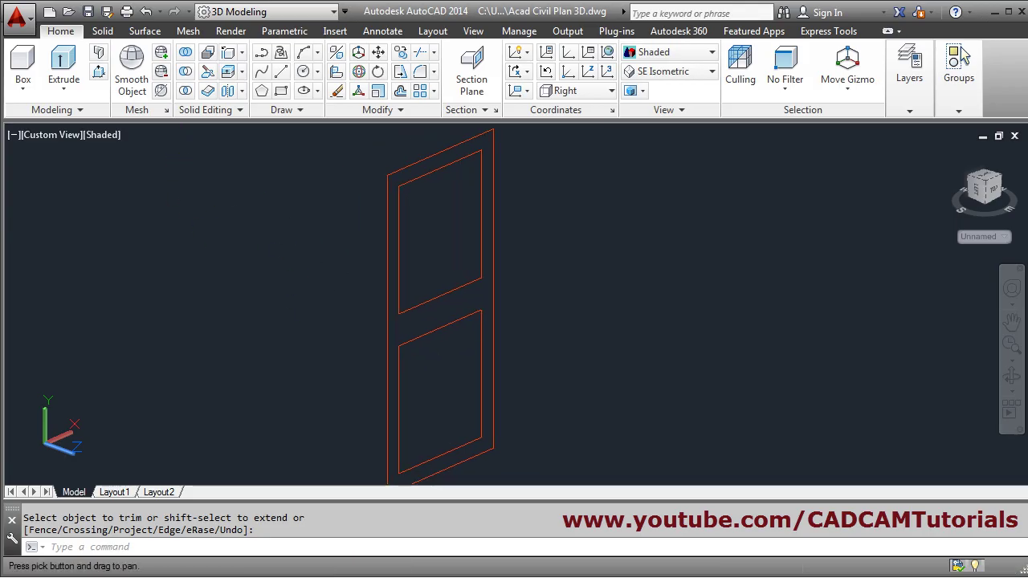
scroll(377, 245, "down", 2)
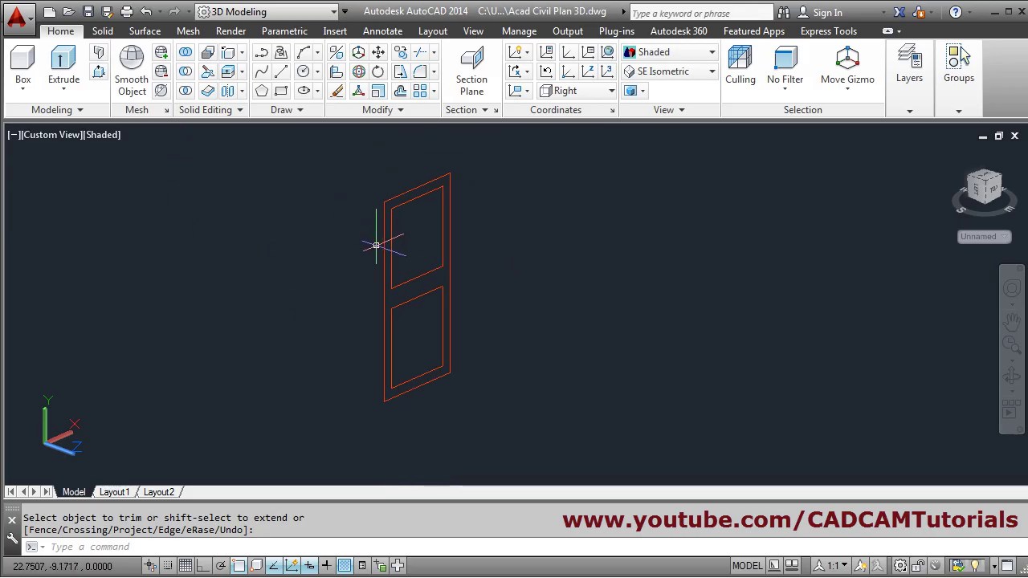
left_click(98, 73)
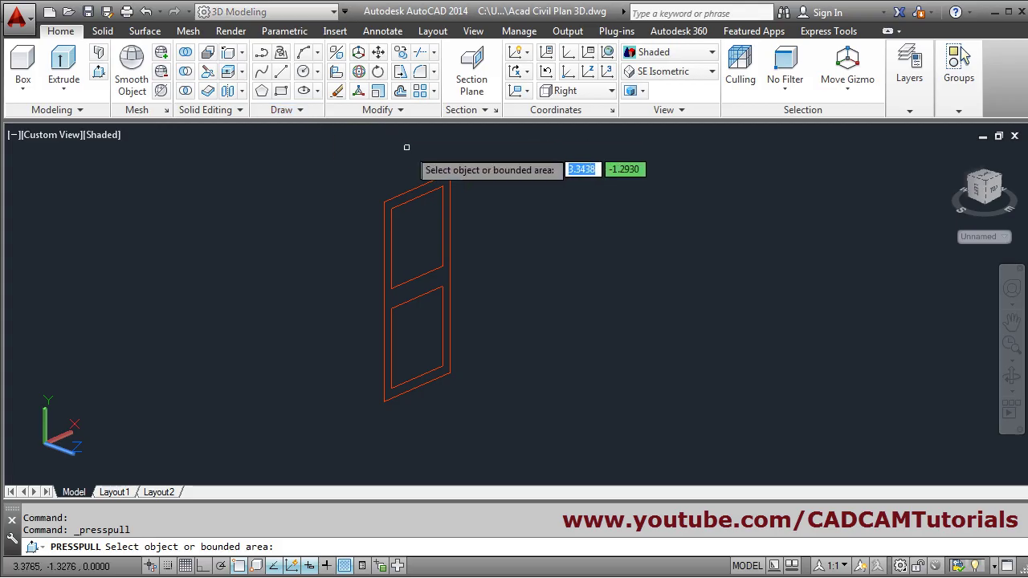
left_click(445, 182)
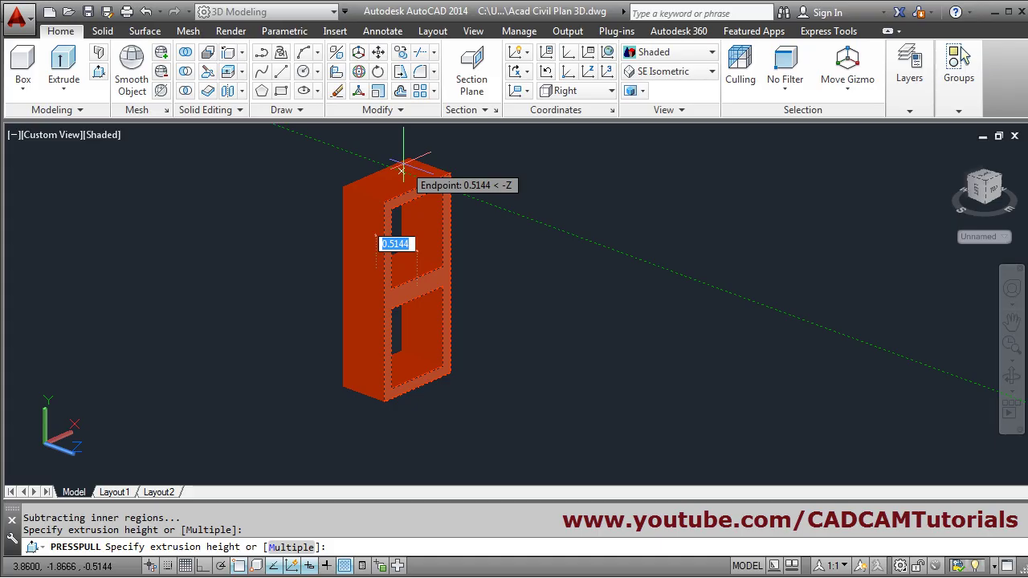
key("BackSpace")
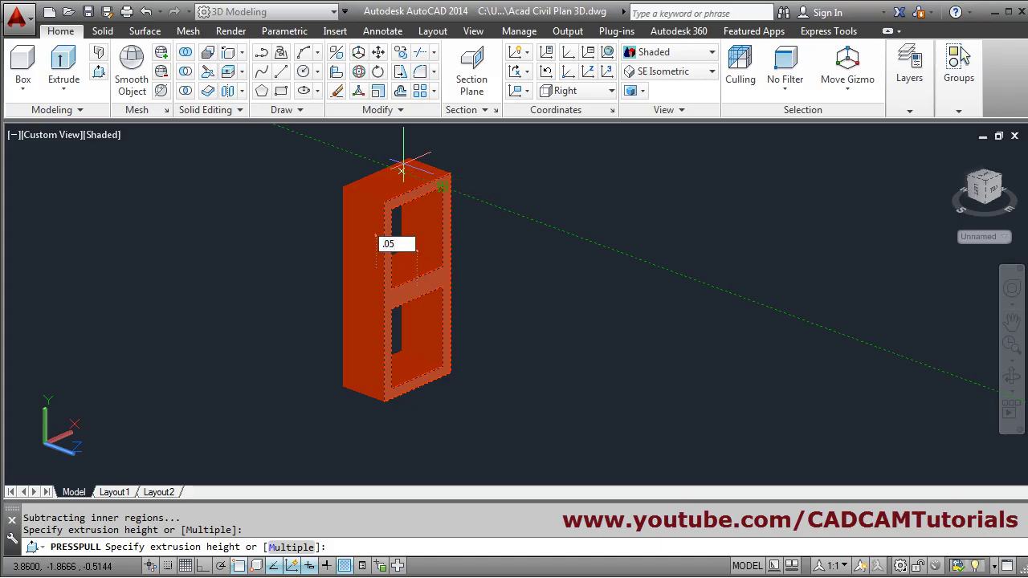
type(".05")
key("Return")
Presspull the upper and lower panel areas of the door backward by 0.05 to fill the frame openings
scroll(450, 186, "up", 2)
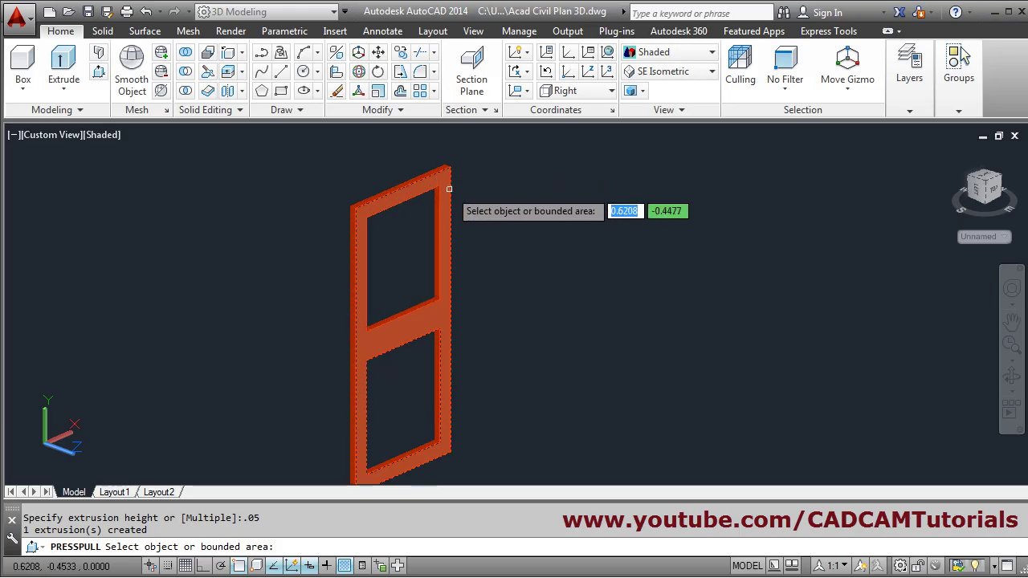
left_click(407, 272)
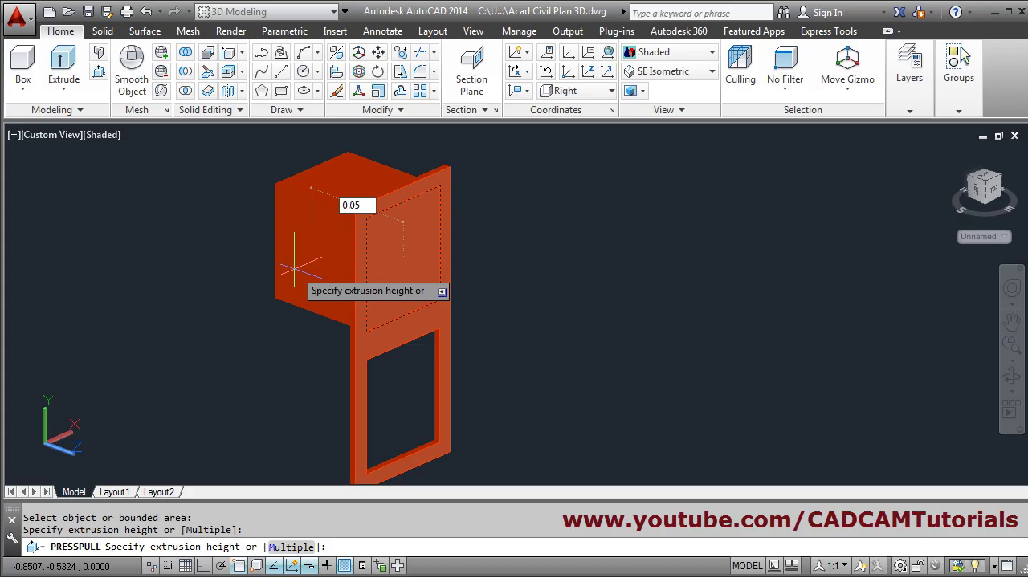
key("Return")
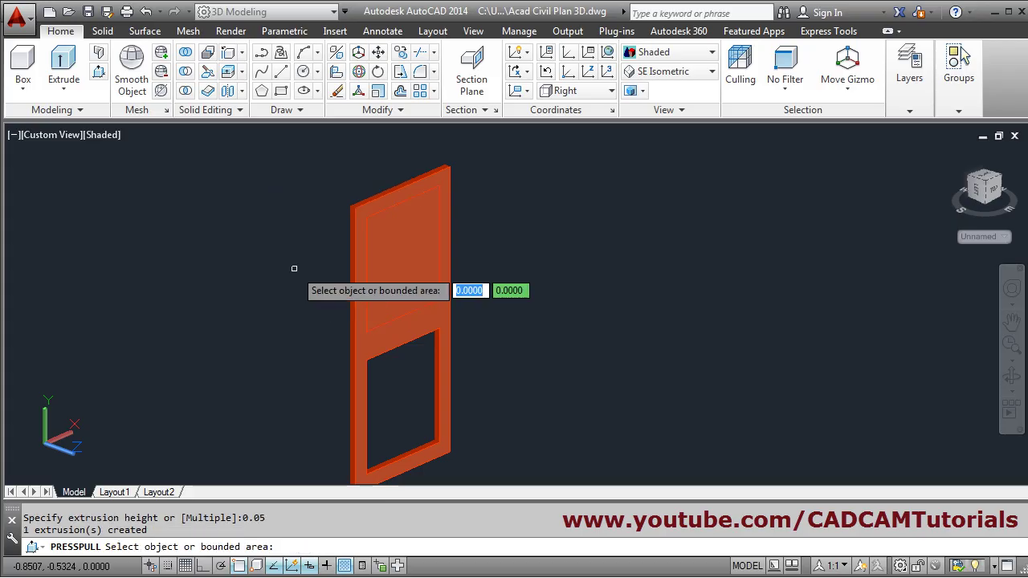
left_click(399, 401)
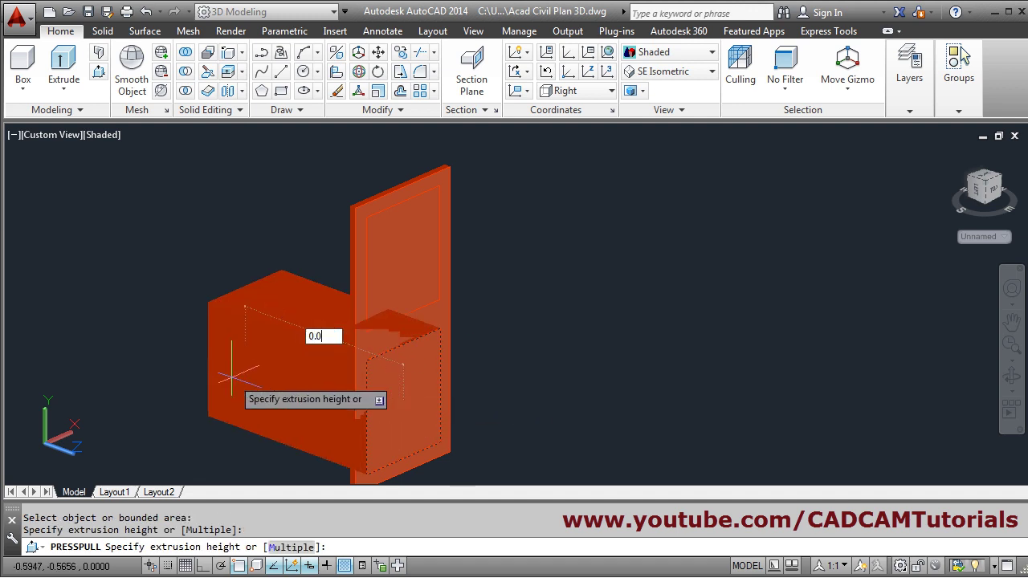
type("0.05")
key("Return")
Examine the door openings in the house walls and compare them with the door model beside the house
scroll(241, 346, "down", 2)
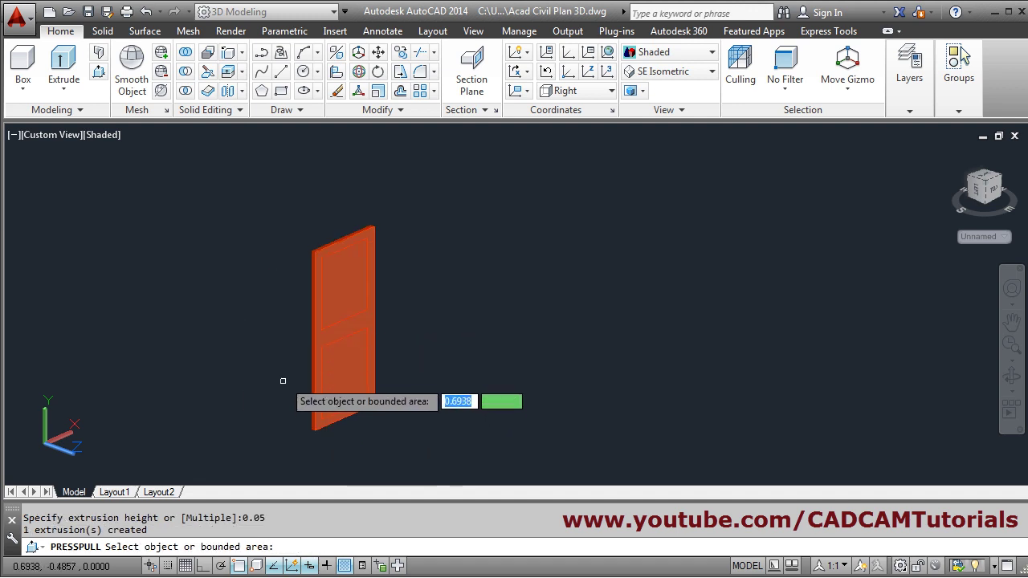
scroll(300, 356, "down", 3)
scroll(278, 356, "up", 1)
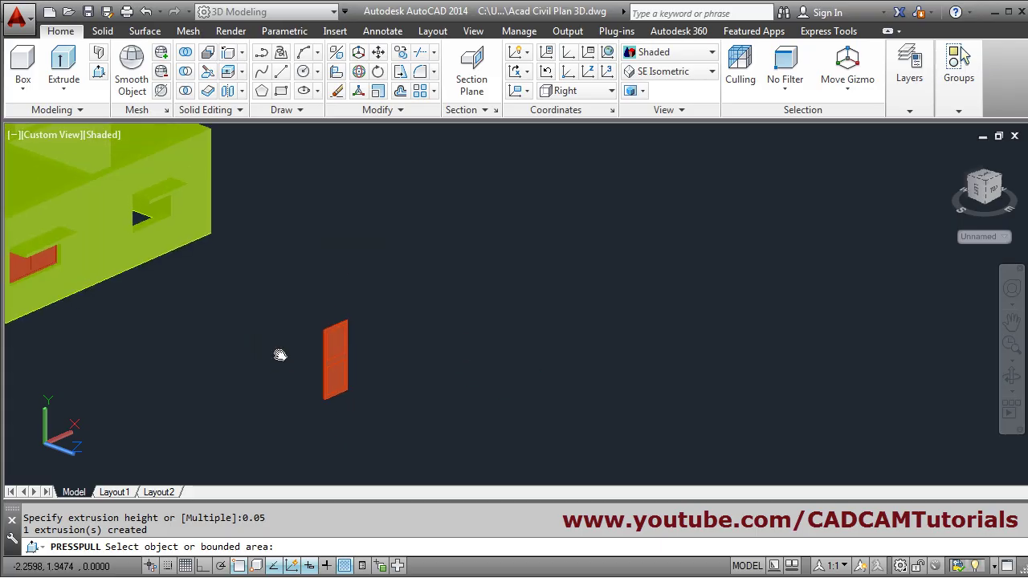
middle_click_drag(278, 355, 507, 468)
scroll(340, 340, "up", 2)
scroll(225, 325, "up", 1)
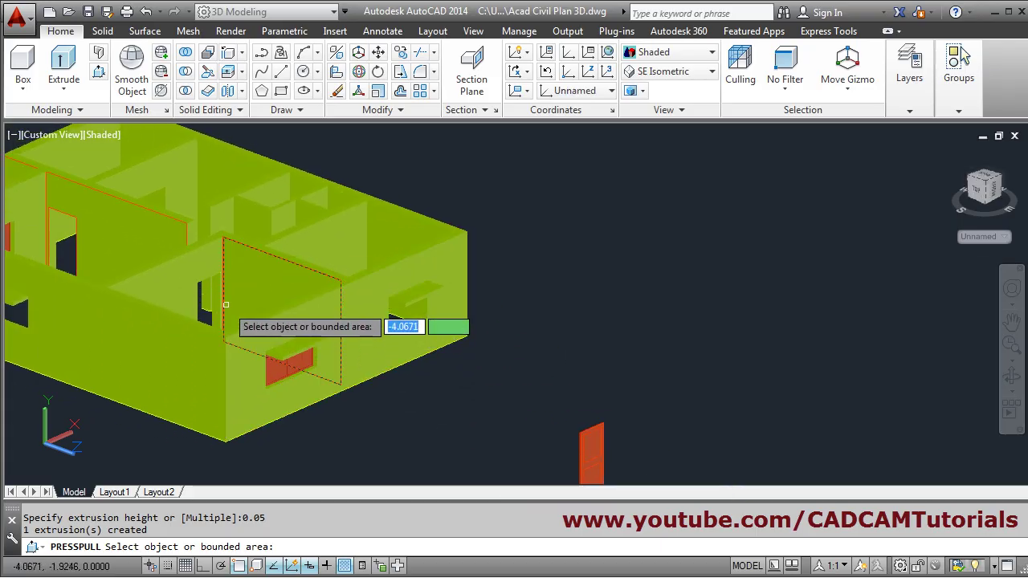
scroll(222, 315, "up", 1)
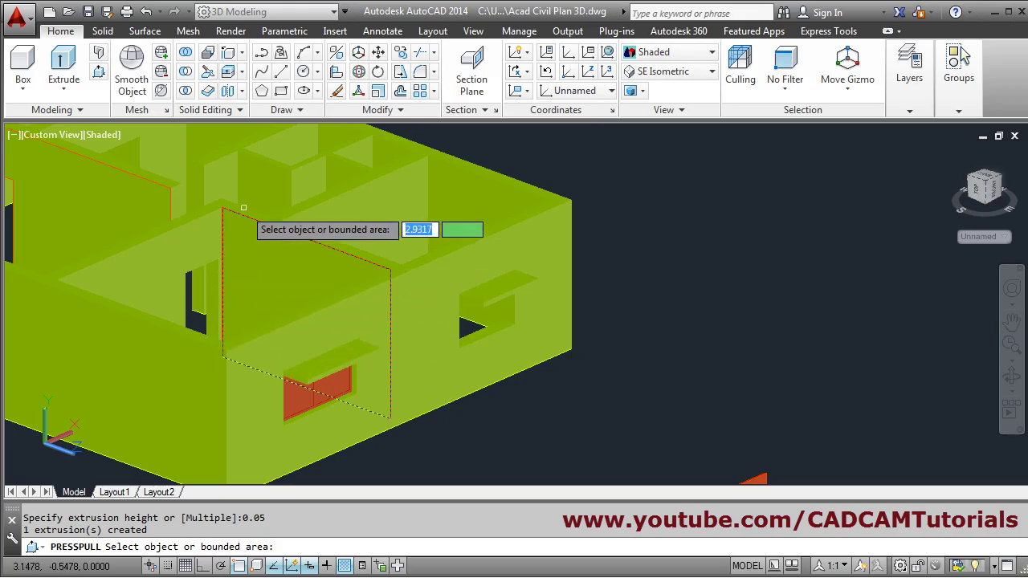
scroll(195, 302, "down", 4)
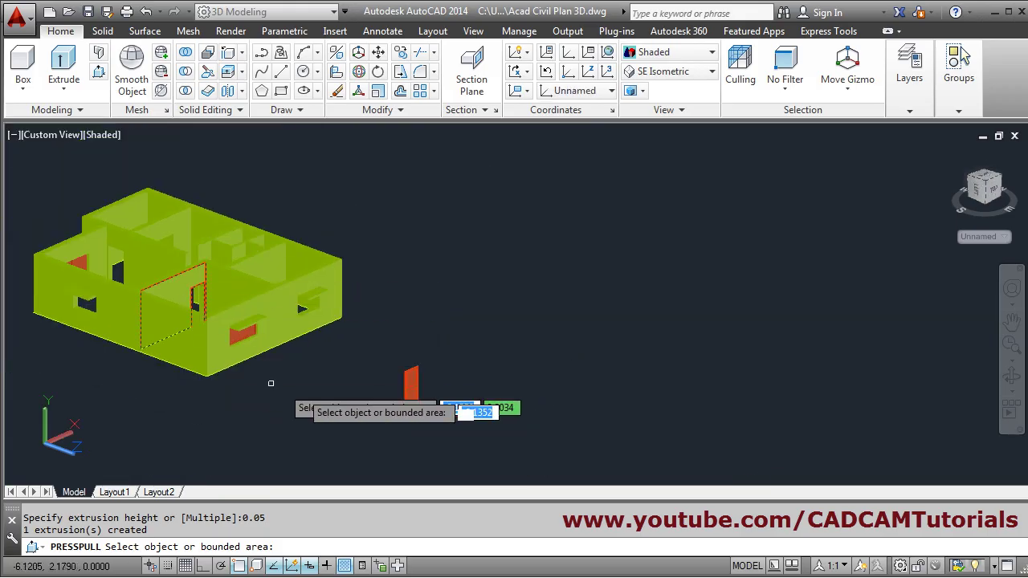
scroll(425, 404, "up", 6)
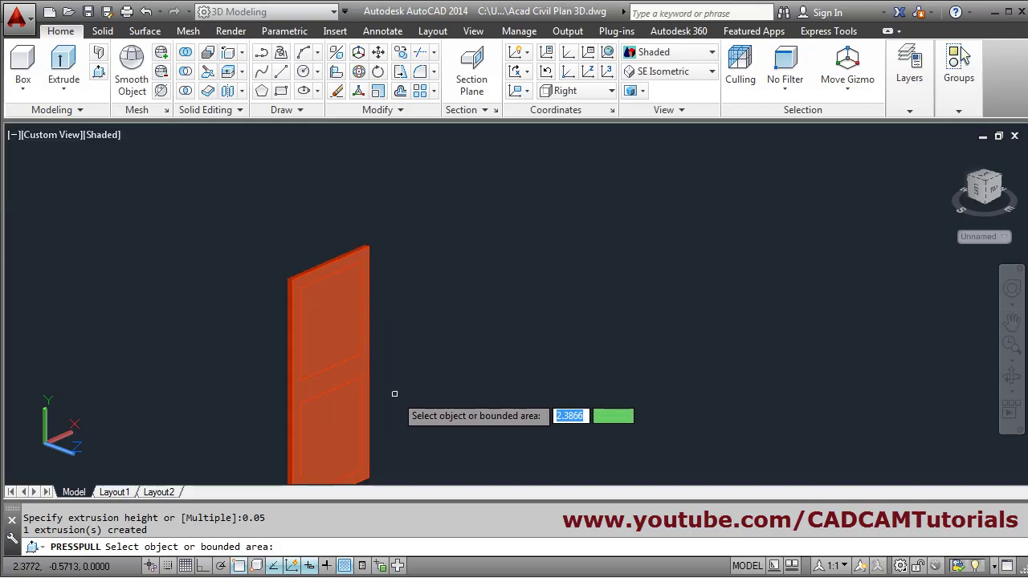
Presspull the upper panel on the opposite face of the door inward by 0.025 to recess it
middle_click_drag(266, 351, 273, 353, "shift")
scroll(273, 353, "down", 5)
middle_click_drag(249, 316, 405, 357, "shift")
scroll(282, 324, "down", 5)
scroll(298, 378, "up", 10)
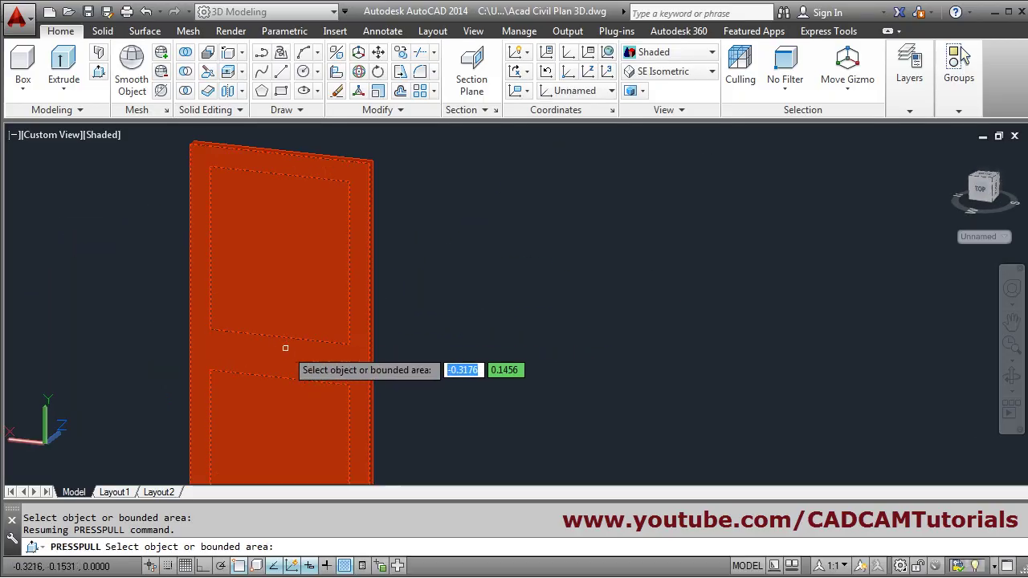
left_click(262, 273)
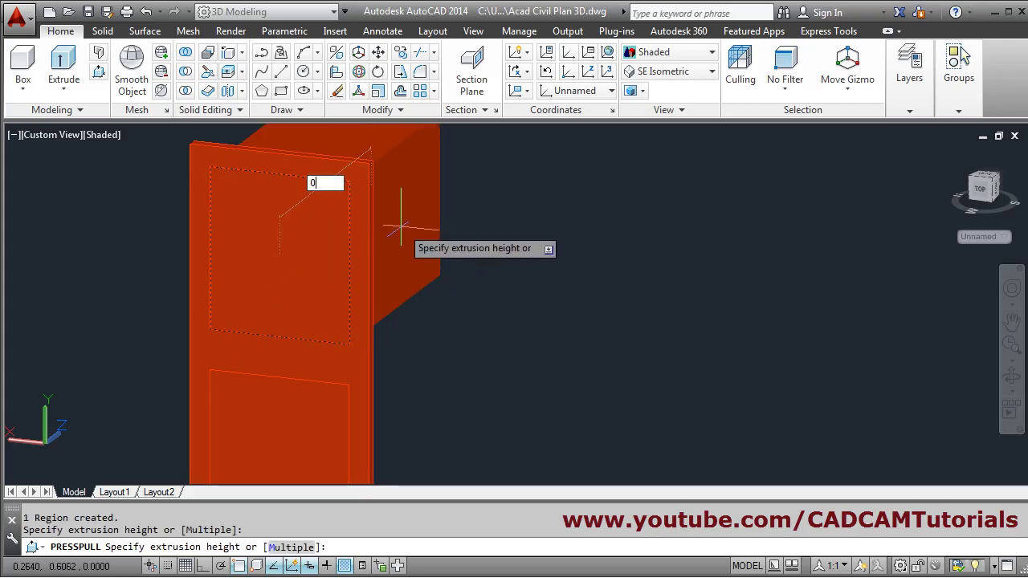
key("Return")
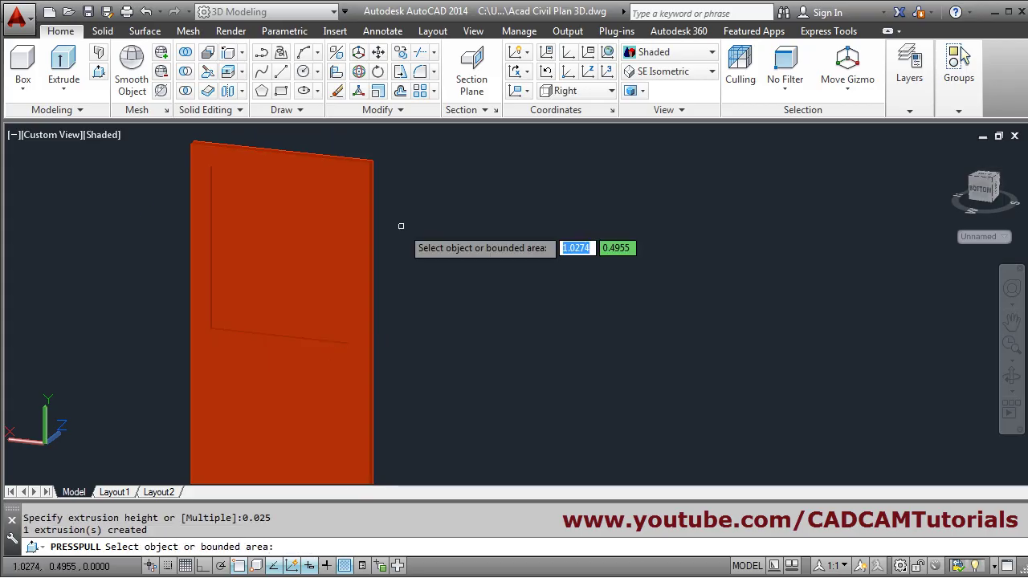
Presspull the lower panel on the same face of the door inward by 0.025 to recess it
middle_click_drag(357, 390, 420, 241)
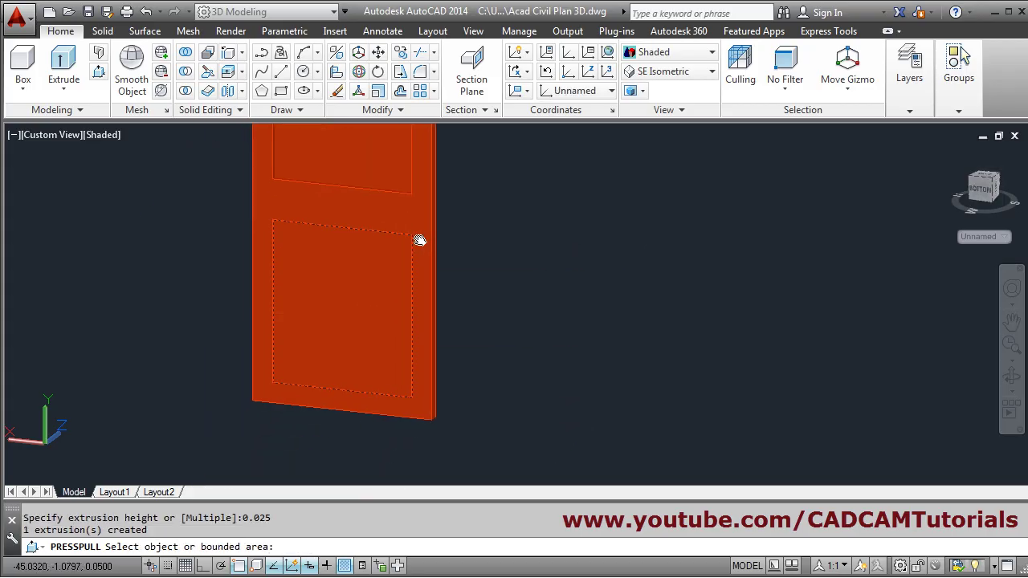
left_click(335, 318)
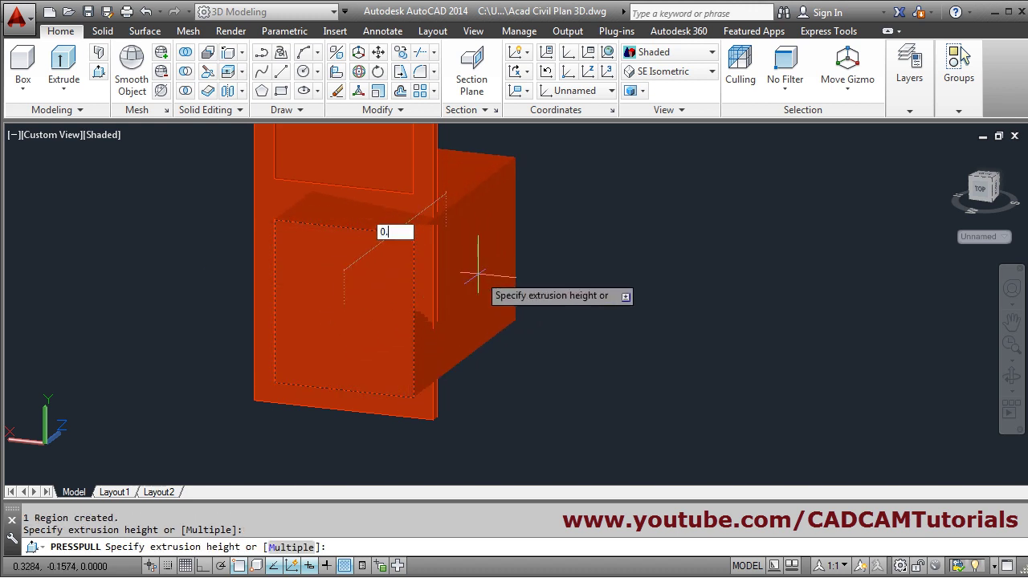
key("Return")
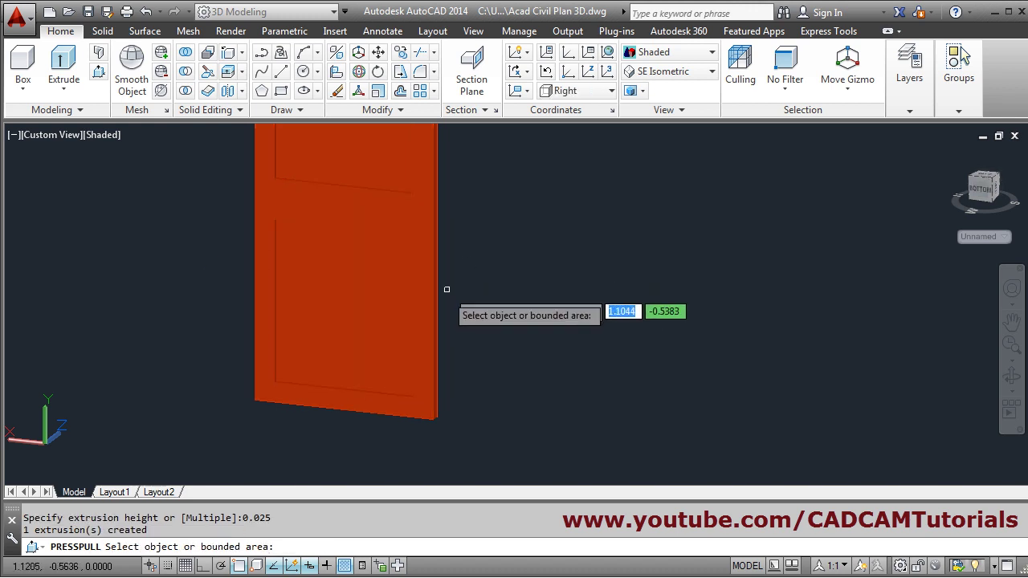
scroll(433, 354, "down", 4)
scroll(450, 374, "up", 2)
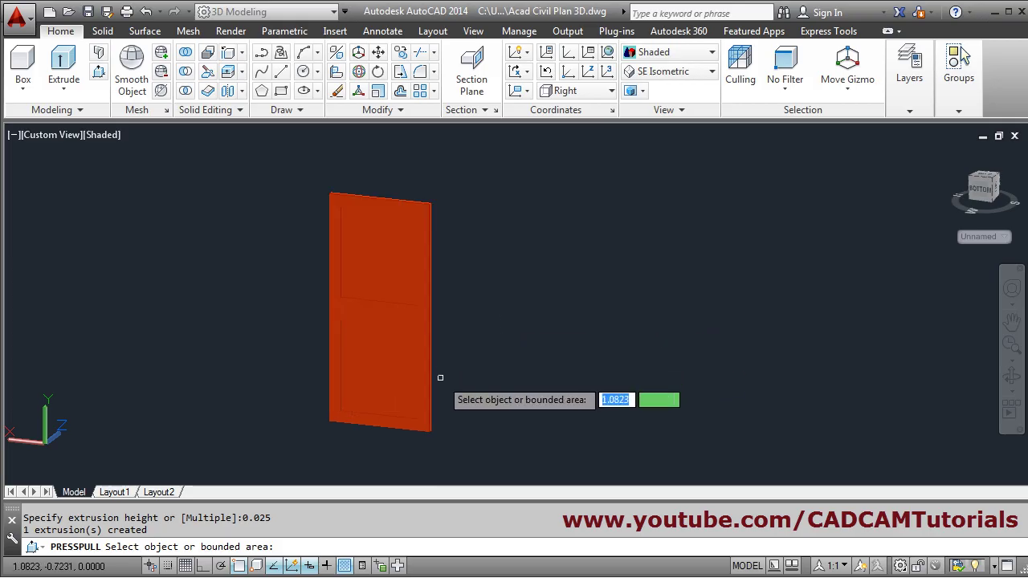
Set the colour of the door's upper panel to Yellow
key("Escape")
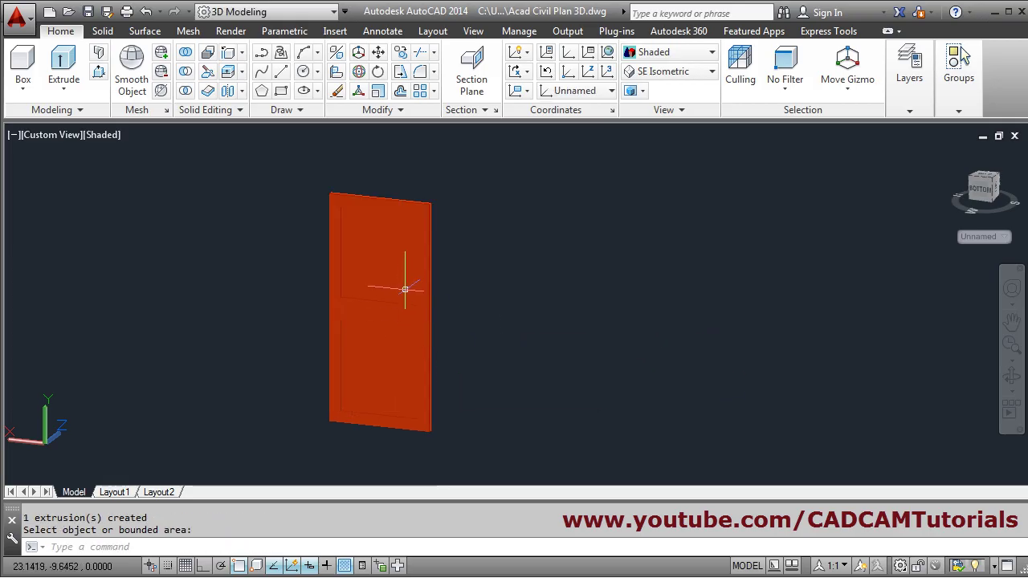
scroll(409, 274, "up", 2)
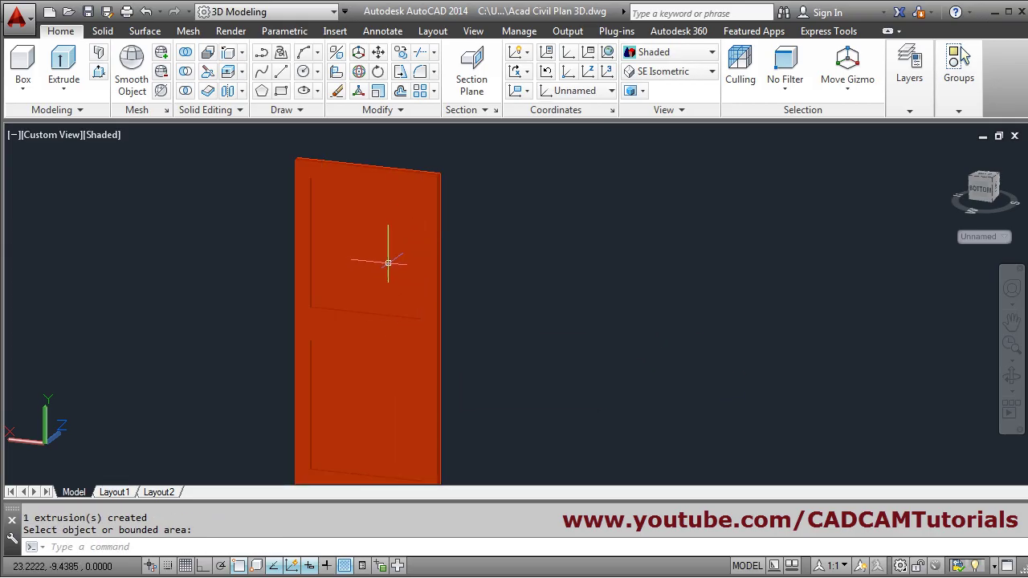
scroll(394, 262, "down", 2)
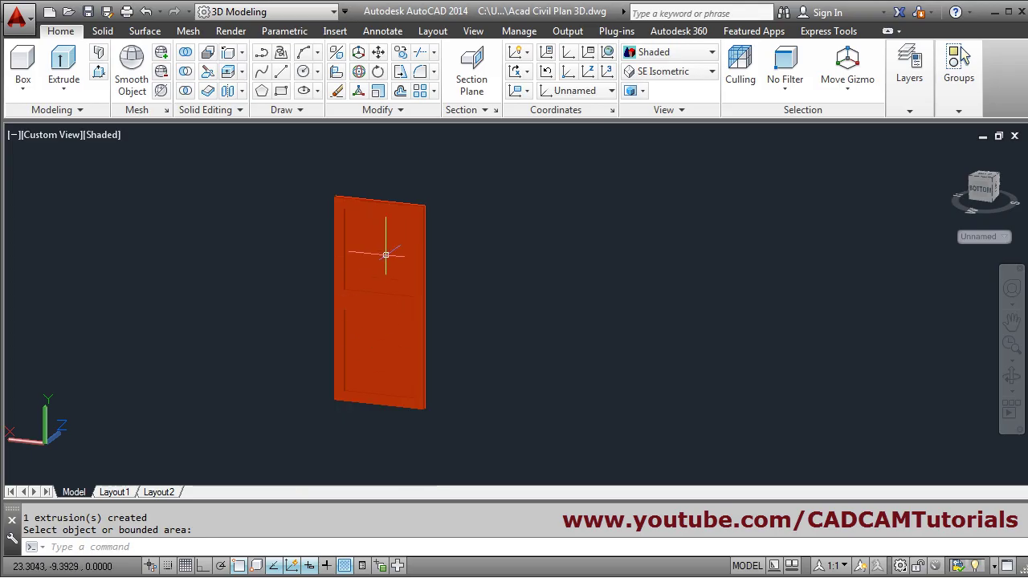
left_click(385, 254)
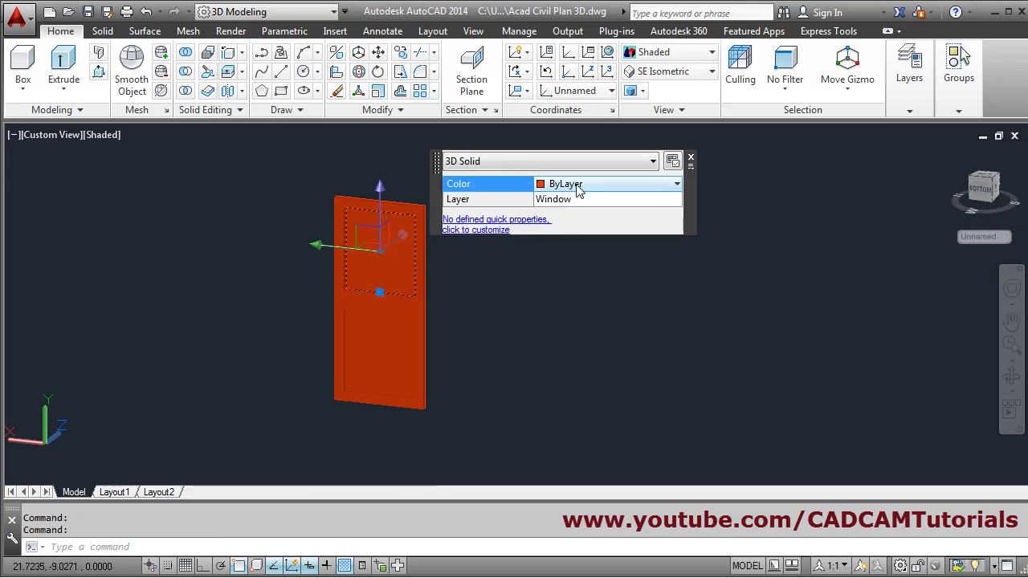
left_click(592, 186)
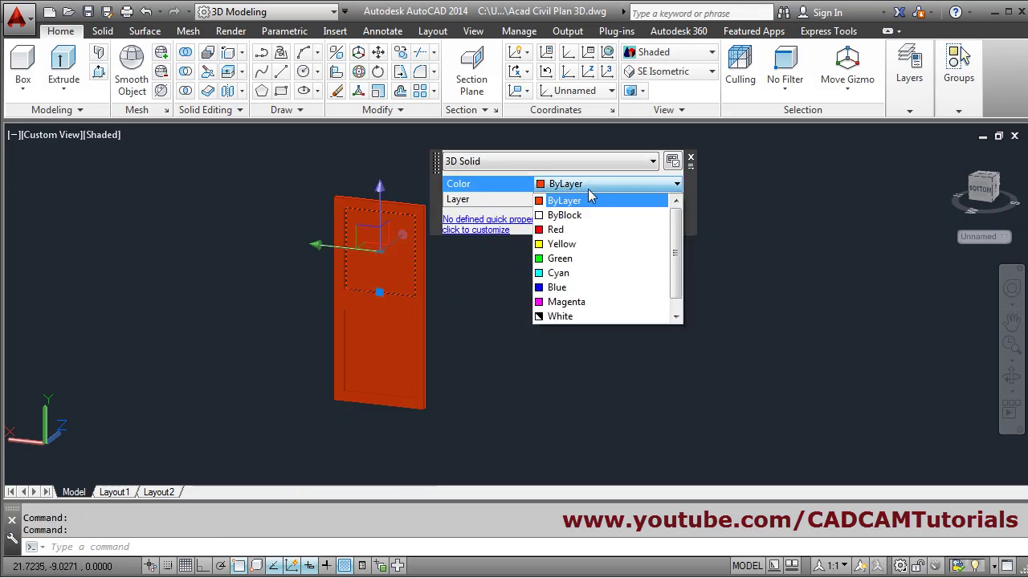
left_click(563, 244)
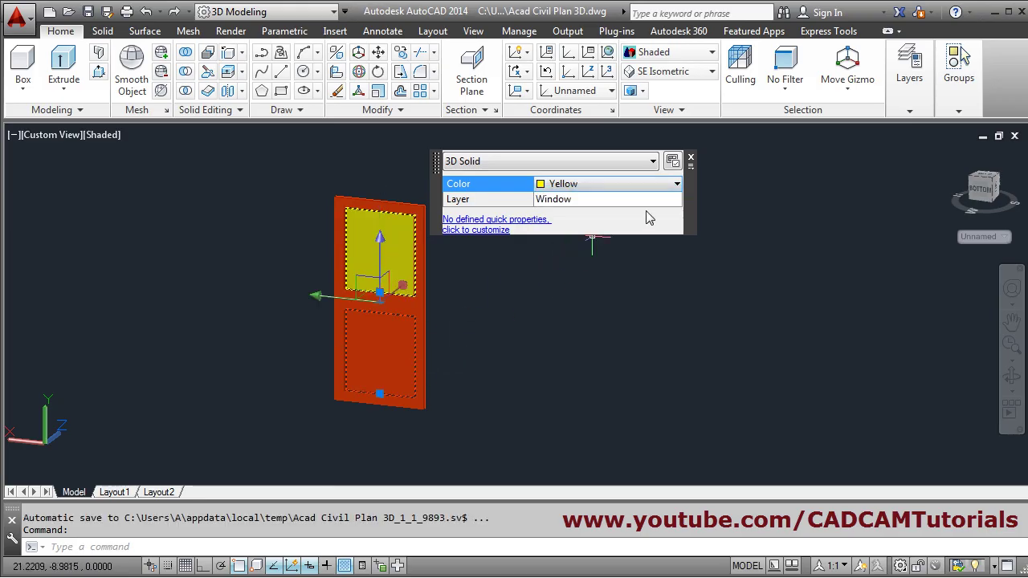
left_click(594, 184)
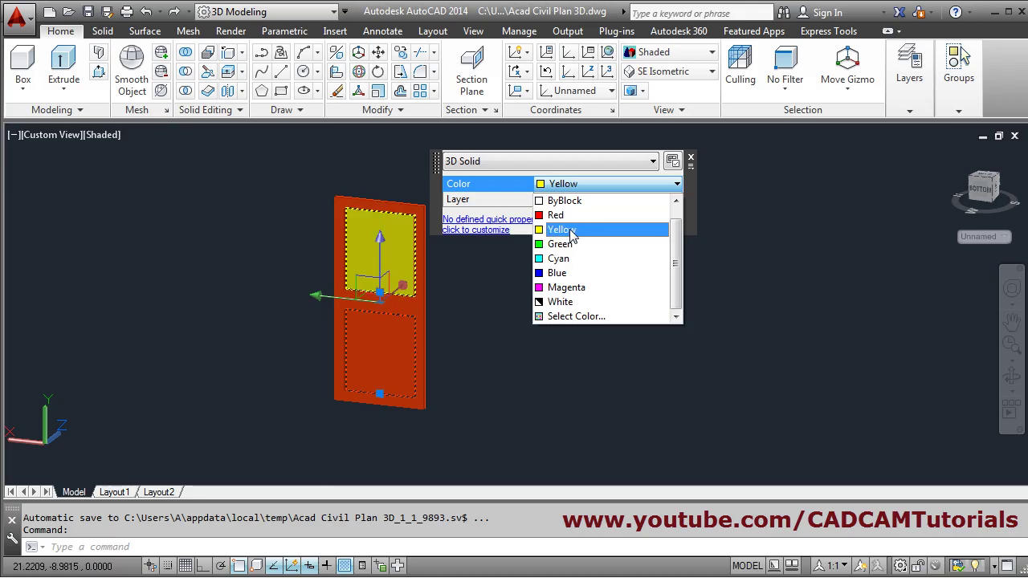
left_click(571, 231)
key("Escape")
Set the colour of the door's lower panel to Yellow to match the upper one
left_click(379, 348)
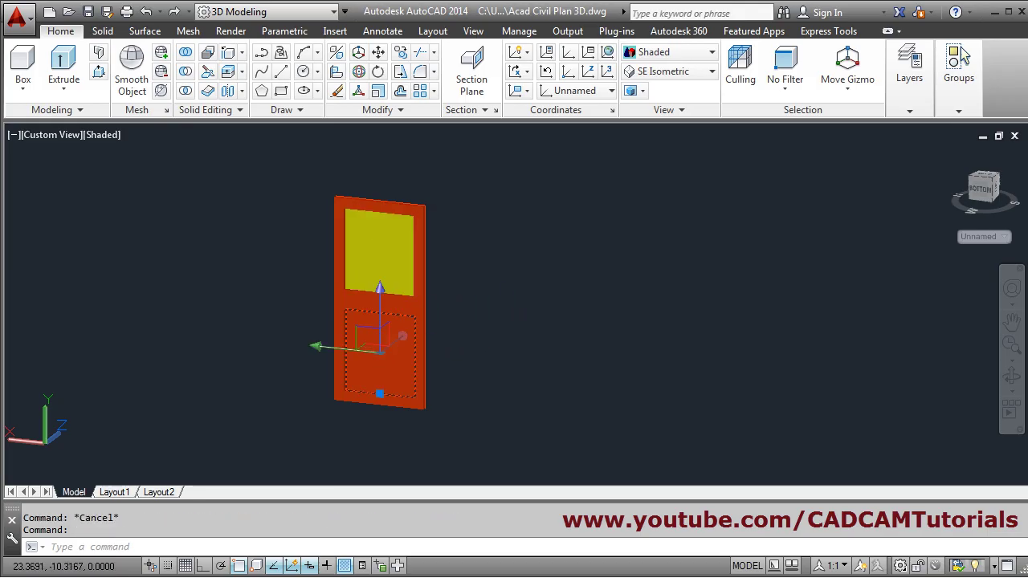
left_click(572, 265)
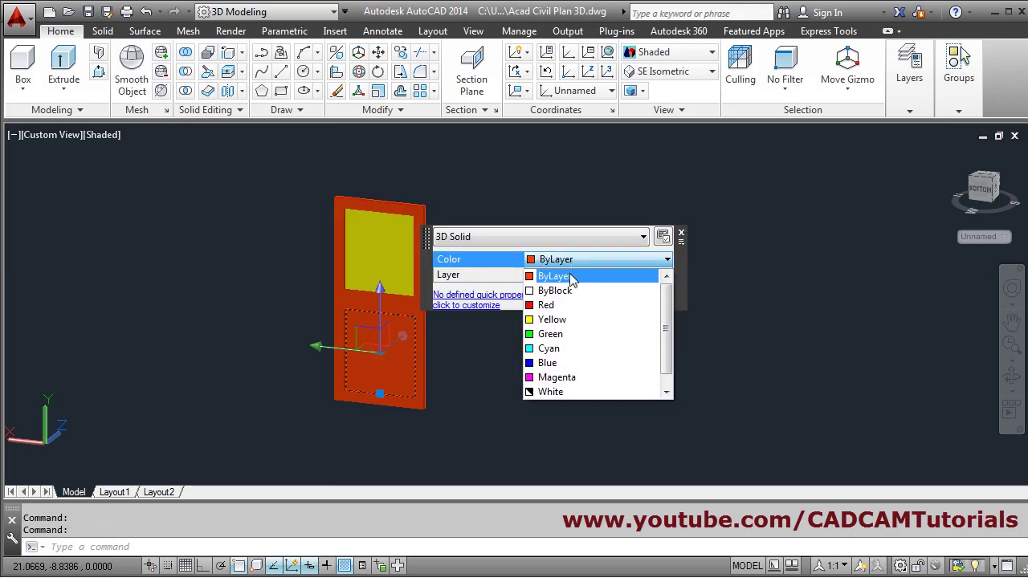
left_click(562, 304)
key("Escape")
key("Escape")
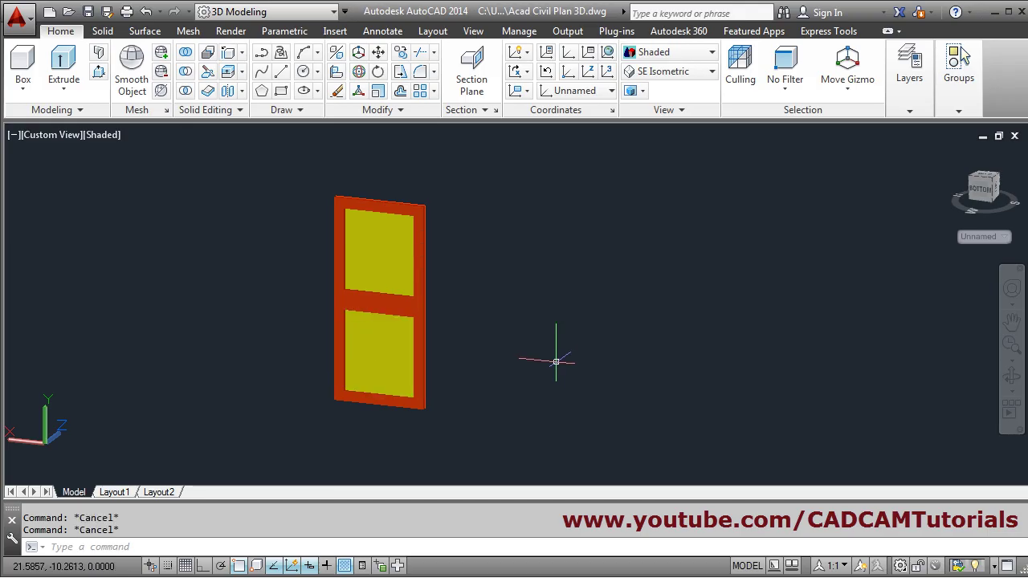
left_click(389, 269)
left_click(363, 337)
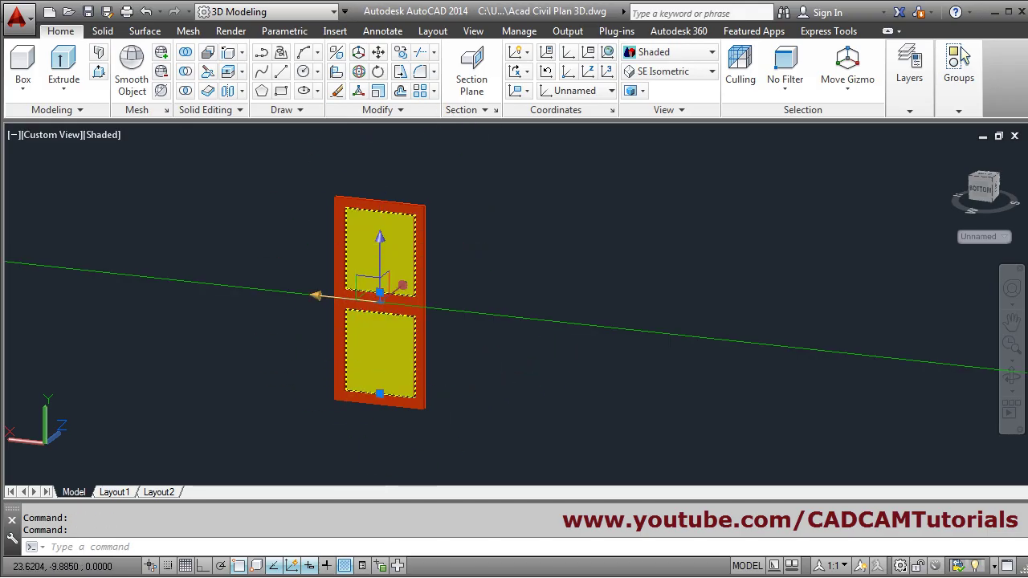
left_click(336, 314)
key("Escape")
key("Escape")
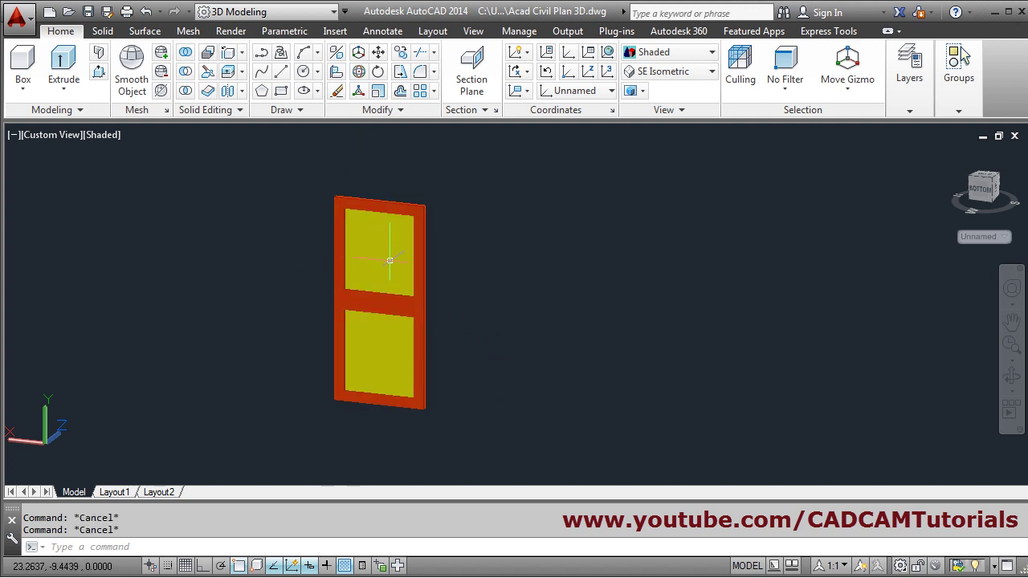
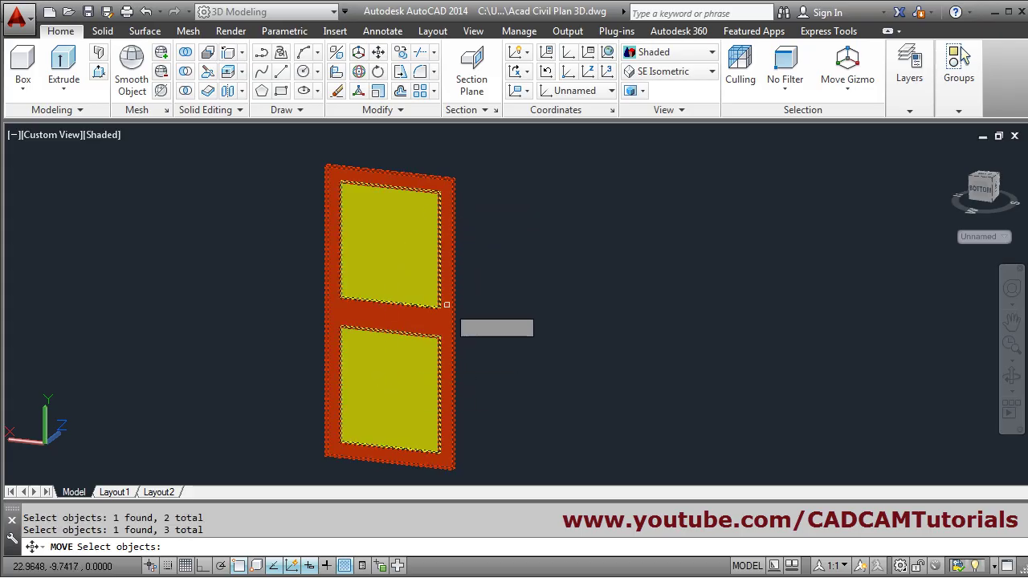
Move the door frame and both panels by the frame's upper corner to the upper corner of the opening in the interior wall
key("Return")
scroll(413, 184, "up", 5)
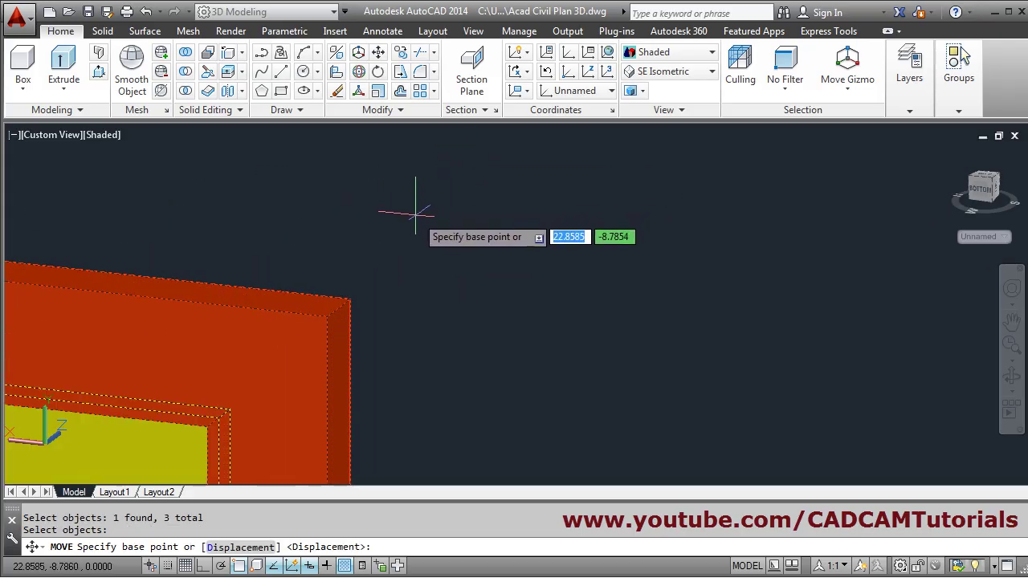
left_click(327, 316)
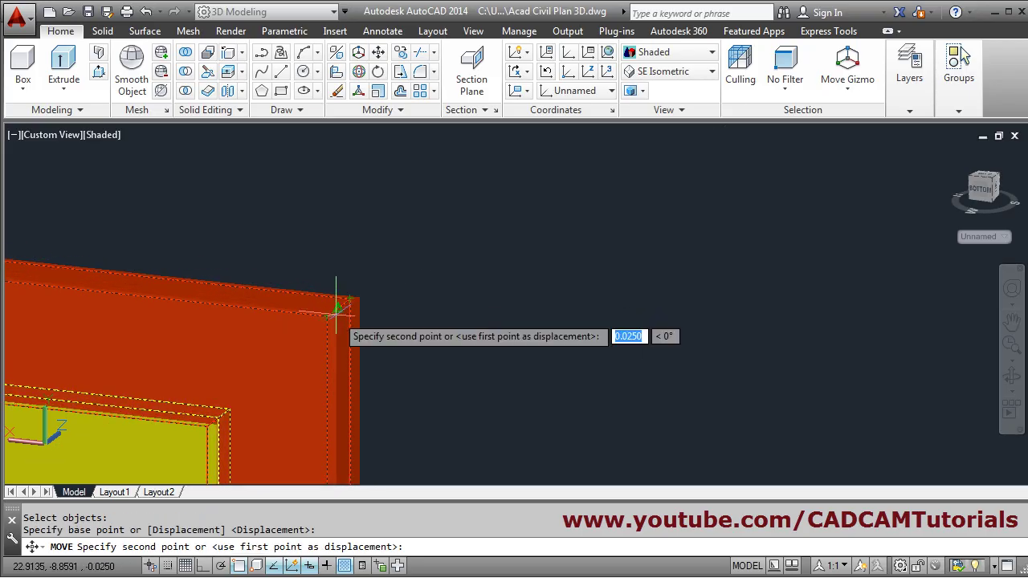
scroll(338, 306, "down", 8)
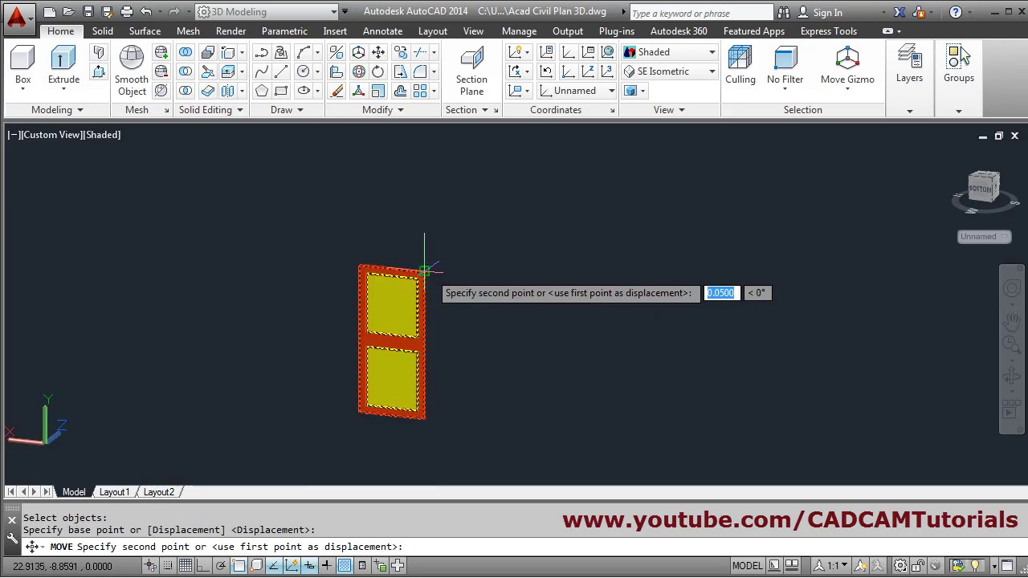
middle_click_drag(528, 271, 452, 418)
scroll(544, 300, "up", 10)
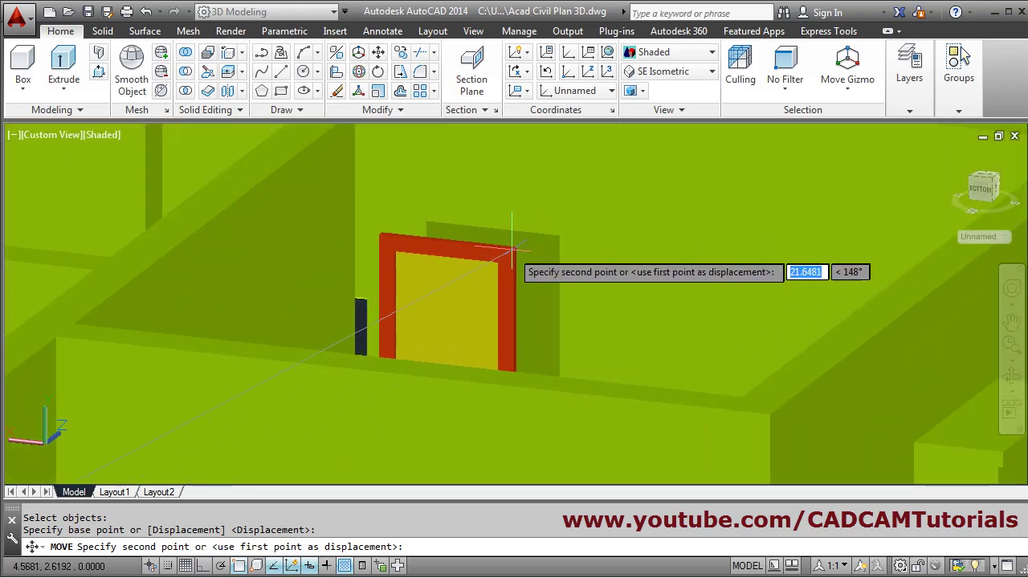
scroll(512, 250, "down", 8)
middle_click_drag(436, 276, 579, 179, "shift")
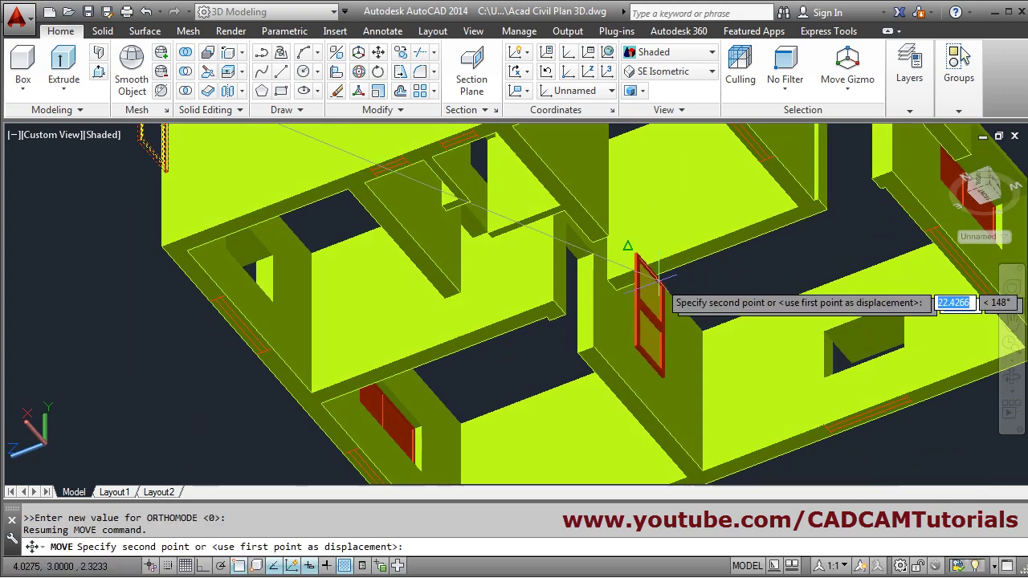
scroll(625, 241, "up", 6)
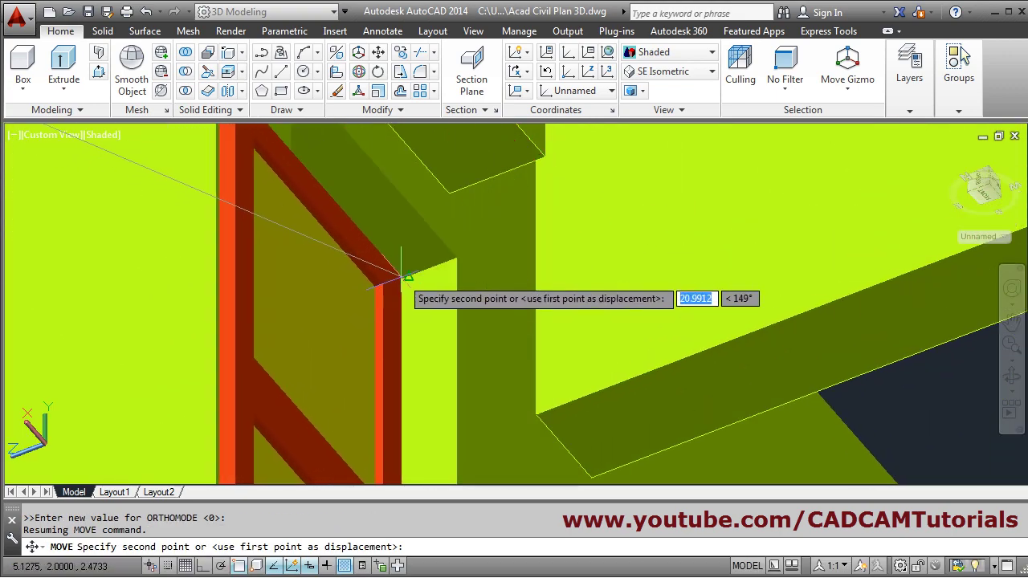
left_click(401, 277)
Examine the door's fit in the interior wall opening and look over the other door openings in the house
scroll(464, 294, "down", 8)
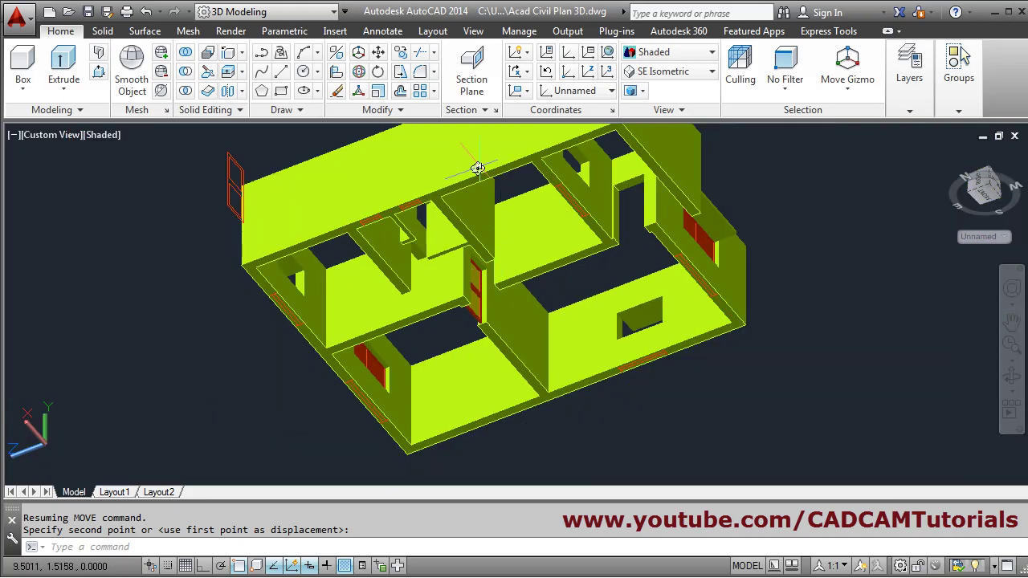
middle_click_drag(475, 166, 332, 303, "shift")
key("Return")
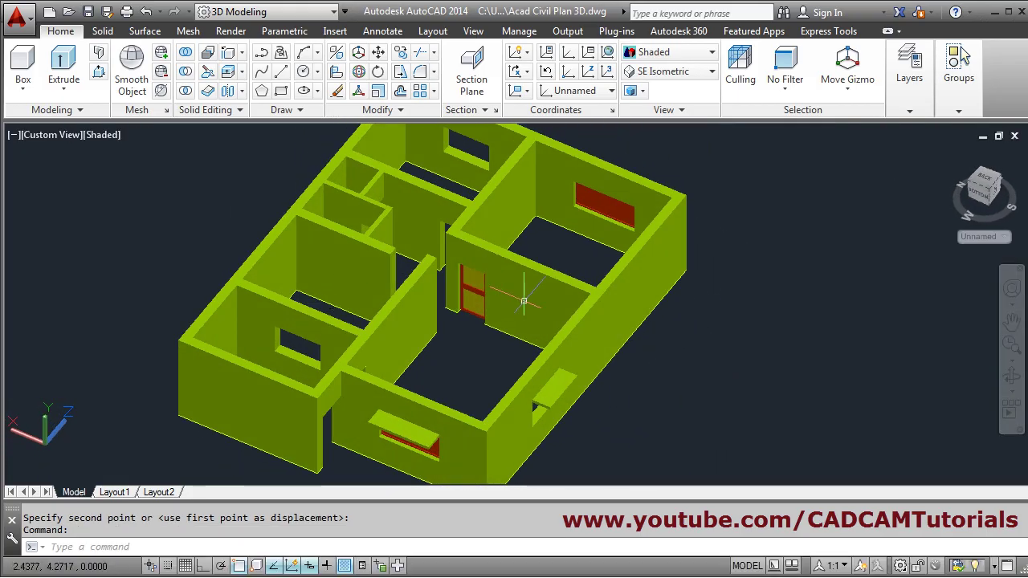
scroll(526, 294, "up", 6)
scroll(502, 328, "down", 4)
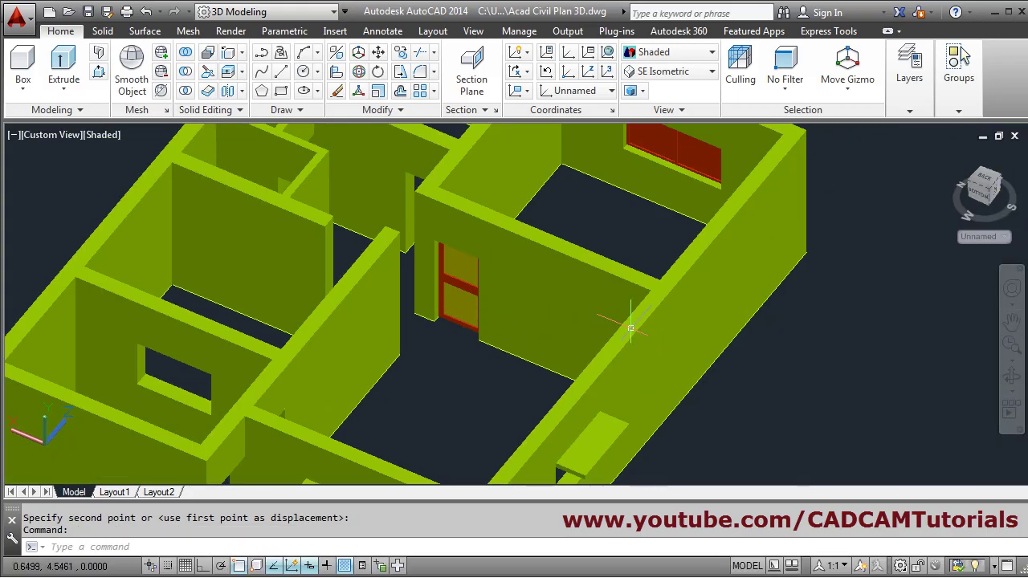
mouse_move(630, 327)
middle_mouse_down("shift")
mouse_move(654, 358)
mouse_move(710, 333)
mouse_move(645, 342)
middle_mouse_up("shift")
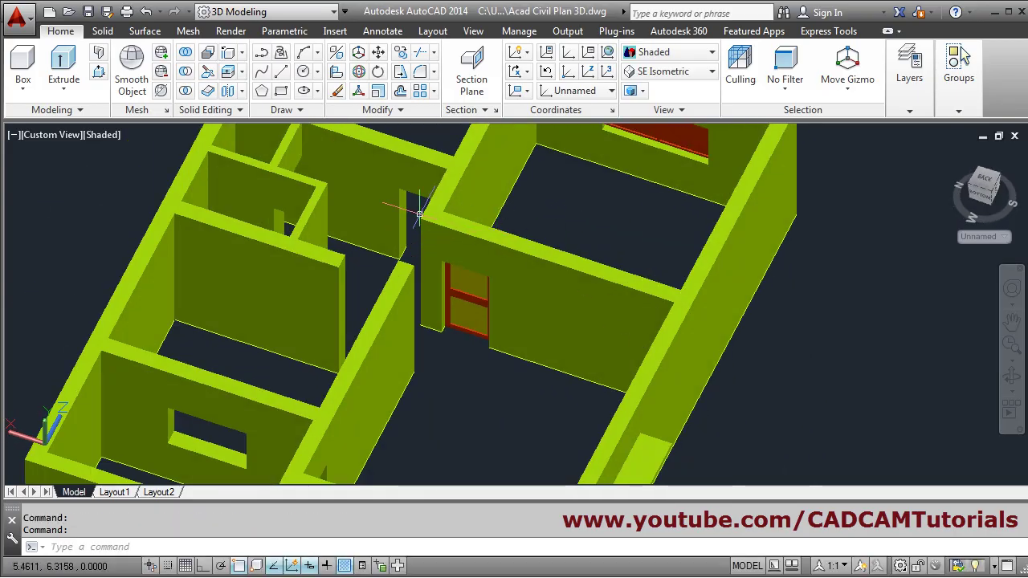
scroll(362, 339, "down", 5)
scroll(414, 296, "up", 5)
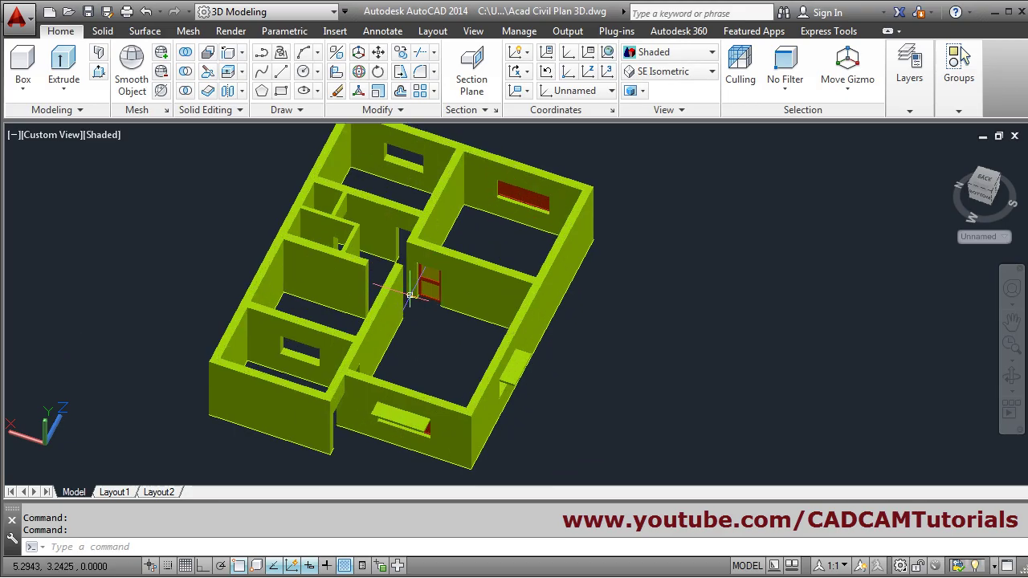
scroll(450, 218, "up", 4)
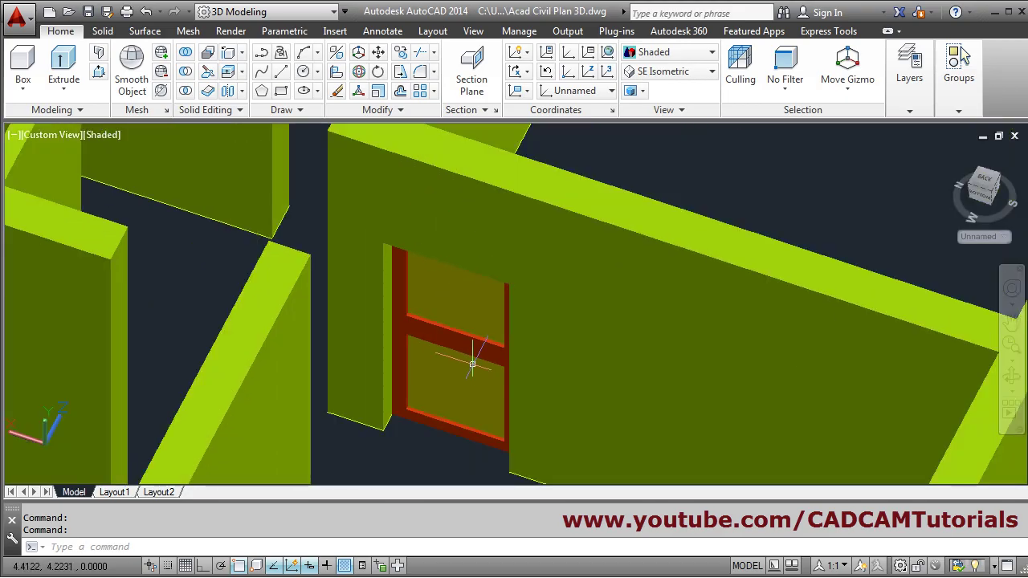
Copy the door frame and panels, excluding the walls, from the frame's upper corner to the upper corner of the neighbouring door opening, with Ortho on
mouse_move(472, 363)
middle_mouse_down("shift")
mouse_move(470, 346)
mouse_move(482, 349)
middle_mouse_up("shift")
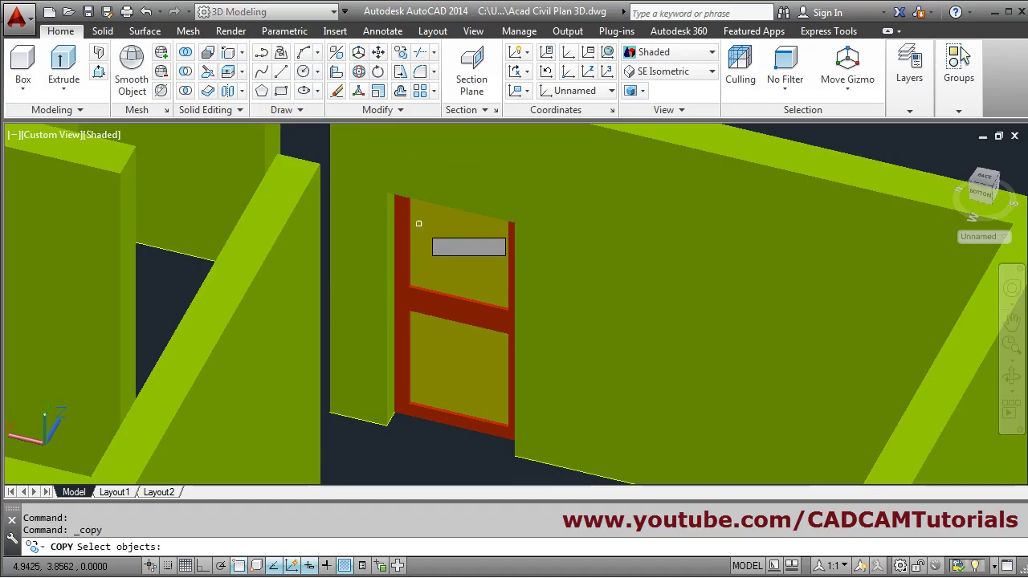
left_click(473, 448)
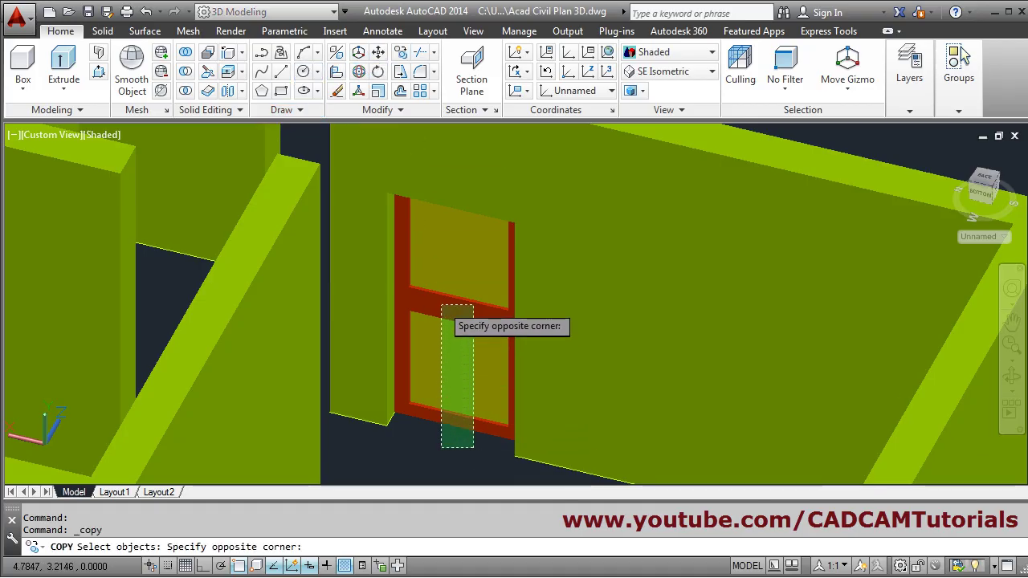
left_click(441, 302)
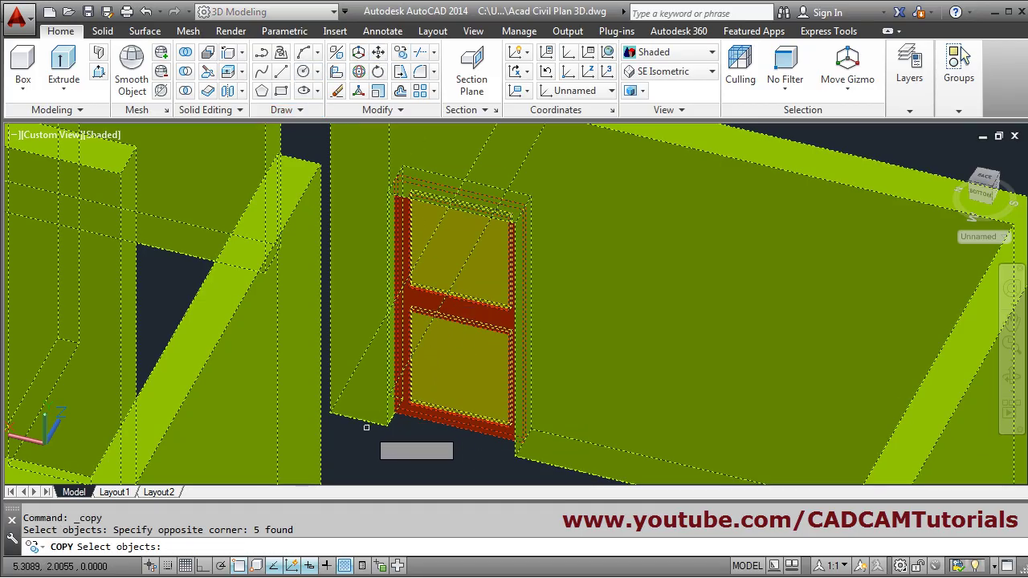
left_click(344, 270, "shift")
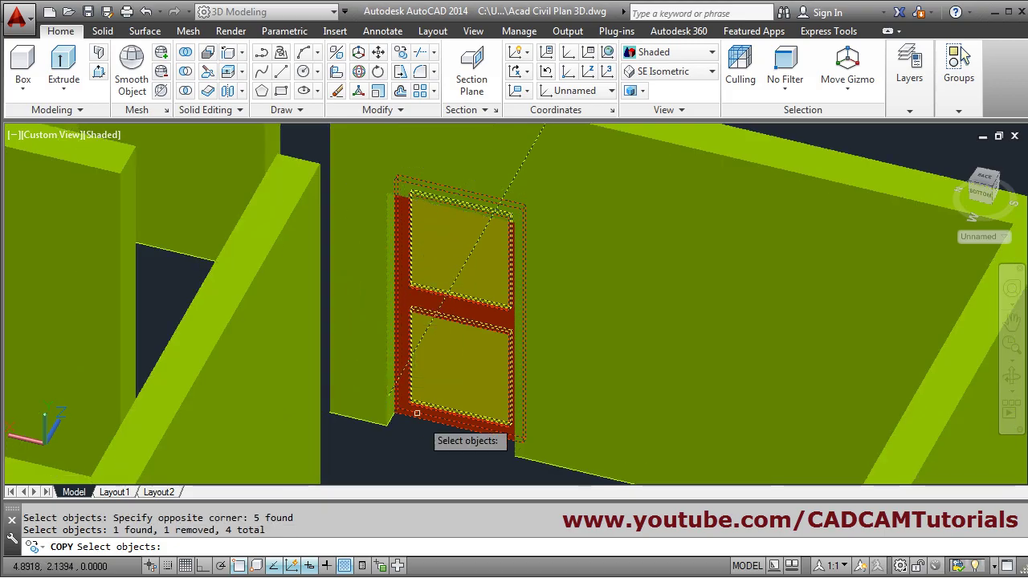
scroll(416, 413, "up", 3)
scroll(414, 423, "down", 4)
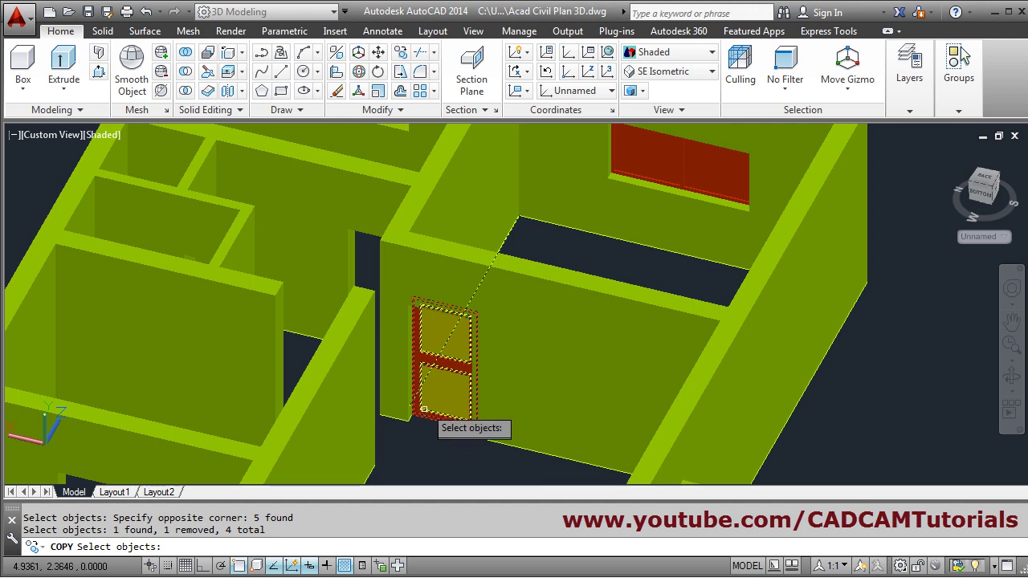
key("Return")
scroll(414, 315, "up", 5)
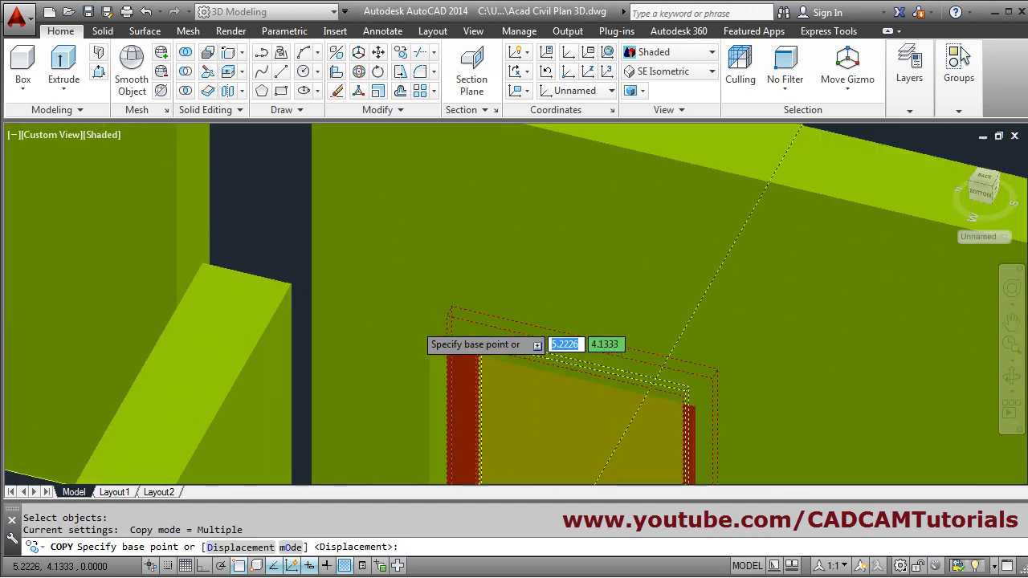
left_click(485, 296)
scroll(486, 296, "down", 5)
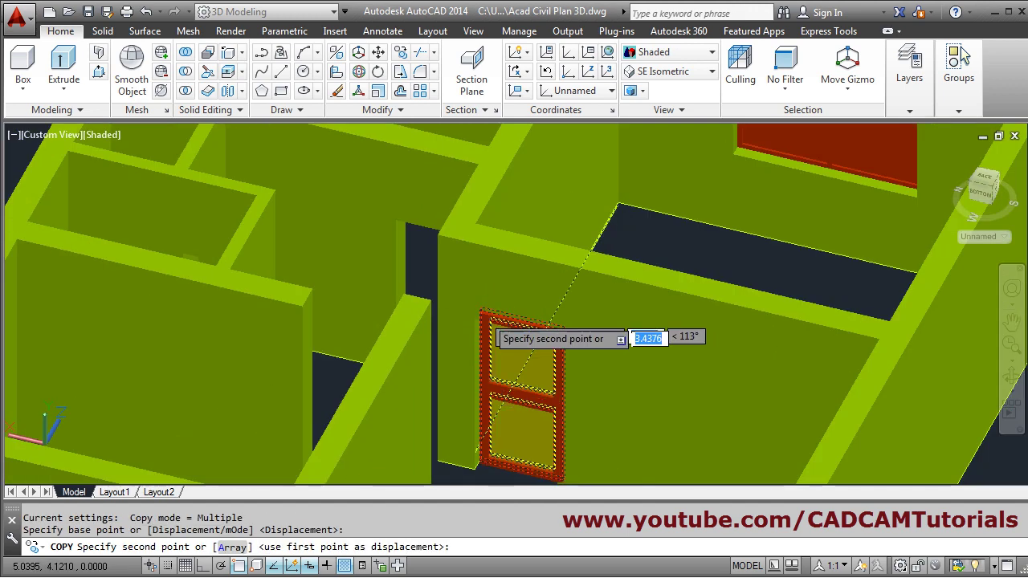
scroll(466, 234, "up", 3)
scroll(437, 239, "down", 8)
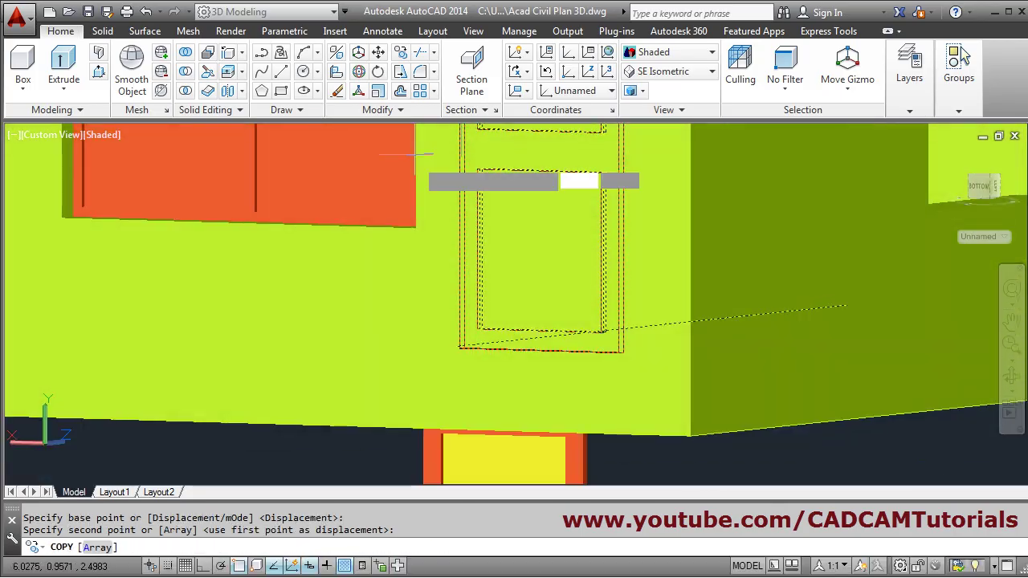
key("F8")
middle_click_drag(492, 311, 482, 268, "shift")
scroll(438, 273, "up", 5)
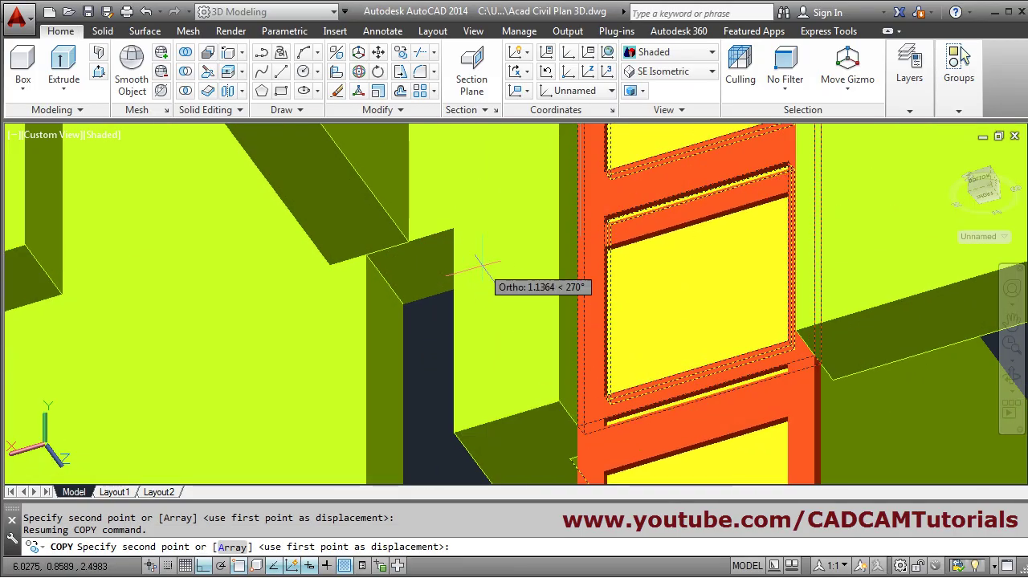
left_click(385, 279)
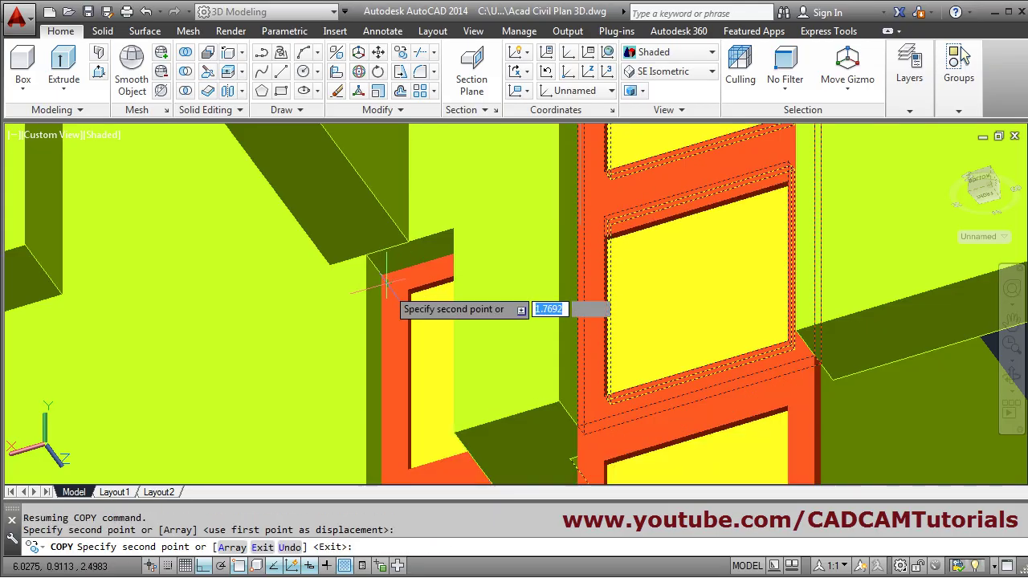
Examine the two placed doors and look over the remaining door openings of the house from several angles
scroll(417, 322, "down", 6)
key("Escape")
scroll(432, 332, "down", 5)
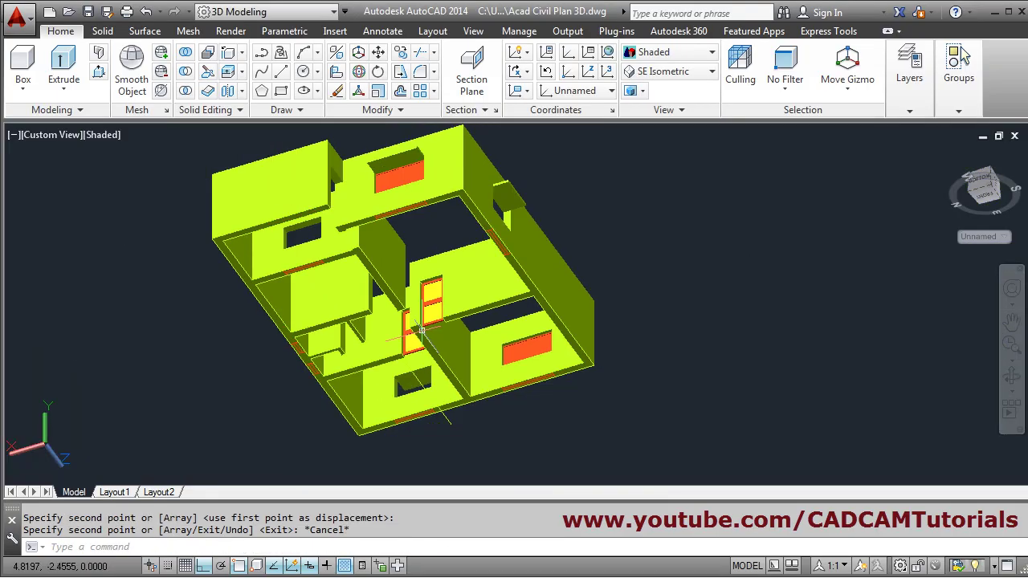
middle_click_drag(408, 278, 439, 374, "shift")
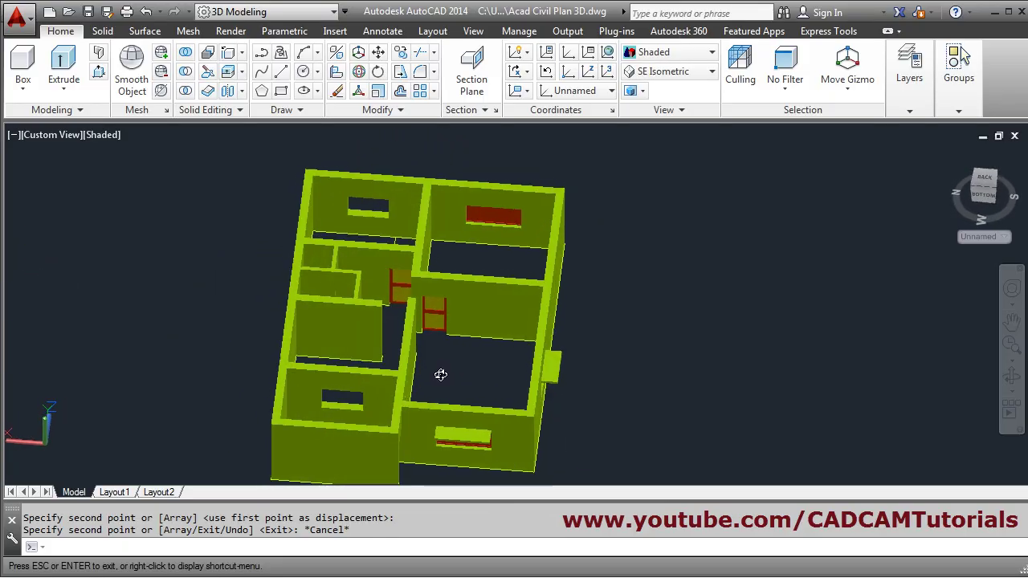
scroll(444, 329, "up", 5)
scroll(433, 327, "down", 5)
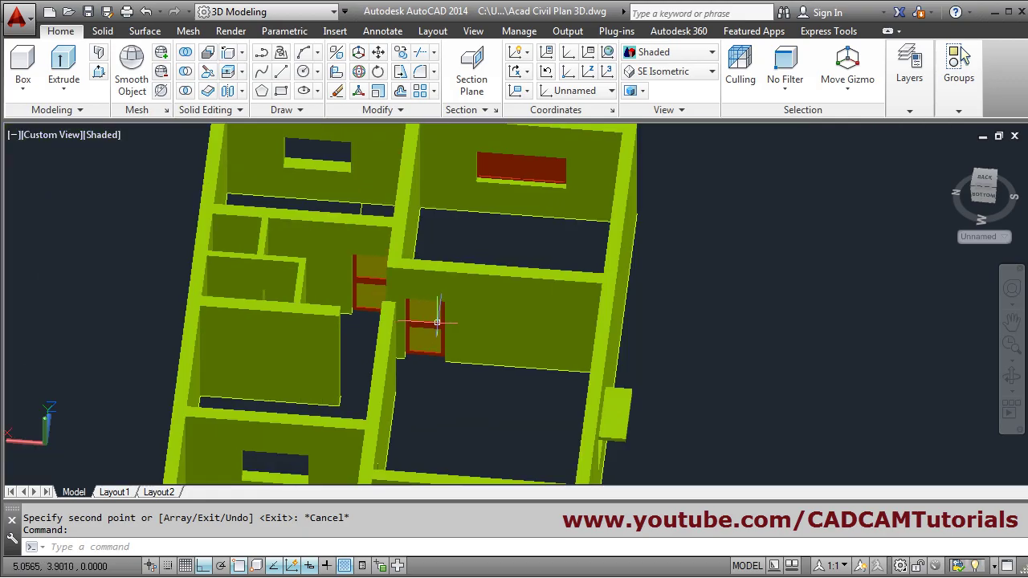
middle_click_drag(433, 327, 285, 347, "shift")
scroll(193, 228, "up", 3)
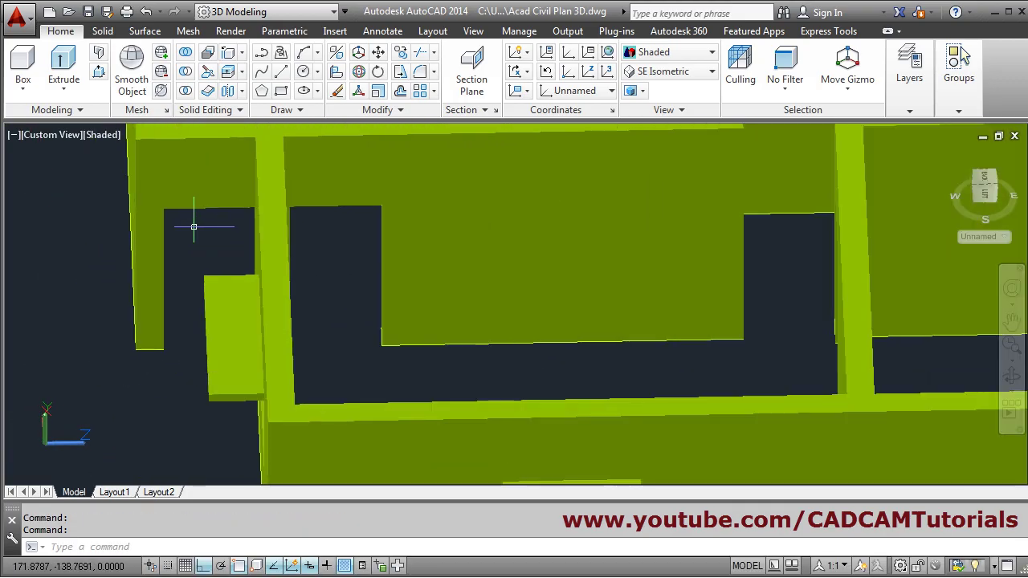
scroll(226, 236, "down", 3)
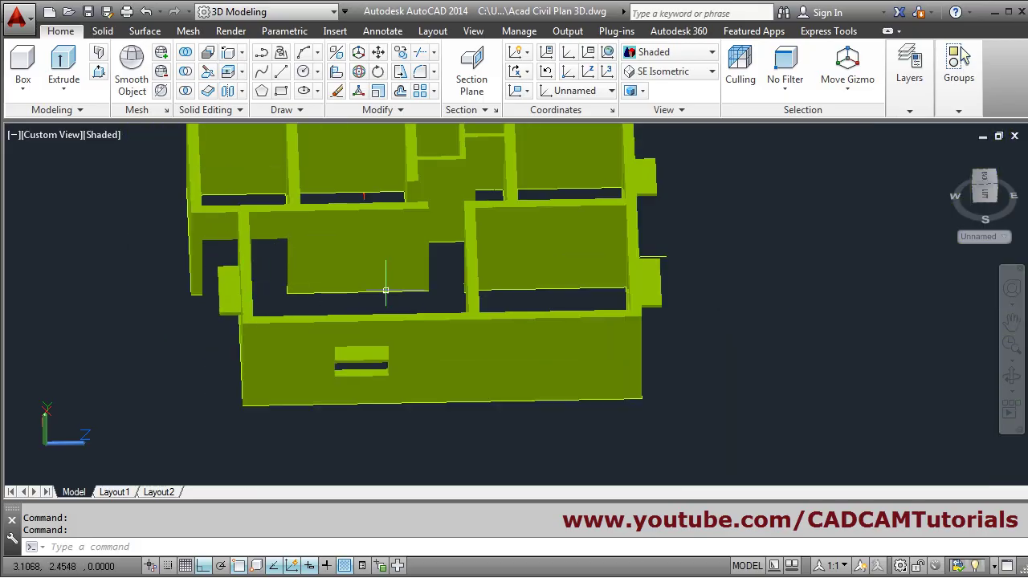
middle_click_drag(386, 291, 484, 274, "shift")
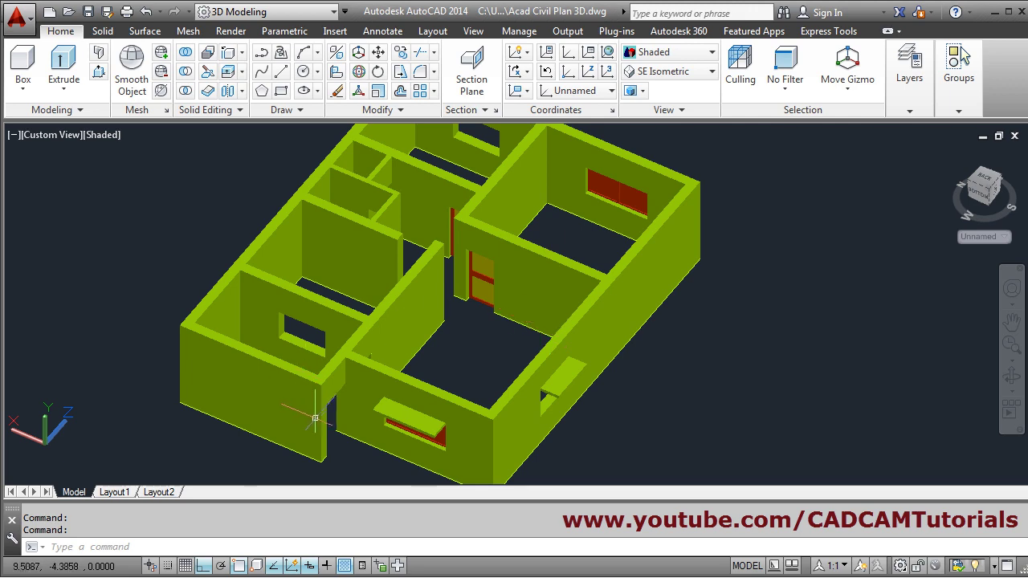
scroll(520, 228, "up", 3)
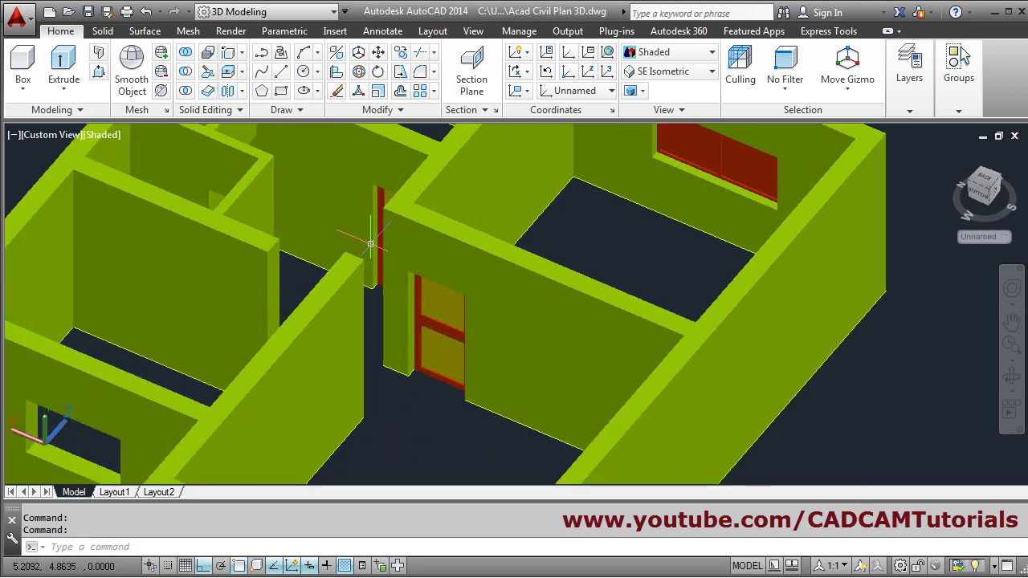
Copy the door frame and both panels from the interior wall opening to the empty space outside the house, with Ortho on
scroll(445, 369, "up", 3)
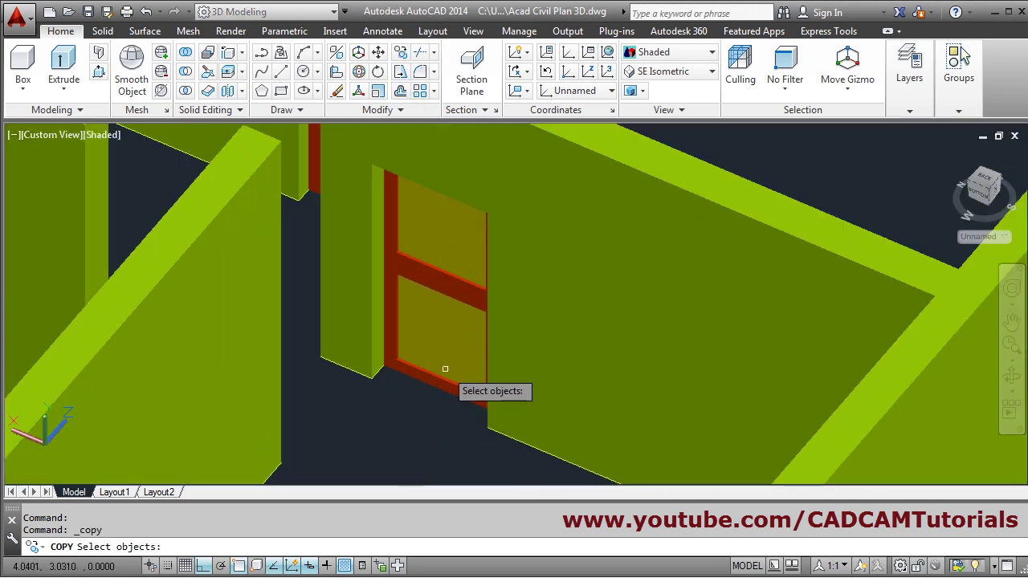
left_click(447, 404)
left_click(463, 306)
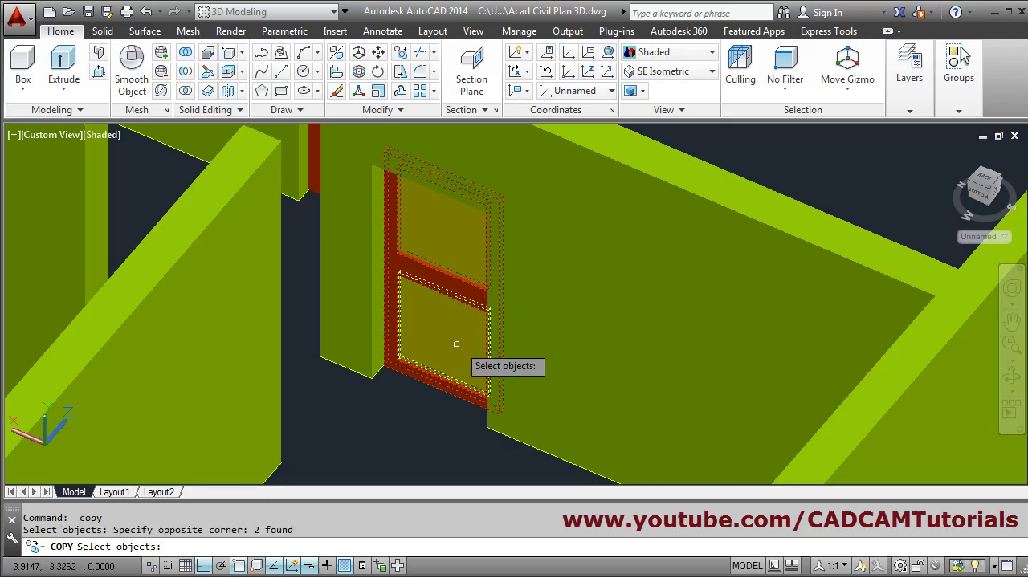
middle_click_drag(463, 417, 490, 401, "shift")
left_click(496, 403)
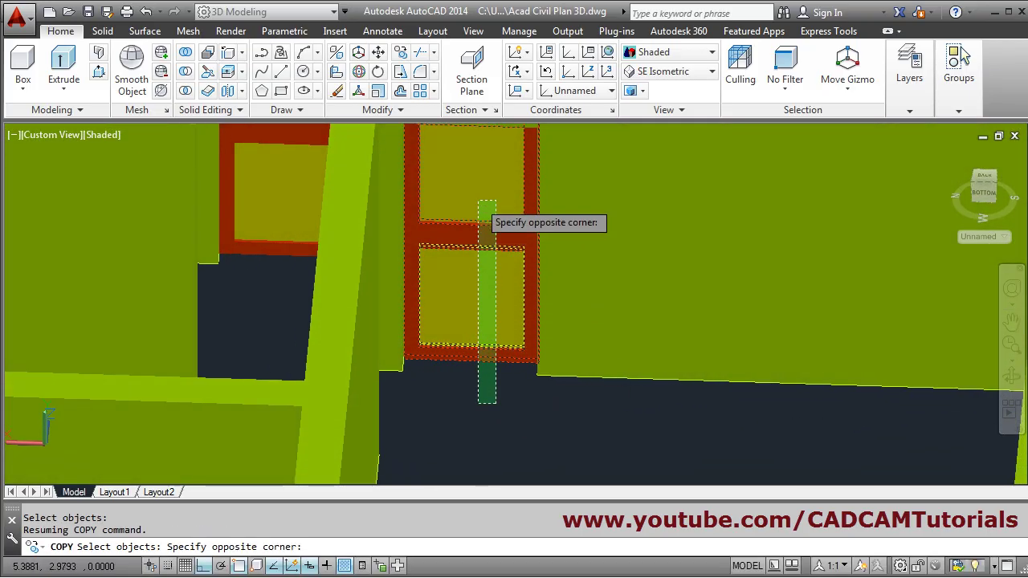
left_click(476, 207)
scroll(470, 354, "down", 5)
key("Return")
left_click(480, 321)
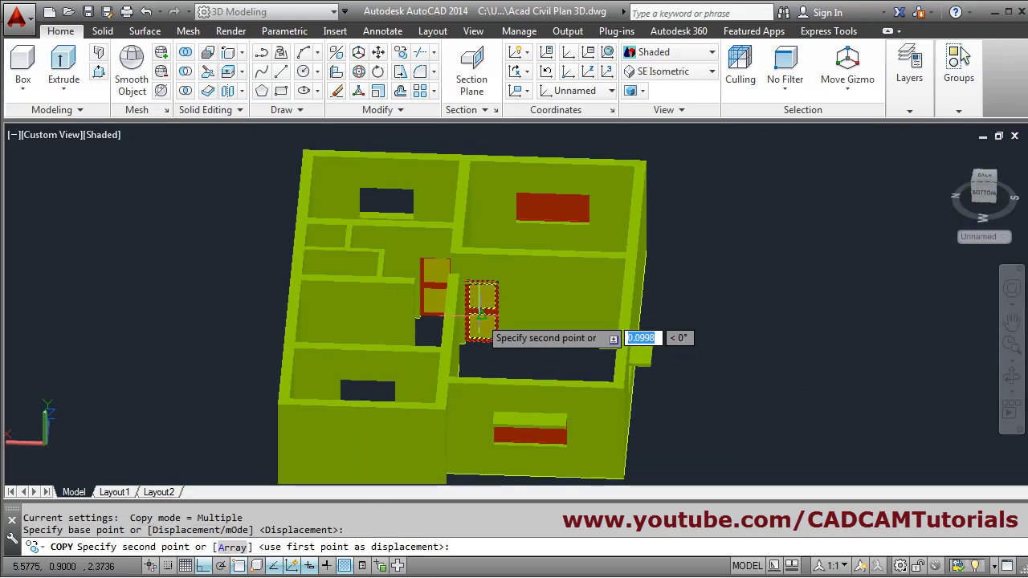
left_click(850, 391)
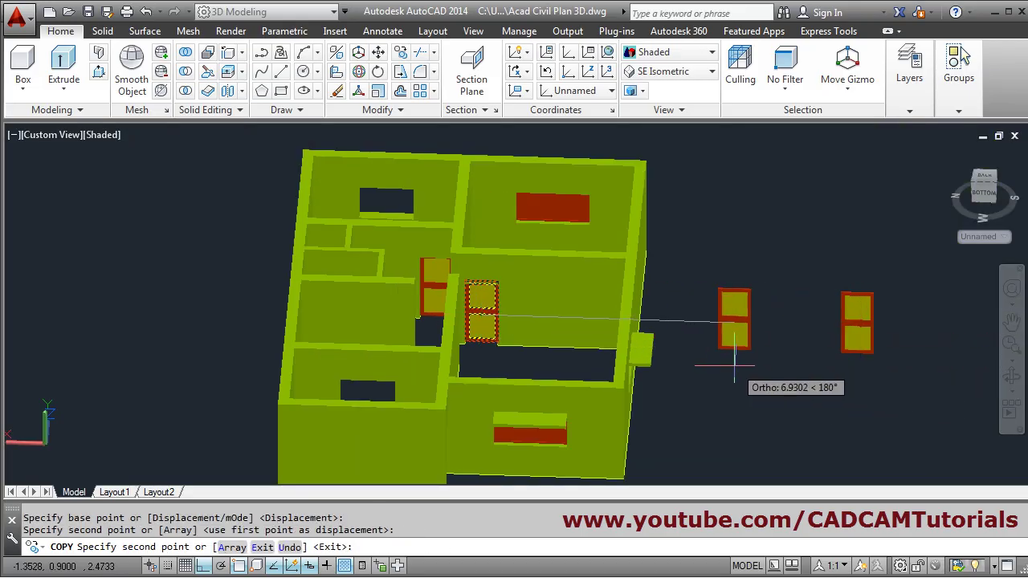
key("Escape")
Erase the leftover door outlines standing on the far side of the house
scroll(729, 361, "down", 4)
middle_click_drag(729, 362, 699, 411, "shift")
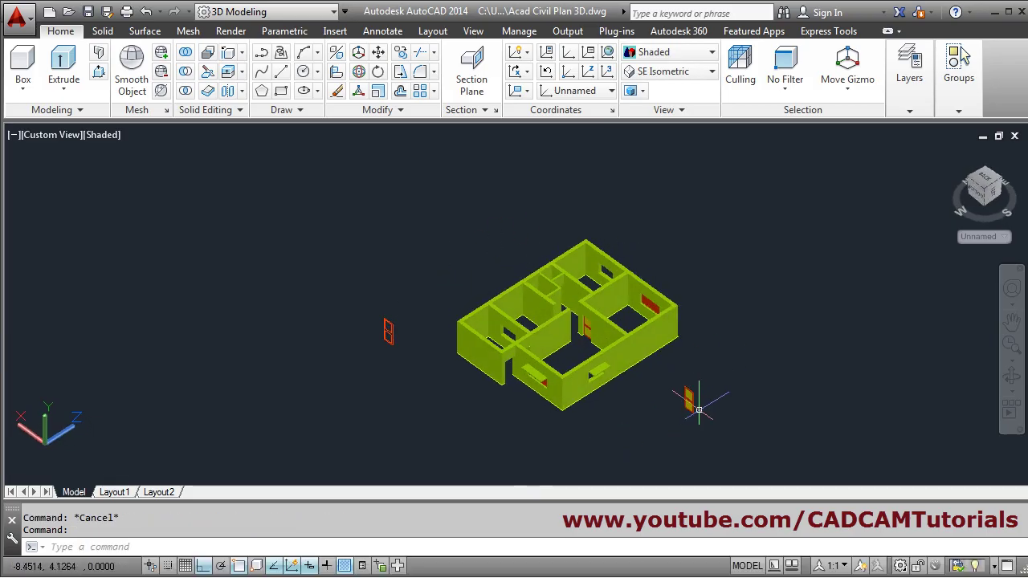
left_click(401, 306)
left_click(356, 367)
scroll(721, 417, "up", 5)
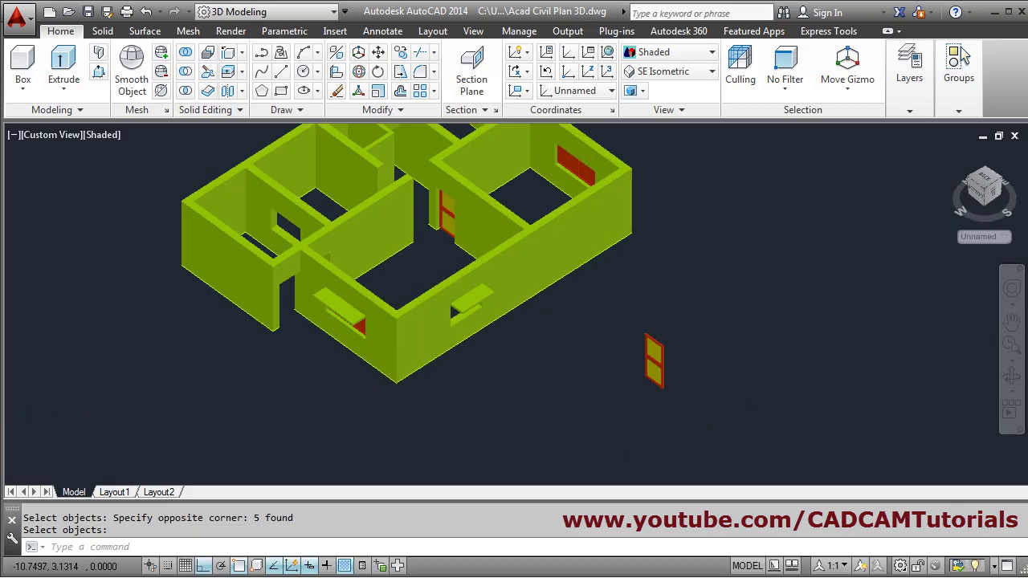
Rotate the door copy outside the house by 270 degrees about its vertical axis with 3D Rotate
left_click(706, 266)
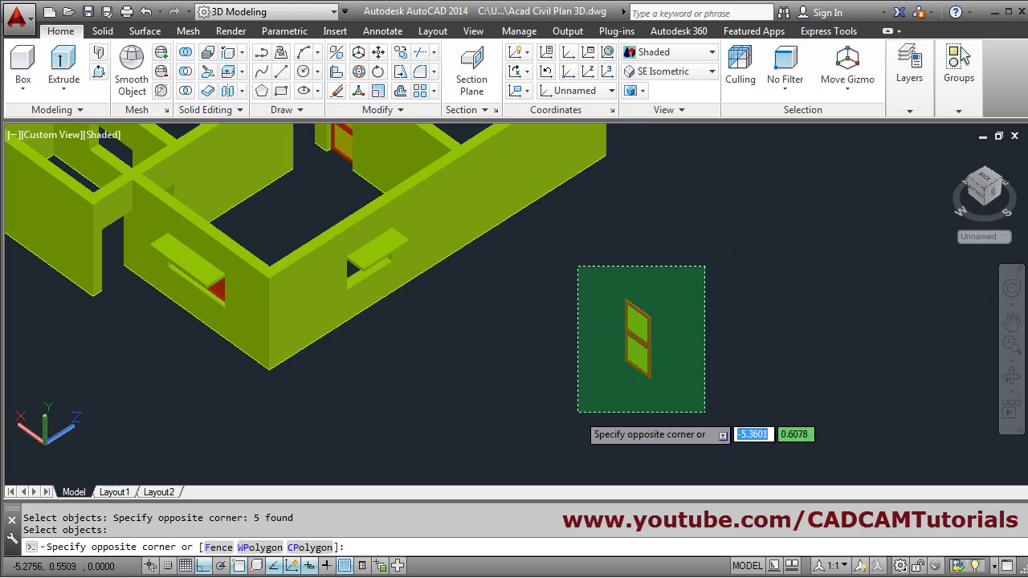
left_click(571, 413)
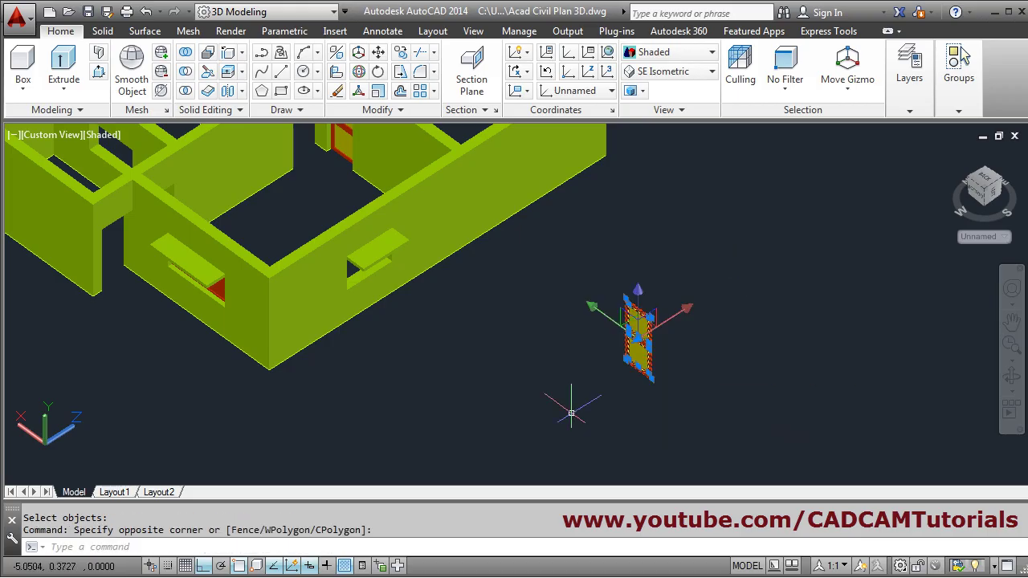
left_click(359, 72)
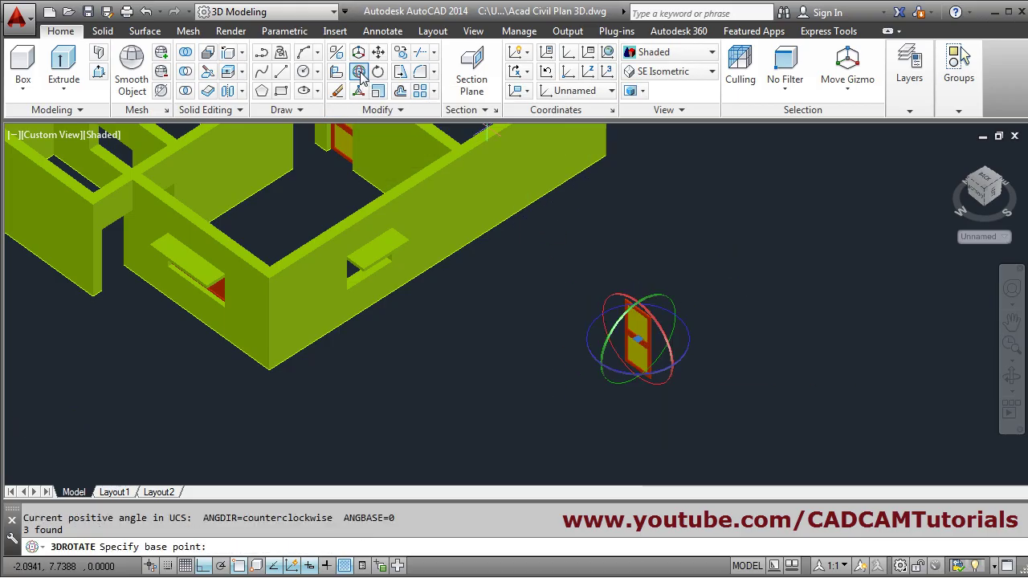
left_click(681, 367)
scroll(727, 294, "up", 2)
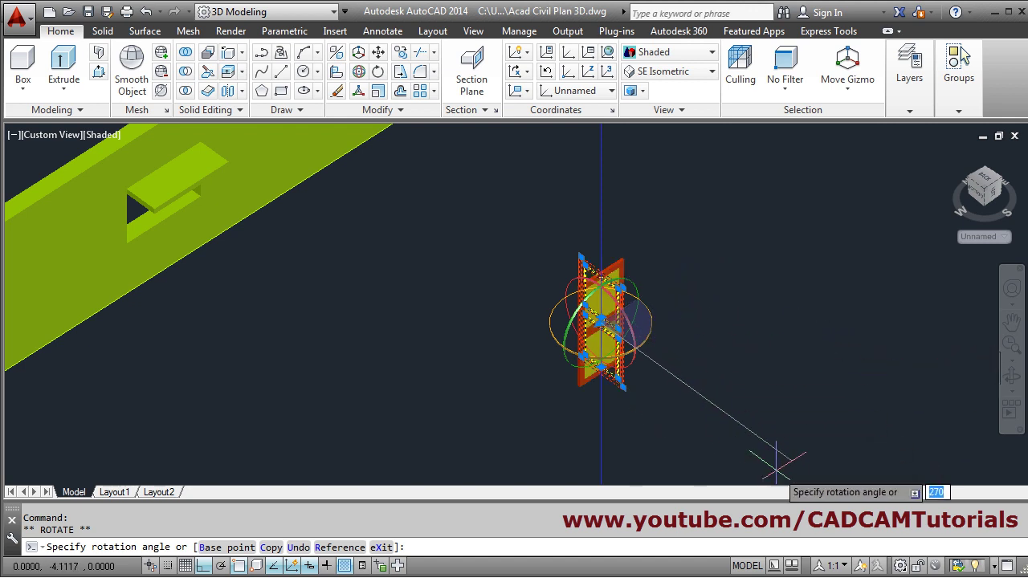
left_click(701, 423)
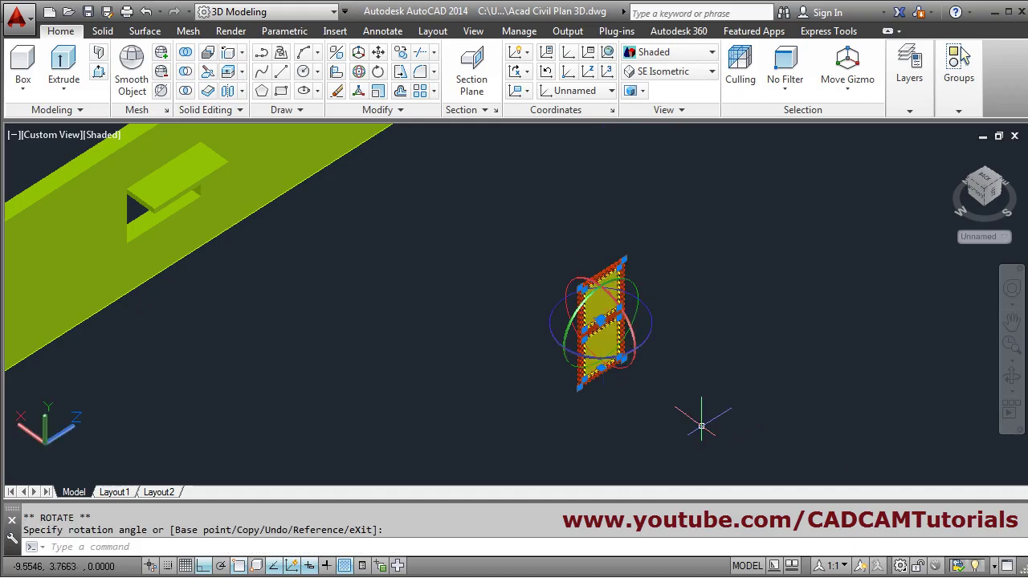
key("Escape")
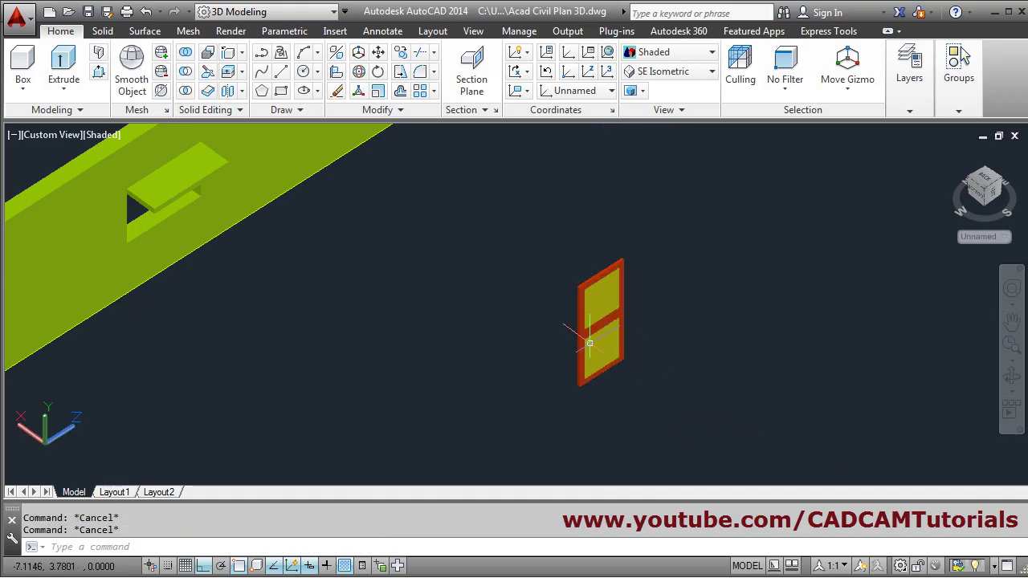
Examine the frame edges and recessed panels of the rotated door from several angles
scroll(589, 343, "up", 3)
scroll(628, 183, "up", 3)
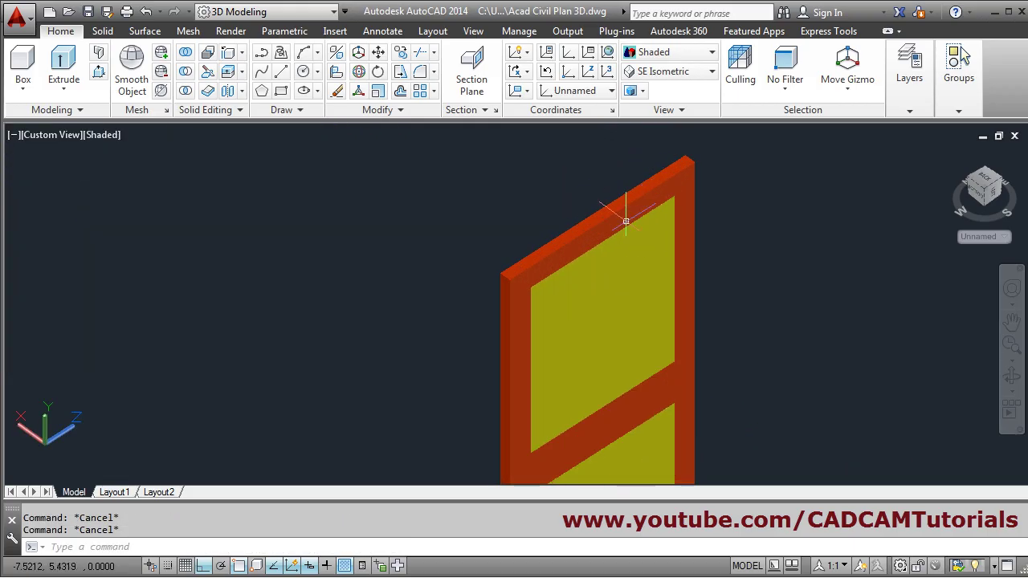
scroll(570, 294, "down", 6)
middle_click_drag(570, 294, 597, 340, "shift")
scroll(597, 339, "up", 5)
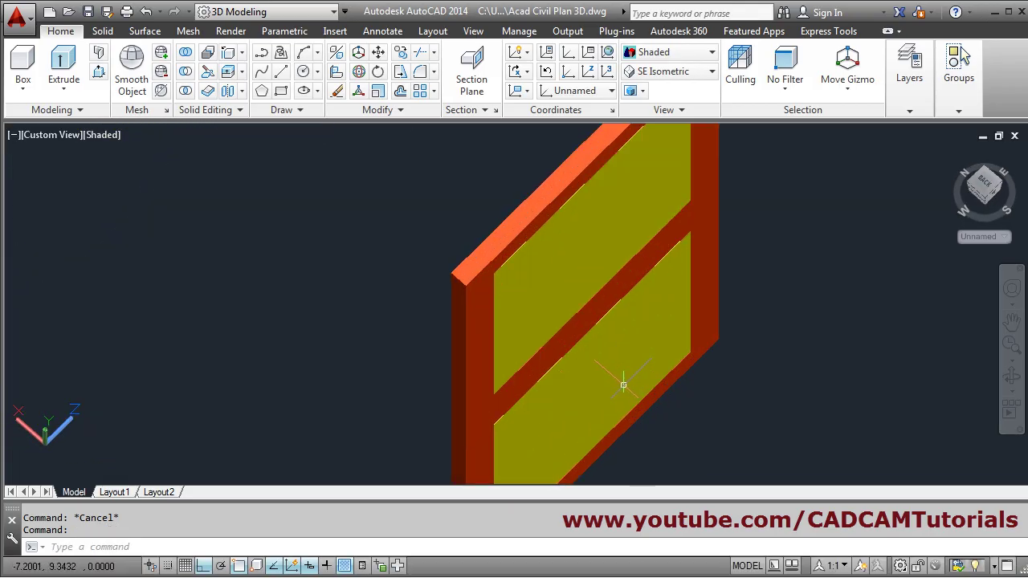
scroll(596, 339, "down", 4)
scroll(553, 281, "down", 2)
middle_click_drag(529, 352, 523, 294, "shift")
scroll(554, 318, "up", 5)
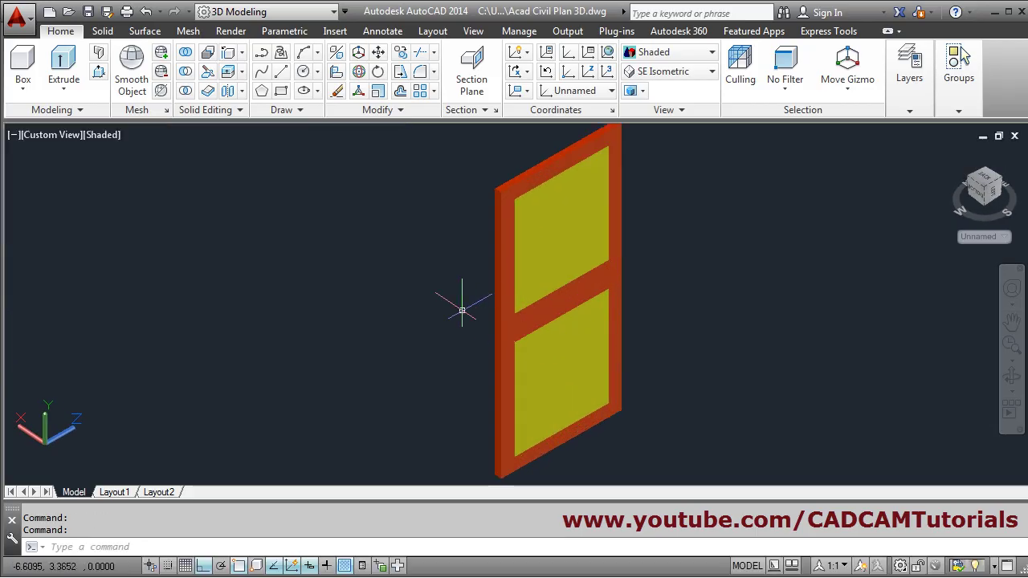
Presspull one narrow vertical side face of the rotated door's frame outward by 0.05
middle_click_drag(399, 233, 397, 199)
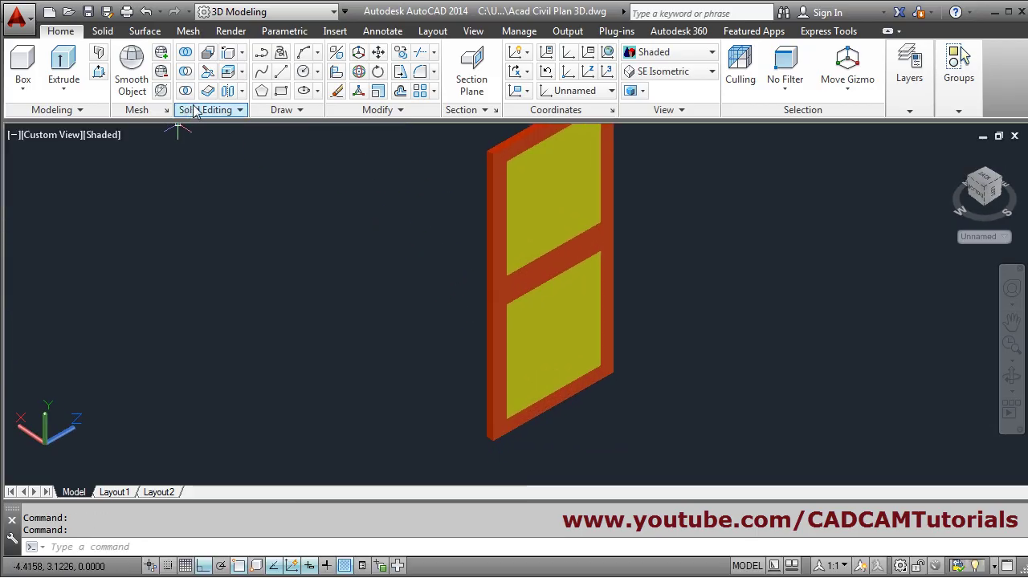
left_click(98, 73)
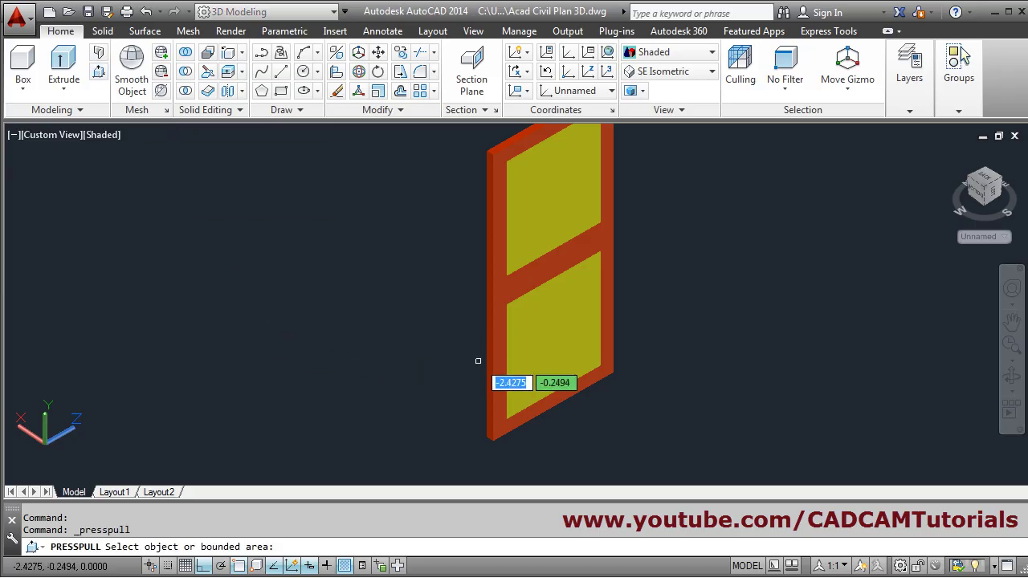
scroll(485, 368, "up", 2)
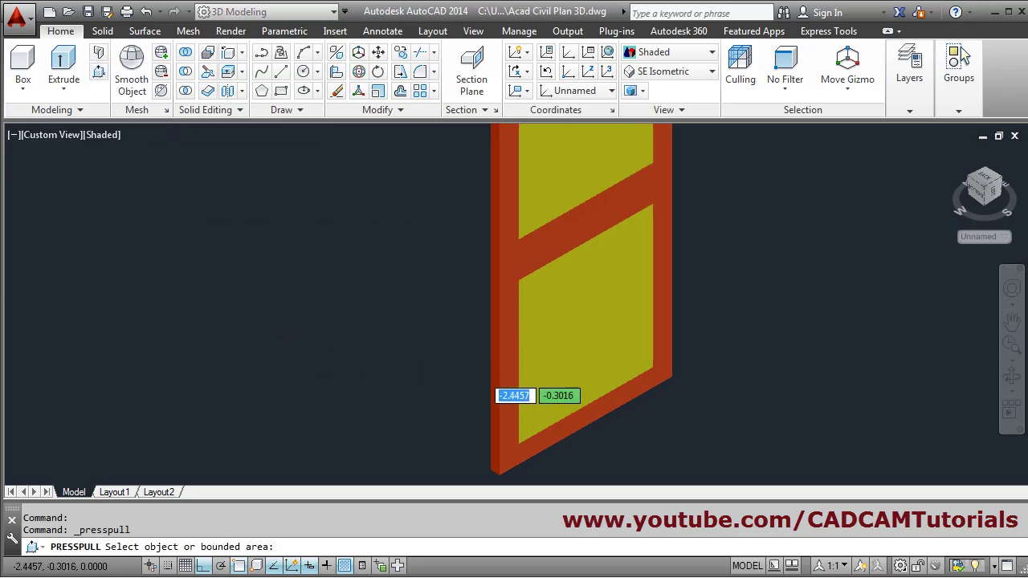
scroll(482, 373, "down", 2)
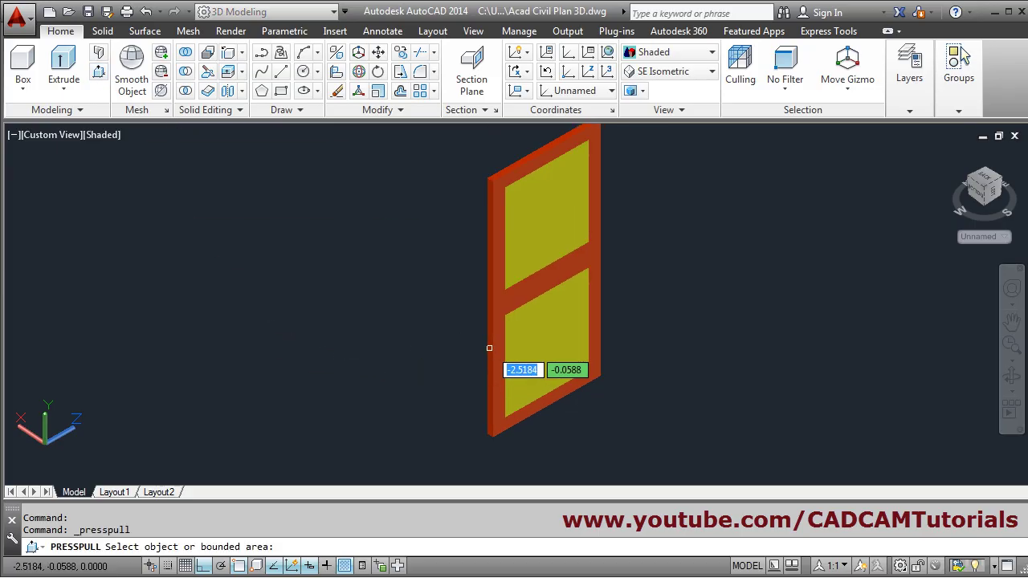
scroll(488, 357, "up", 3)
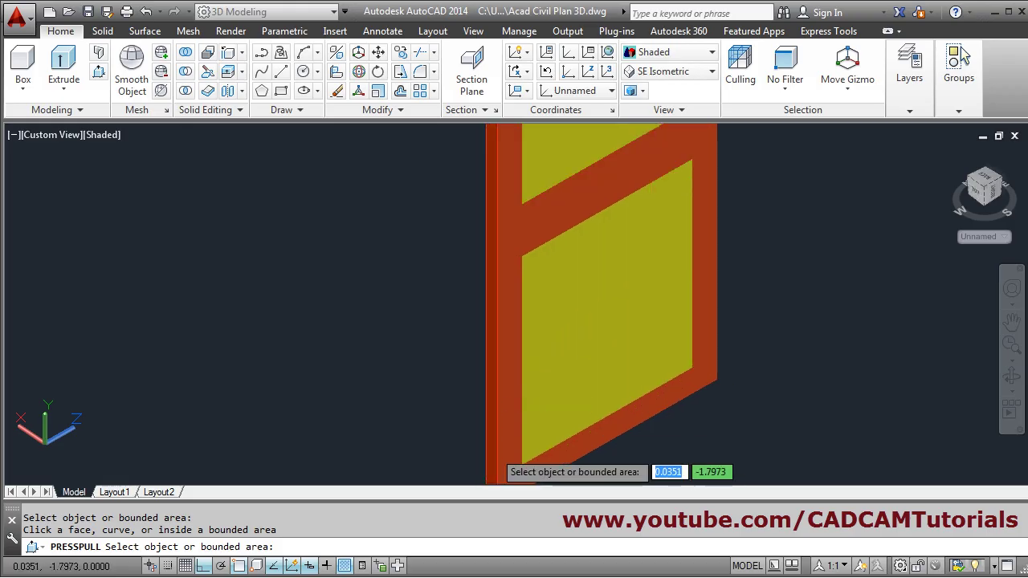
left_click(491, 447)
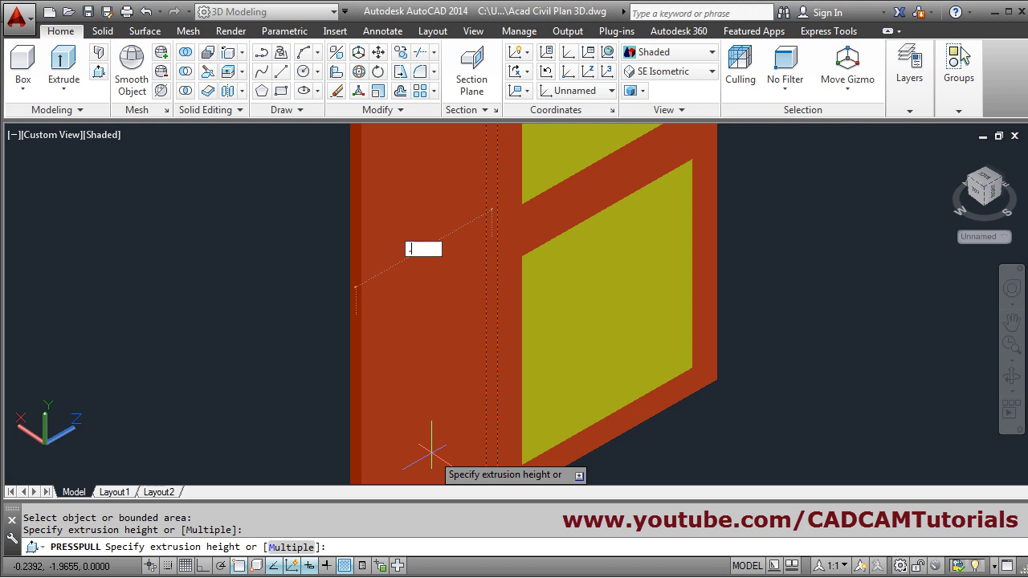
key("Return")
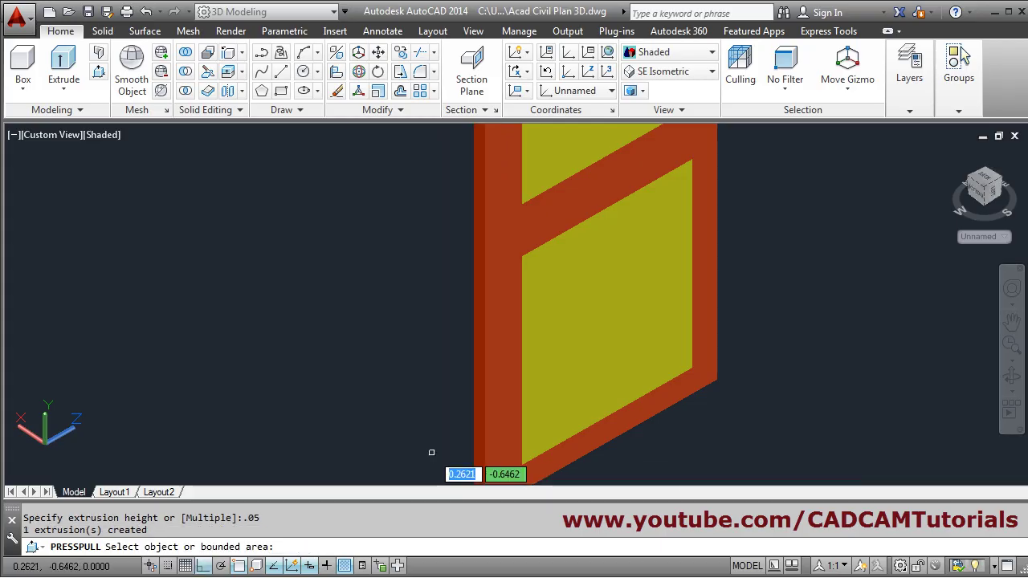
Presspull the opposite vertical side face of the rotated door's frame outward by 0.05
scroll(597, 335, "down", 5)
middle_click_drag(597, 335, 457, 335, "shift")
scroll(204, 394, "up", 4)
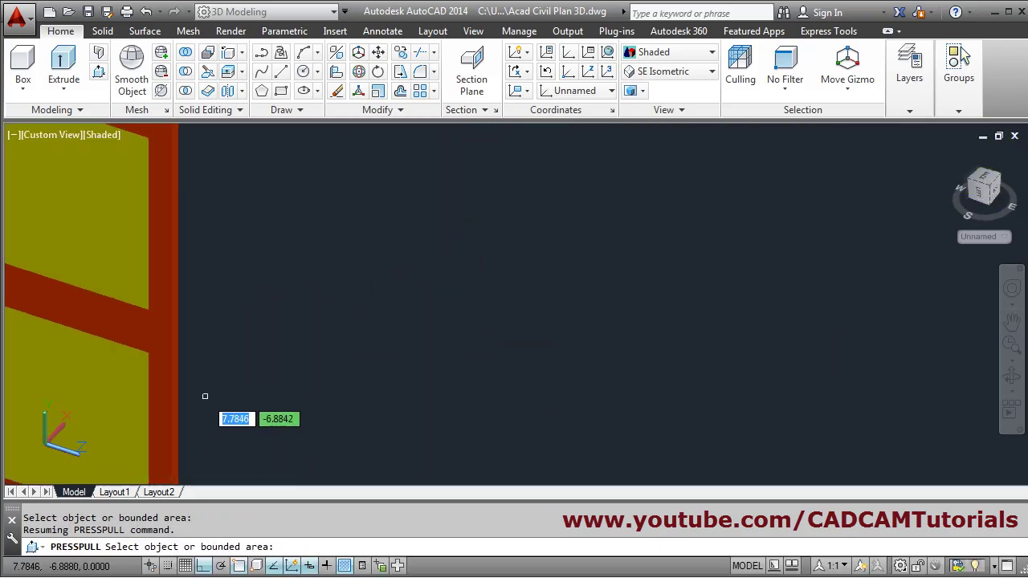
left_click(160, 375)
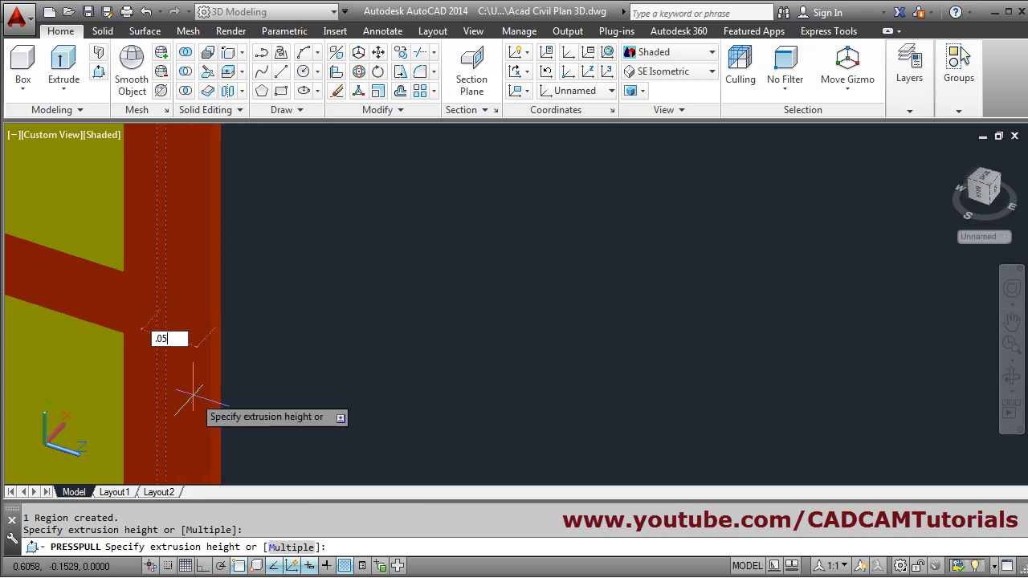
type(".05")
key("Return")
scroll(193, 394, "down", 5)
scroll(321, 333, "up", 3)
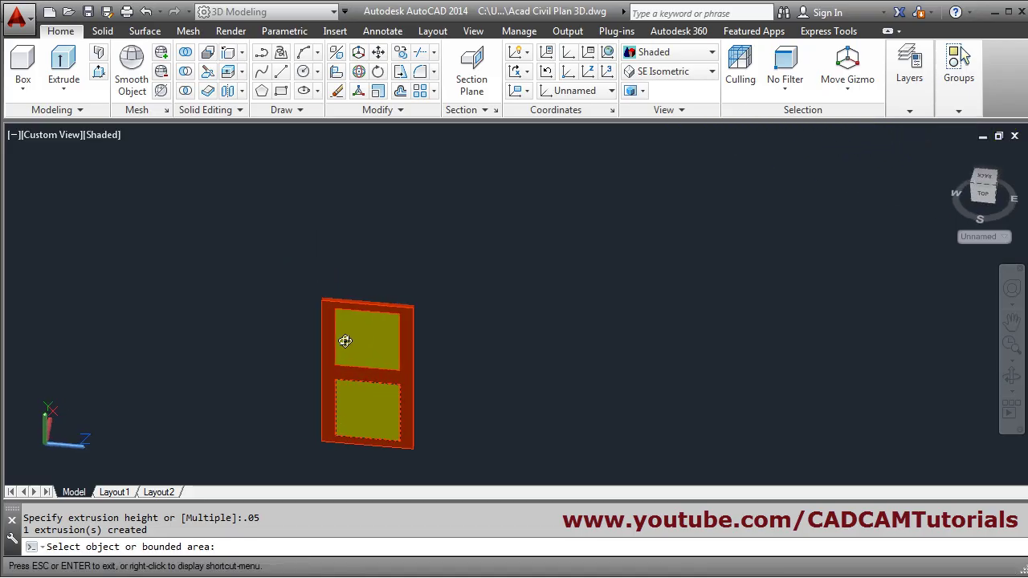
scroll(375, 330, "down", 6)
scroll(476, 366, "down", 2)
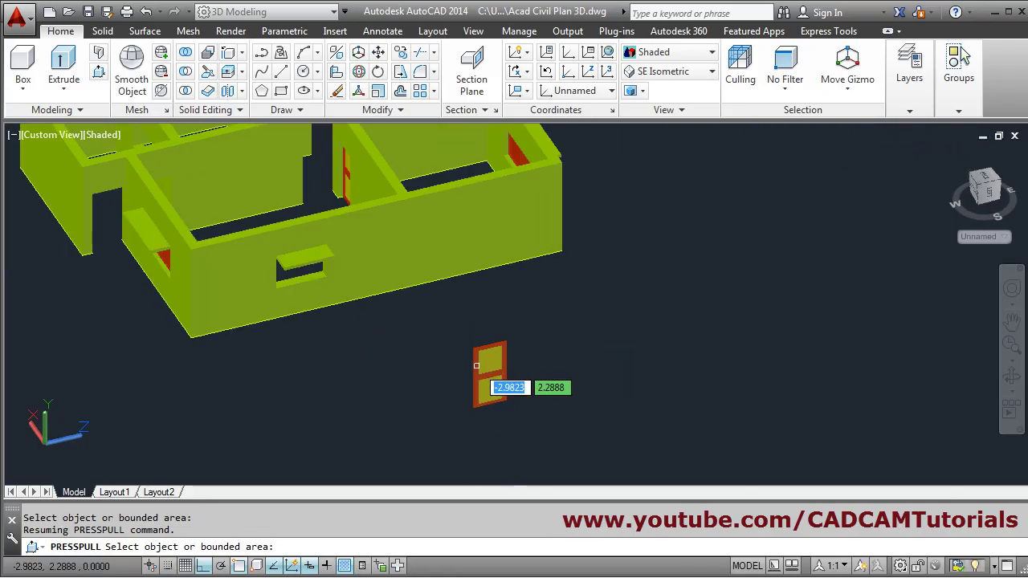
key("Escape")
scroll(495, 388, "up", 3)
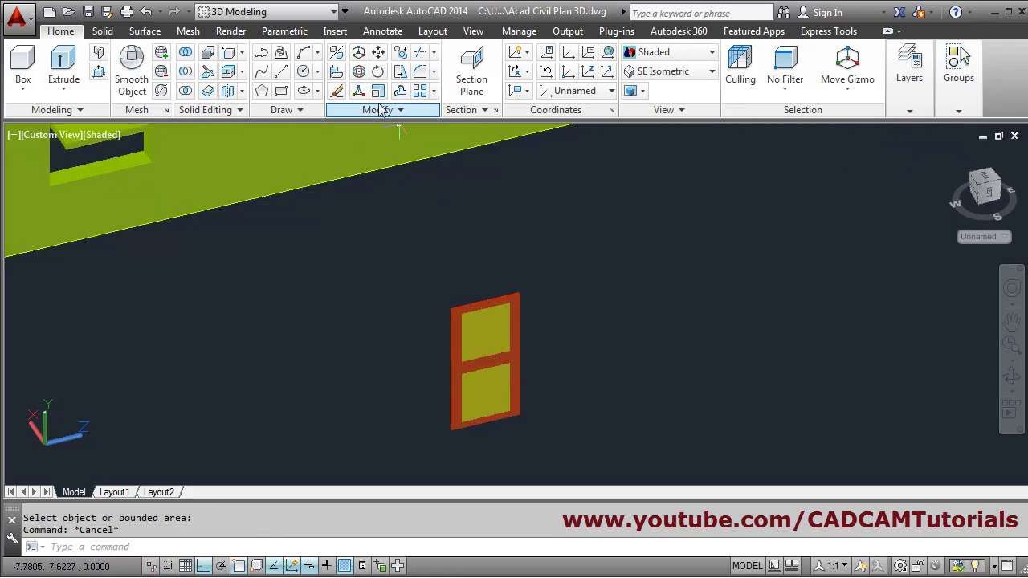
Copy the complete widened door by its upper frame corner into the outer door opening beside the window wall
scroll(616, 372, "down", 2)
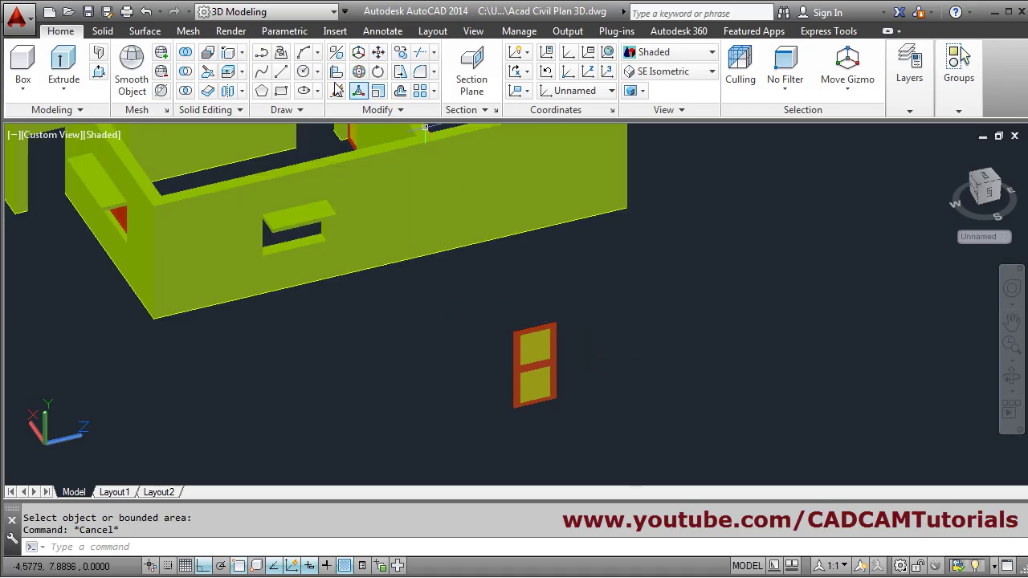
left_click(478, 290)
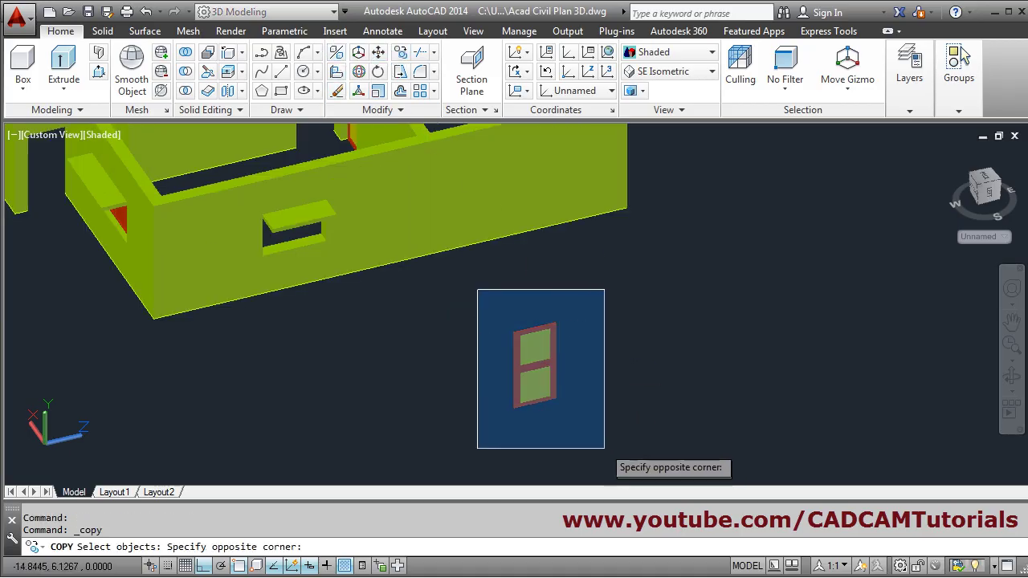
left_click(604, 447)
key("Return")
scroll(482, 325, "up", 6)
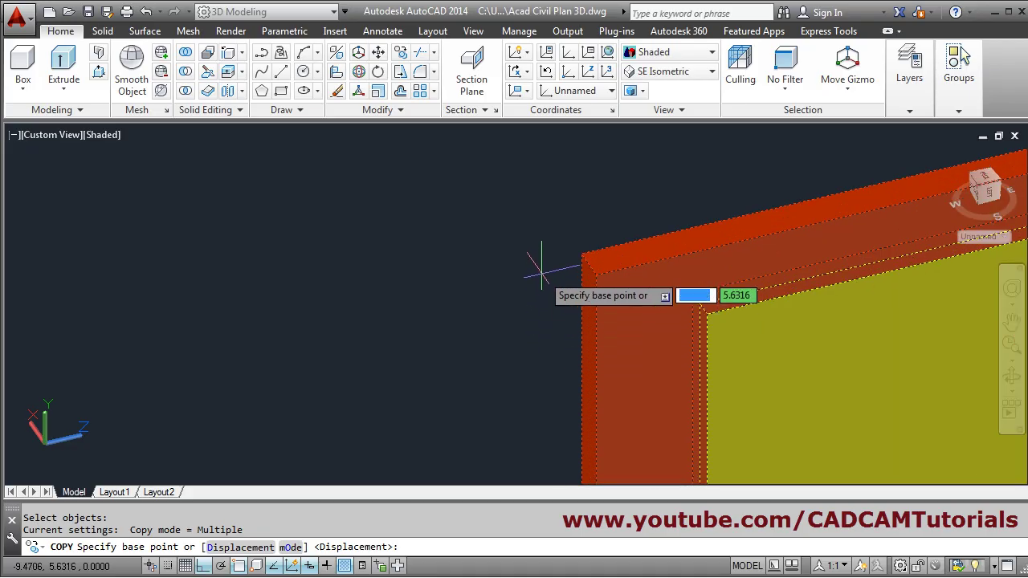
left_click(590, 254)
scroll(670, 318, "down", 6)
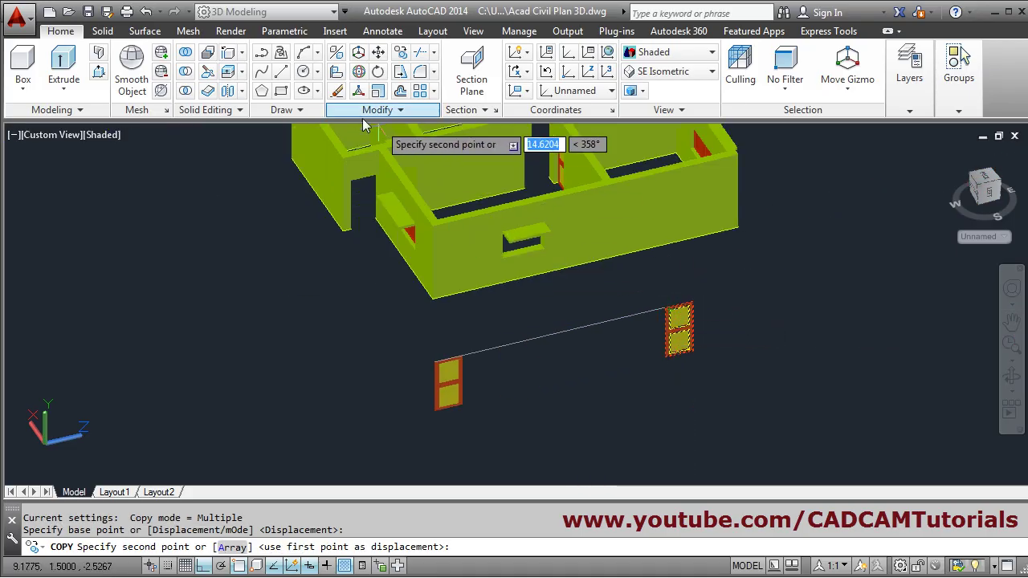
scroll(377, 201, "up", 8)
scroll(417, 241, "down", 5)
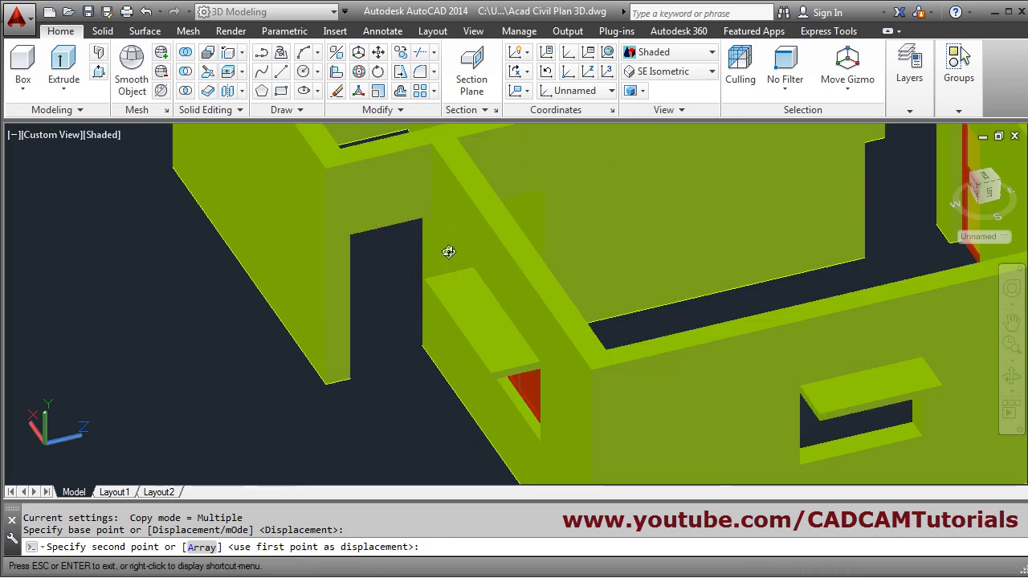
middle_click_drag(385, 233, 394, 126, "shift")
scroll(305, 175, "up", 6)
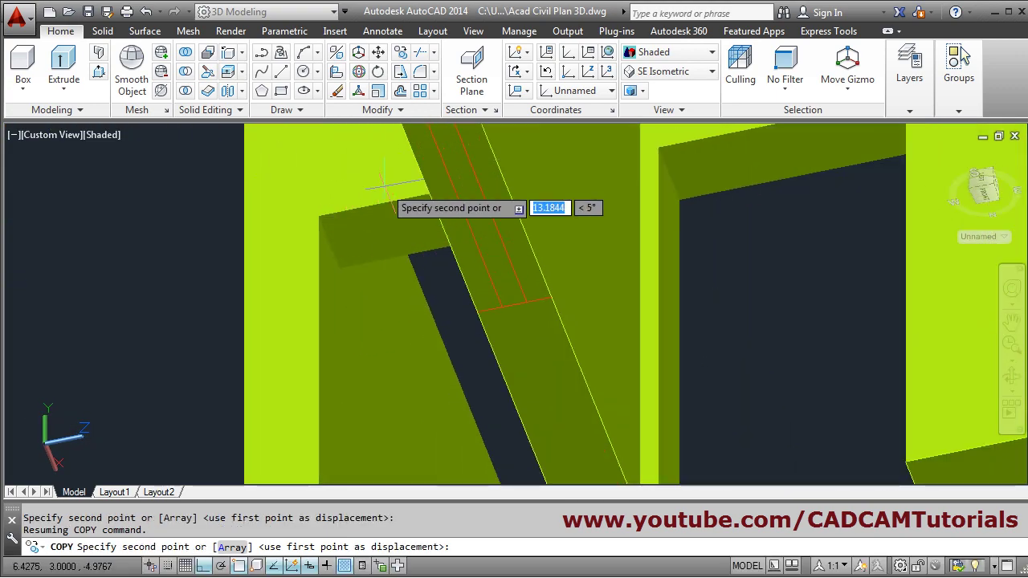
left_click(265, 300)
scroll(263, 294, "down", 5)
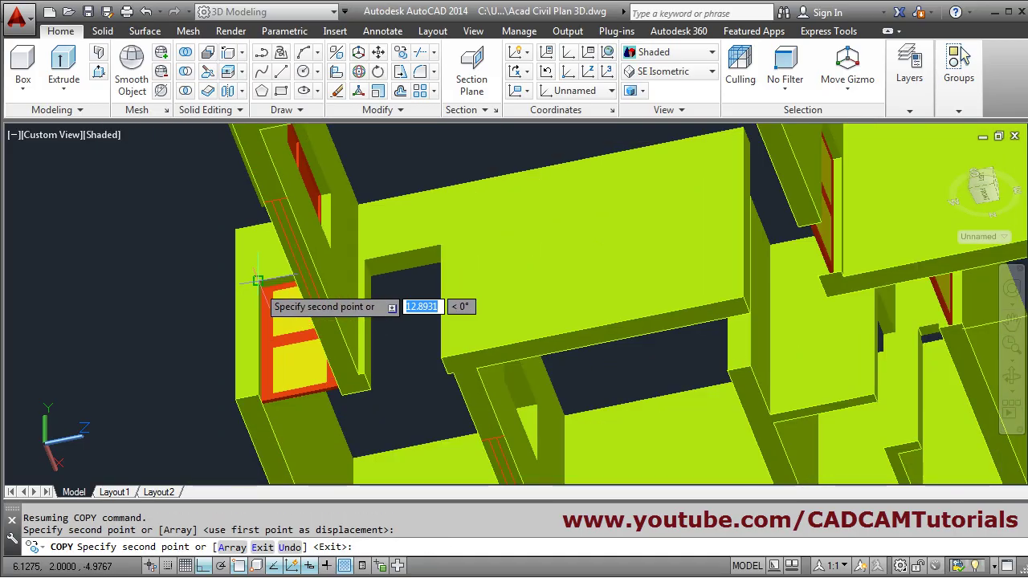
Place a second copy of the widened door in the neighbouring interior opening across the window wall
scroll(397, 273, "up", 5)
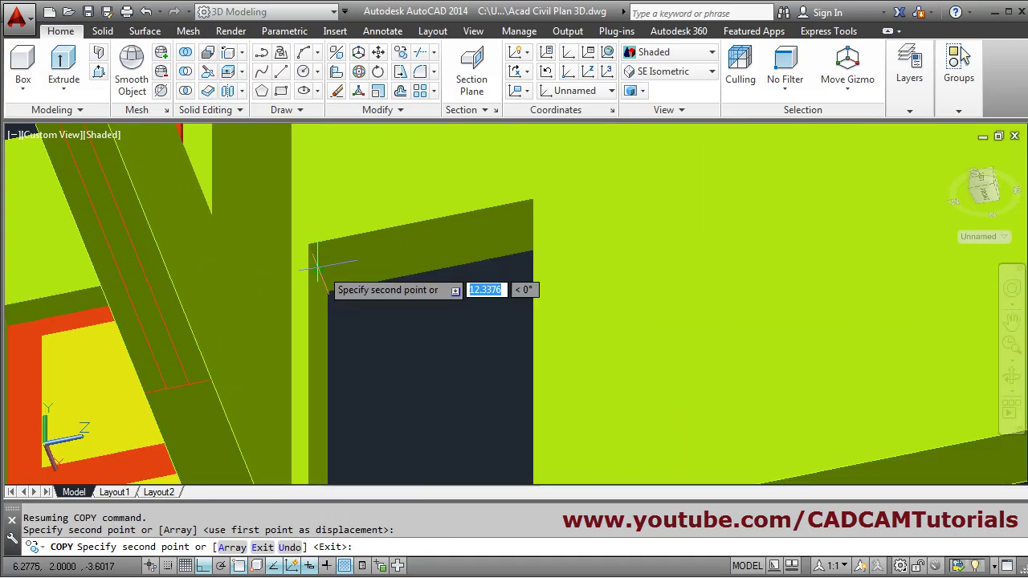
scroll(458, 354, "down", 8)
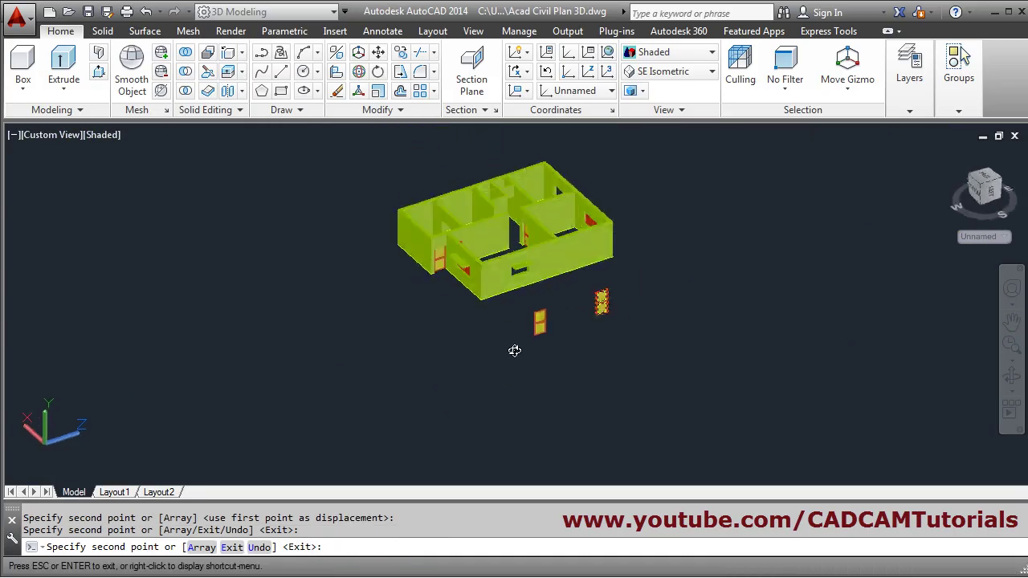
middle_click_drag(515, 350, 562, 359, "shift")
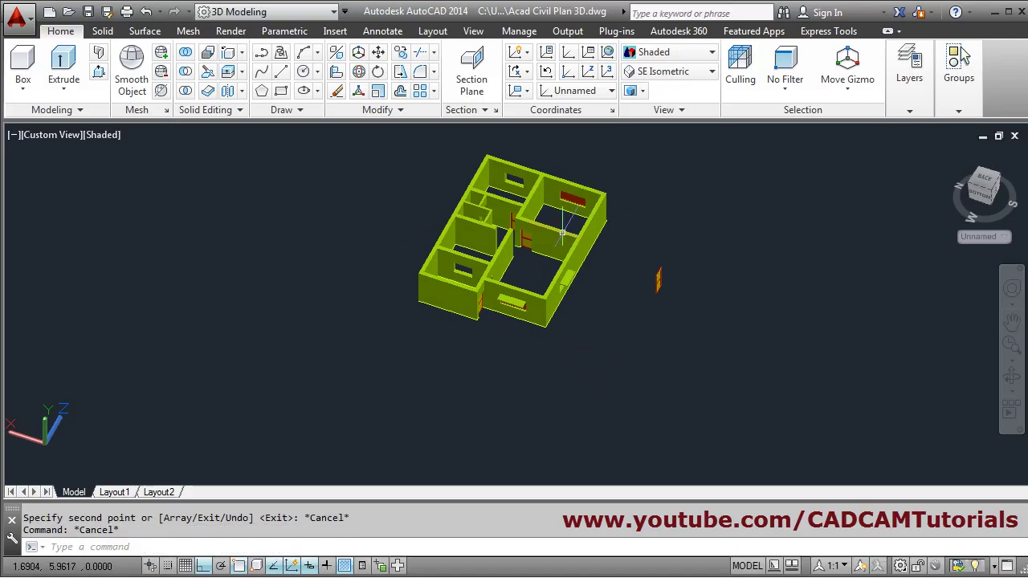
Erase the spare door left outside the house and the stray line crossing the outer wall
scroll(562, 233, "up", 6)
middle_click_drag(562, 241, 477, 332, "shift")
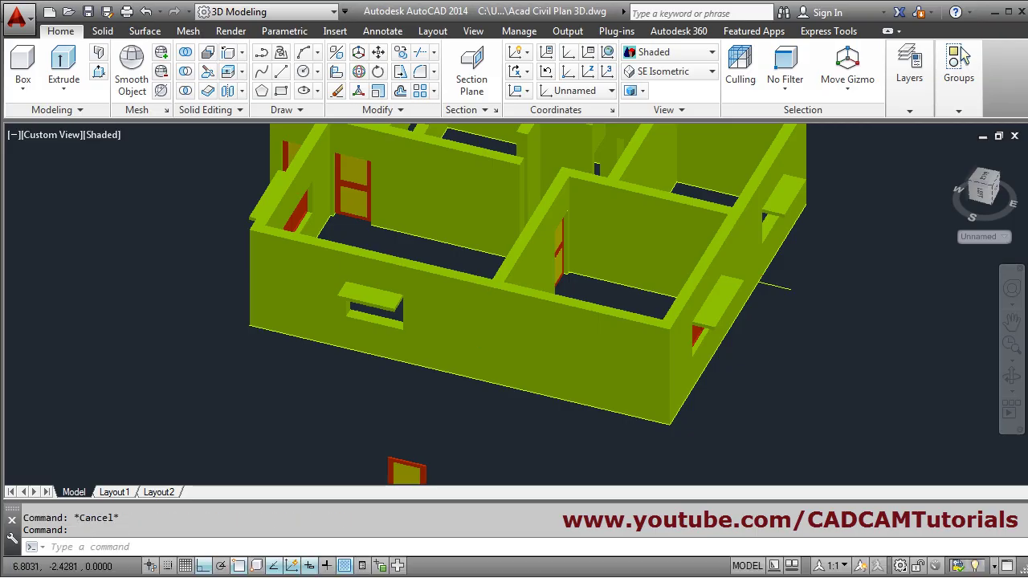
scroll(460, 269, "down", 5)
middle_click_drag(460, 269, 525, 348, "shift")
scroll(338, 261, "up", 2)
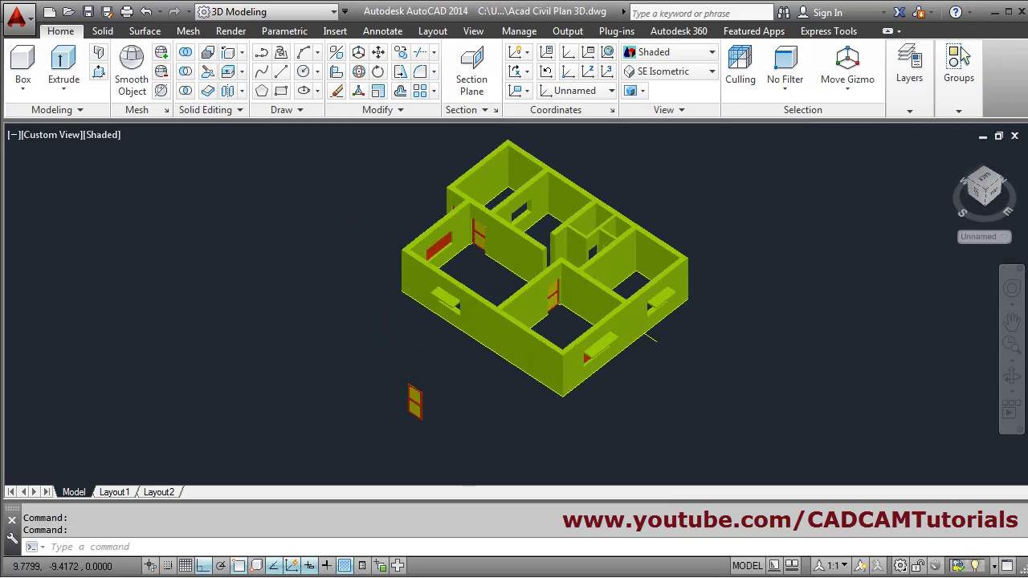
key("Return")
left_click(441, 373)
left_click(394, 421)
middle_click(601, 432)
middle_click(602, 431)
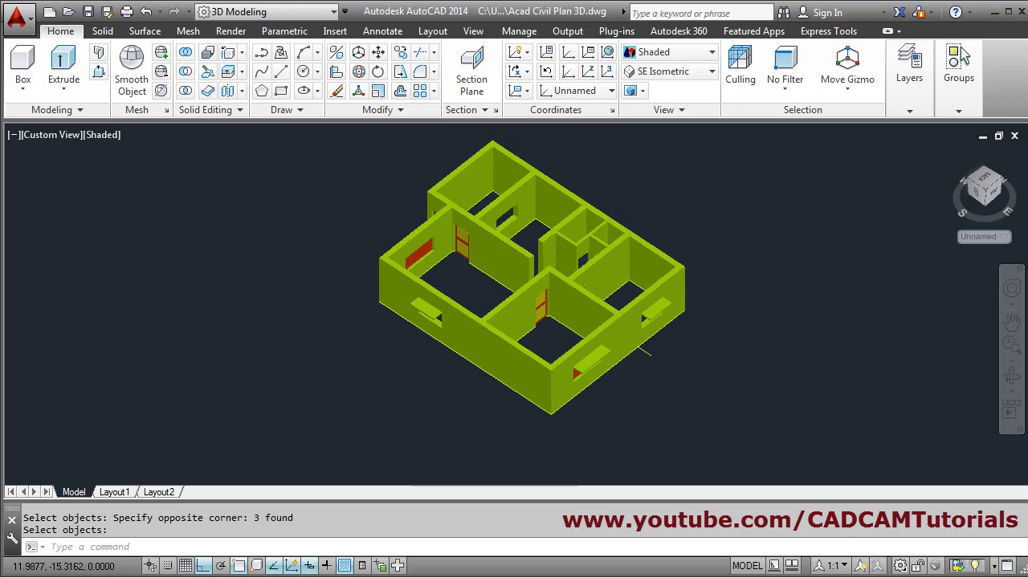
key("Return")
left_click(642, 361)
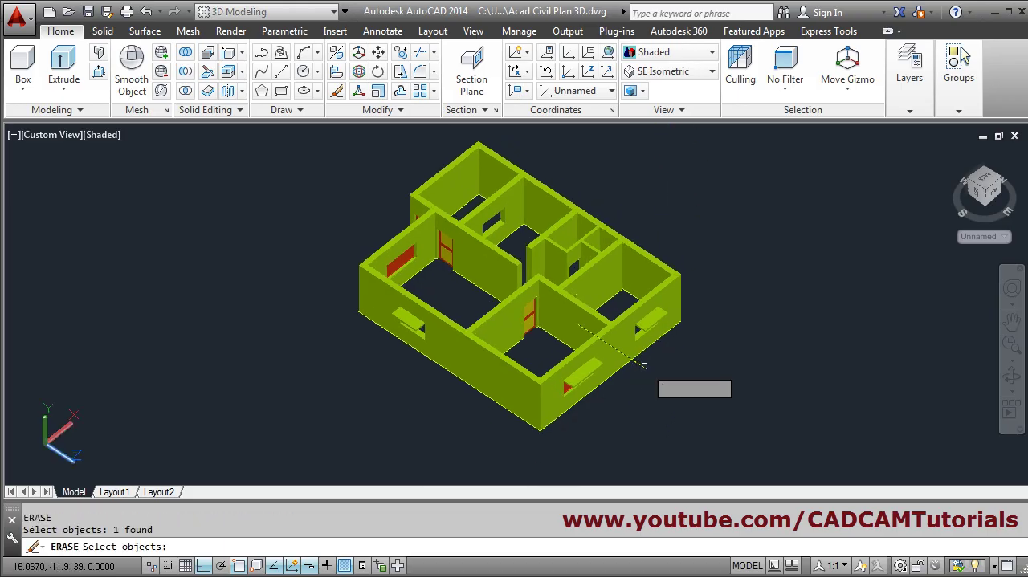
Switch to the SE Isometric view and set the color of the pane region in the outer window nearest the house corner to Yellow
left_click(687, 73)
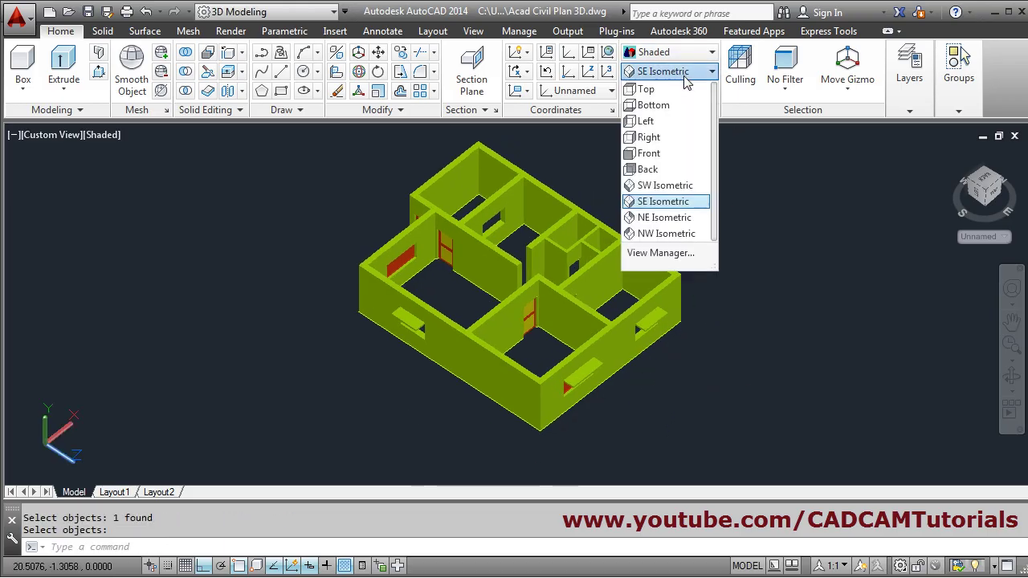
left_click(663, 202)
middle_click_drag(595, 395, 608, 347, "shift")
scroll(609, 345, "up", 6)
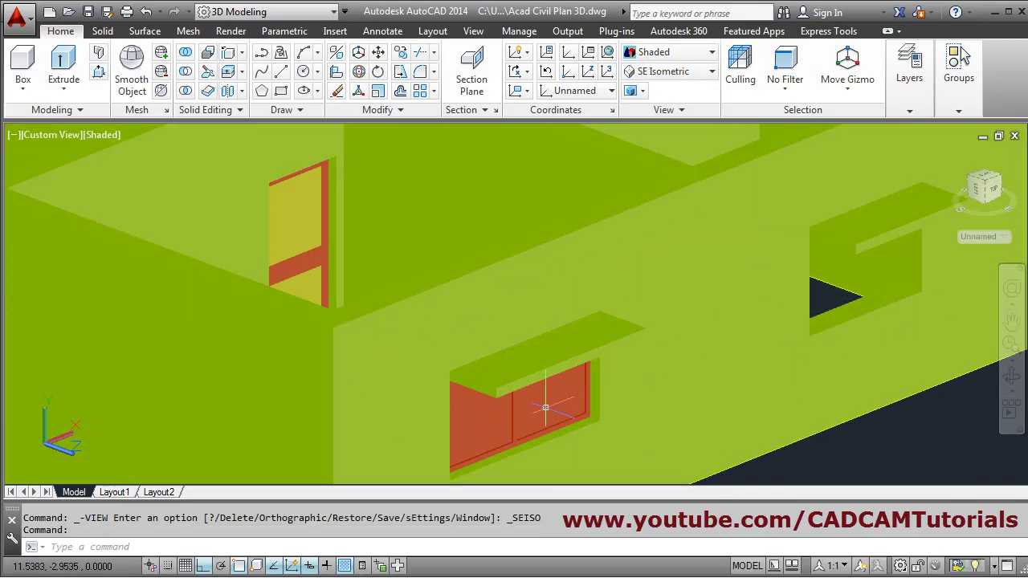
left_click(552, 399)
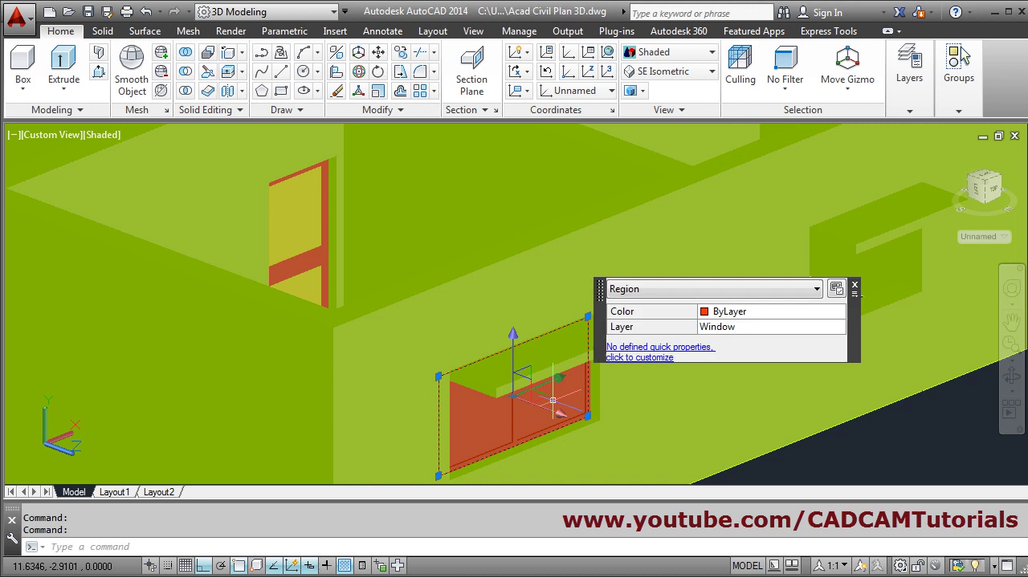
left_click(746, 315)
left_click(746, 314)
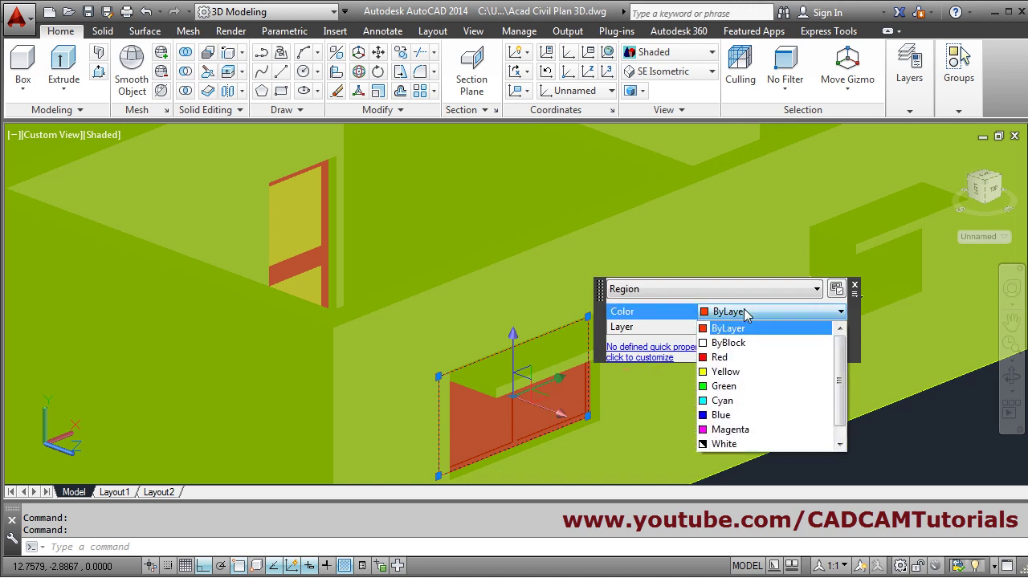
left_click(736, 376)
key("Escape")
key("Escape")
scroll(711, 362, "down", 5)
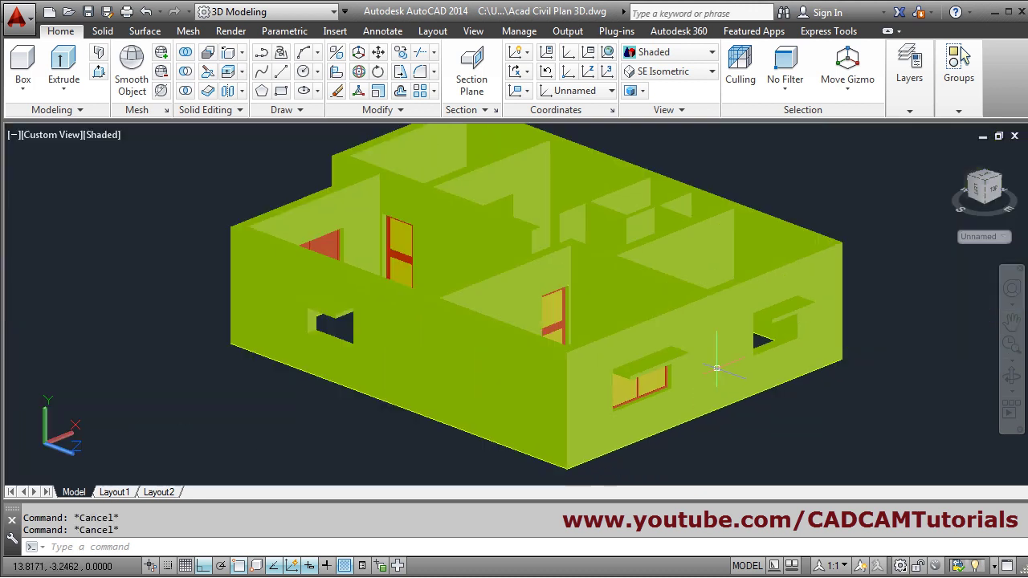
Set the color of the window pane region in the room with the newly placed interior door to Yellow
middle_click_drag(623, 391, 583, 397, "shift")
scroll(326, 251, "up", 4)
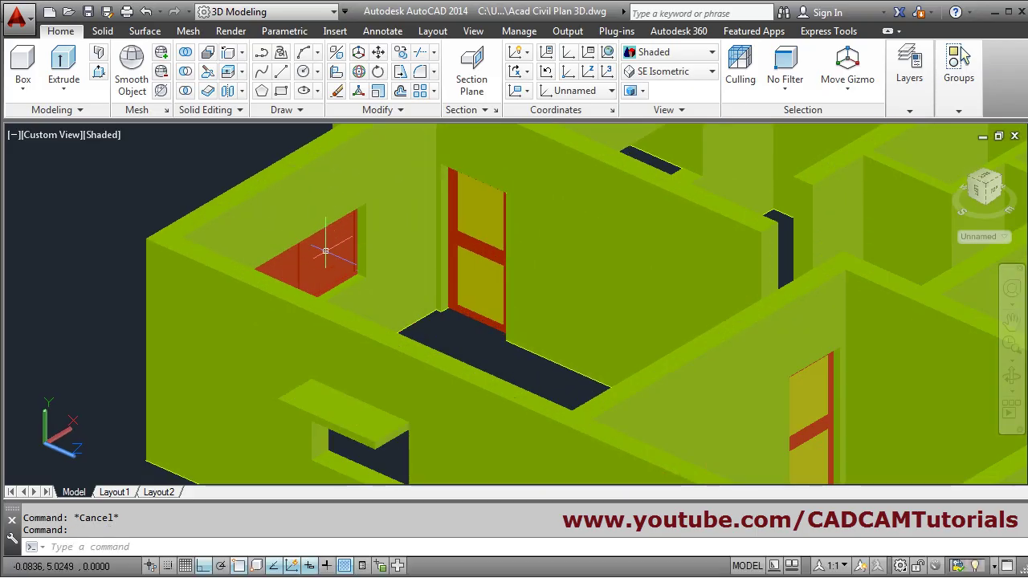
left_click(334, 259)
left_click(520, 171)
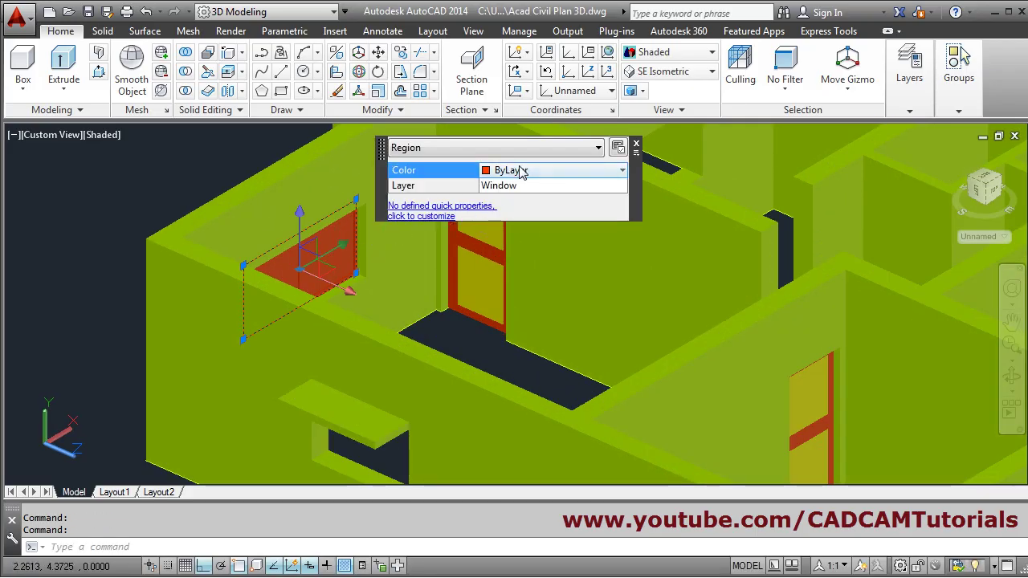
left_click(520, 171)
left_click(532, 230)
key("Escape")
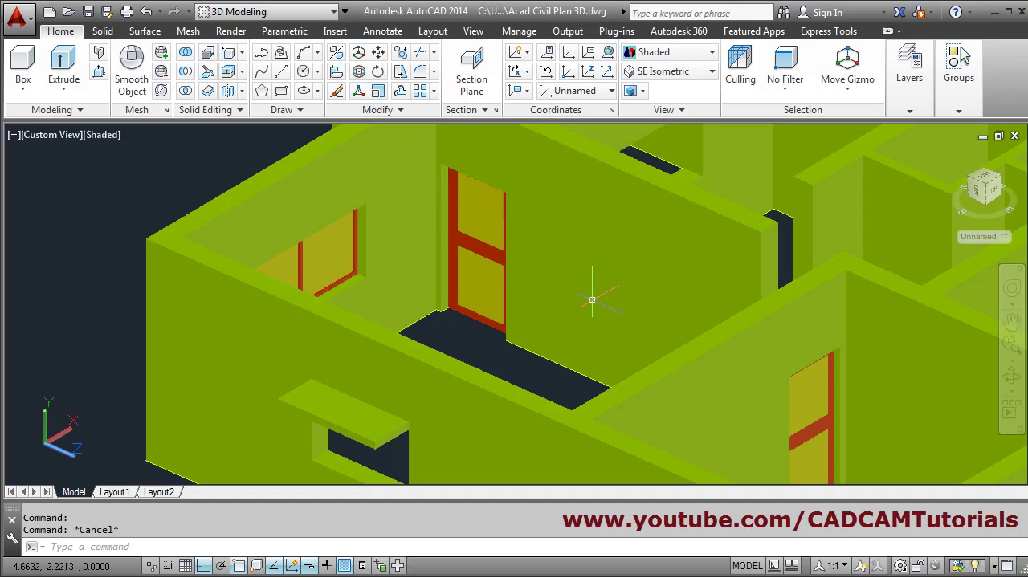
key("Escape")
scroll(592, 292, "down", 6)
mouse_move(608, 322)
middle_mouse_down("shift")
mouse_move(594, 325)
mouse_move(598, 336)
middle_mouse_up("shift")
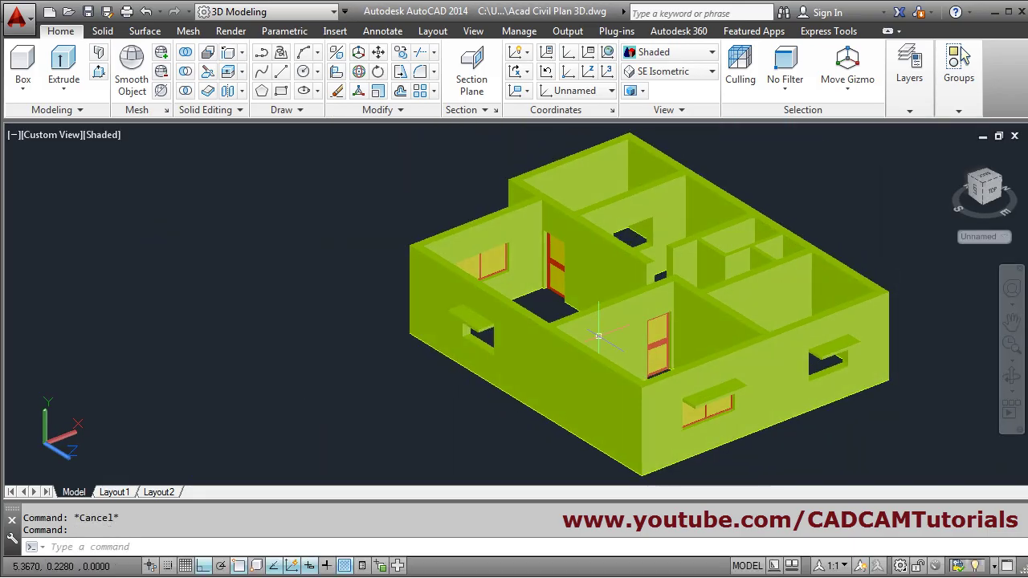
scroll(690, 460, "up", 2)
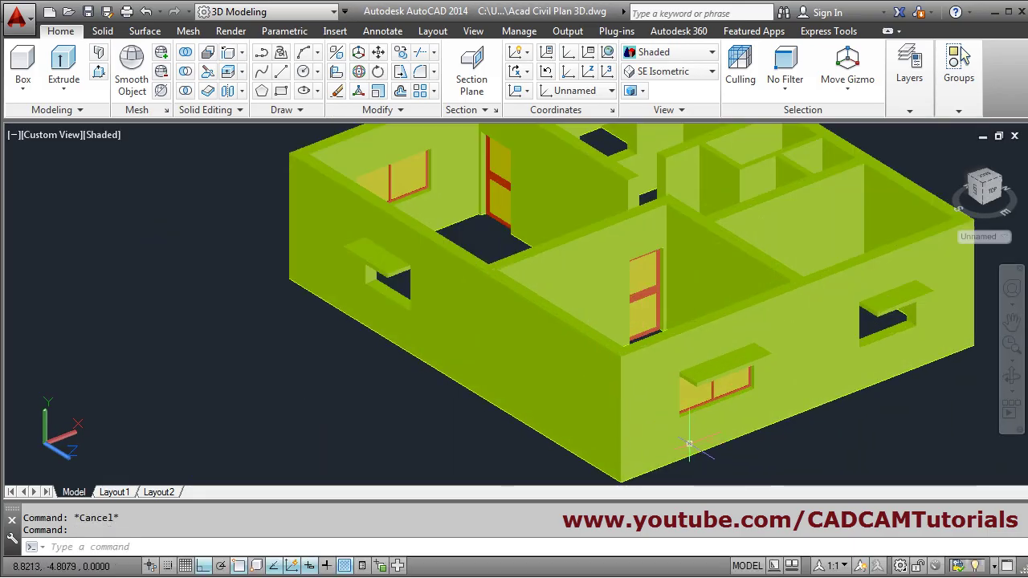
scroll(689, 441, "up", 2)
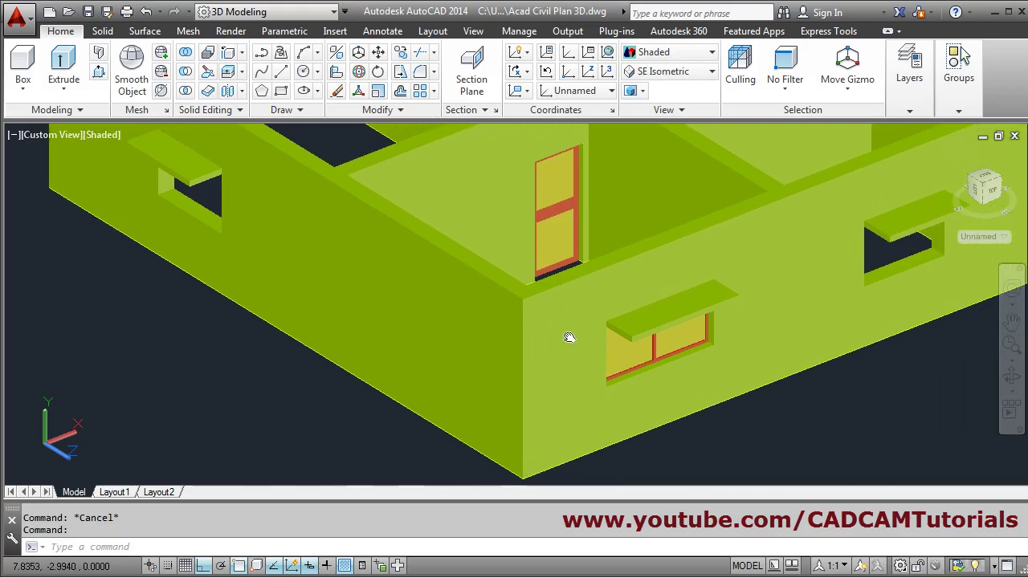